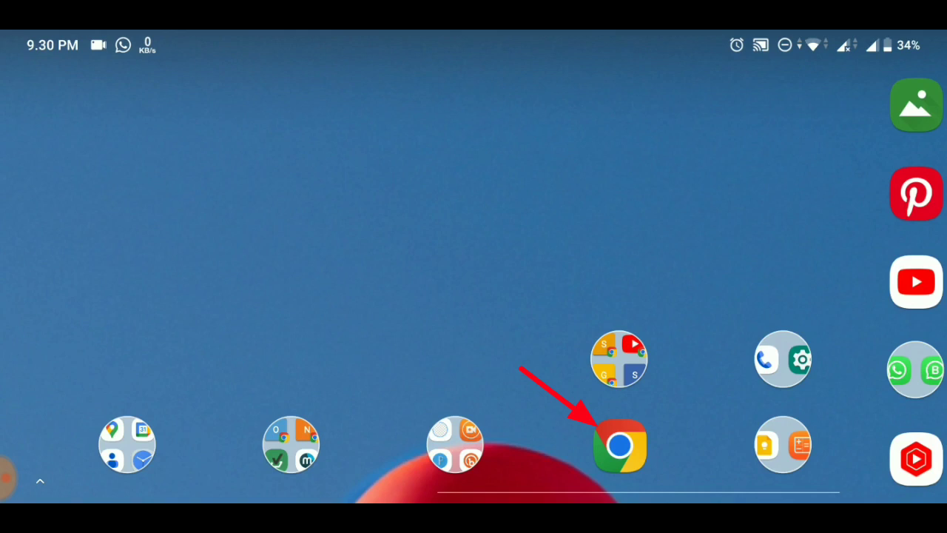
In Chrome, search Google for 'photopea' and open the Photopea website
{"action": "left_click", "coordinate": [620, 445]}
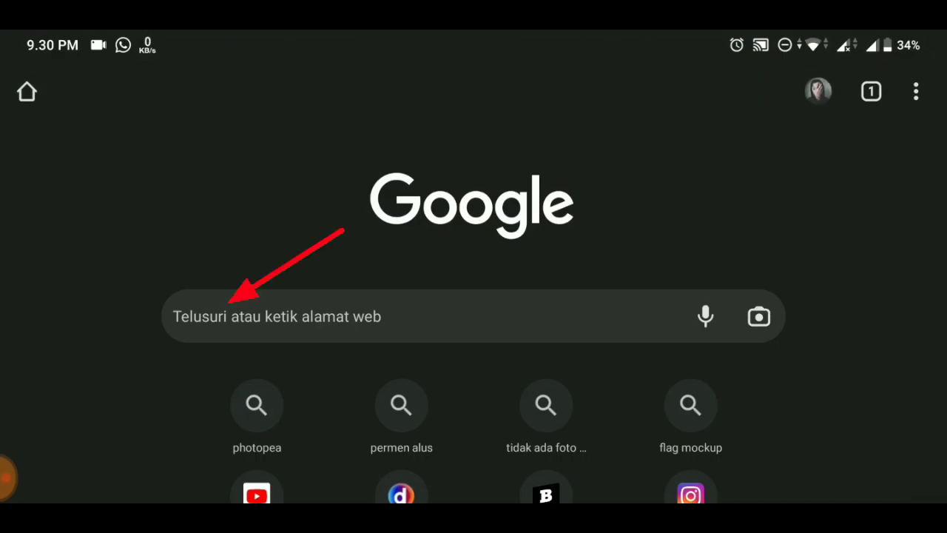
{"action": "left_click", "coordinate": [296, 316]}
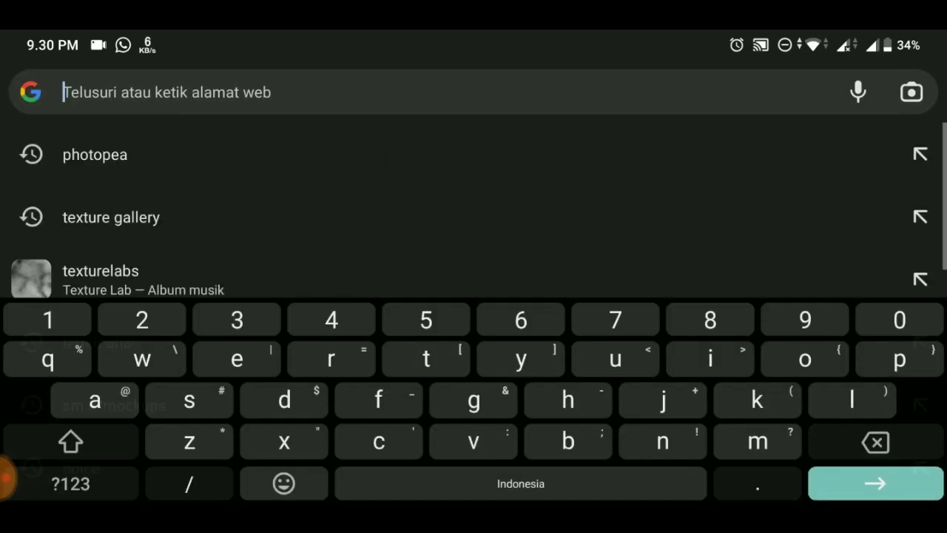
{"action": "type", "text": "pho"}
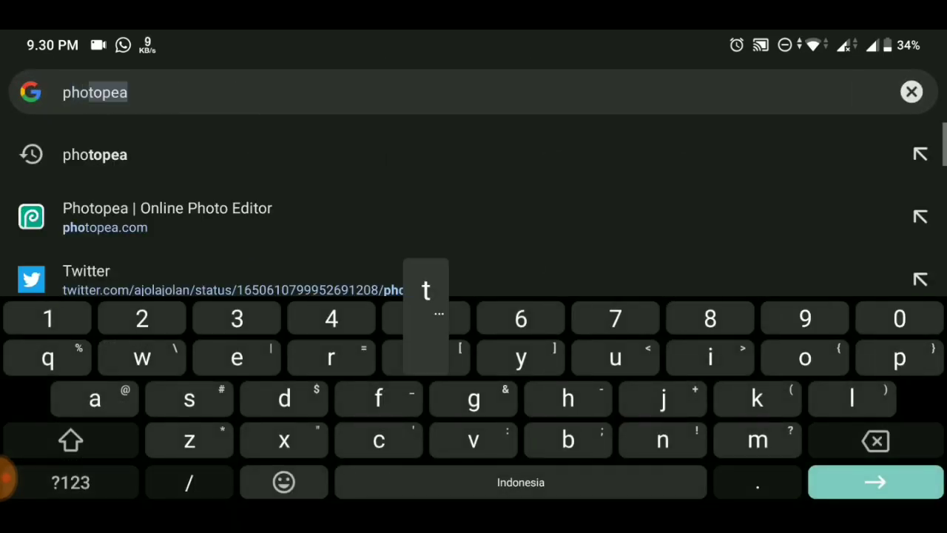
{"action": "type", "text": "to"}
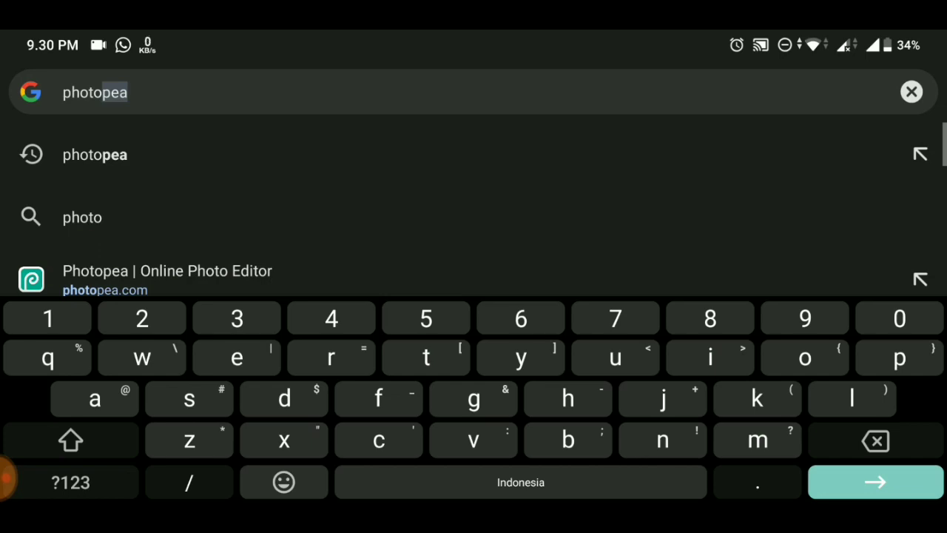
{"action": "key", "text": "Return"}
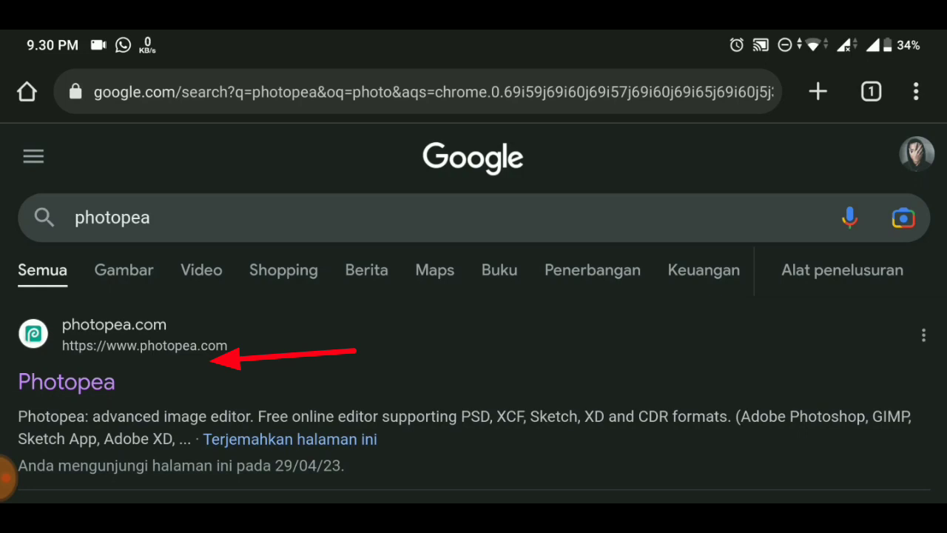
{"action": "left_click", "coordinate": [67, 381]}
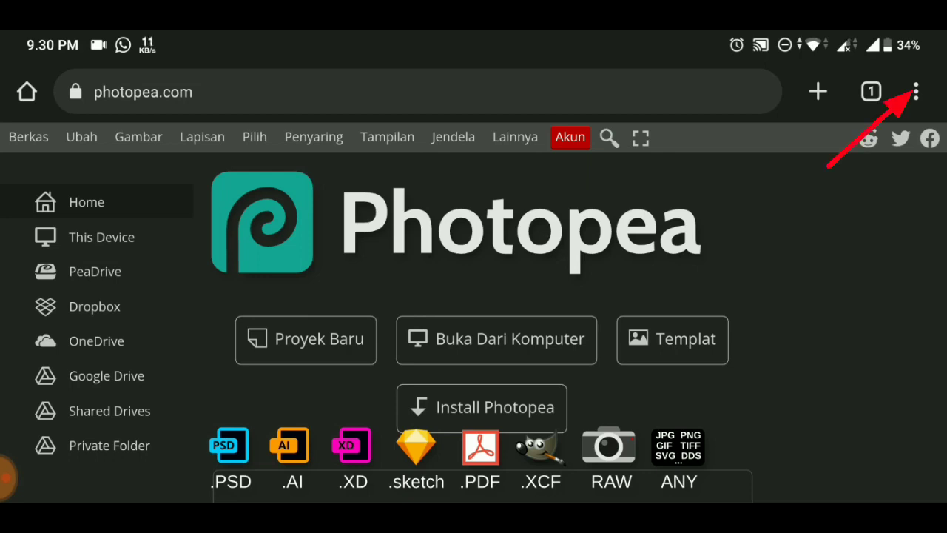
{"action": "left_click", "coordinate": [917, 92]}
{"action": "scroll", "coordinate": [796, 296], "scroll_direction": "down", "scroll_amount": 3}
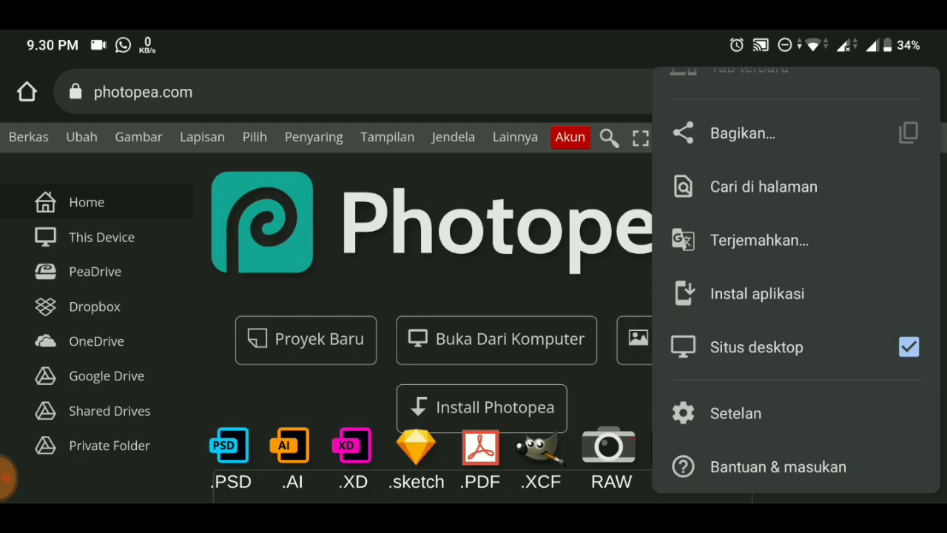
{"action": "key", "text": "Escape"}
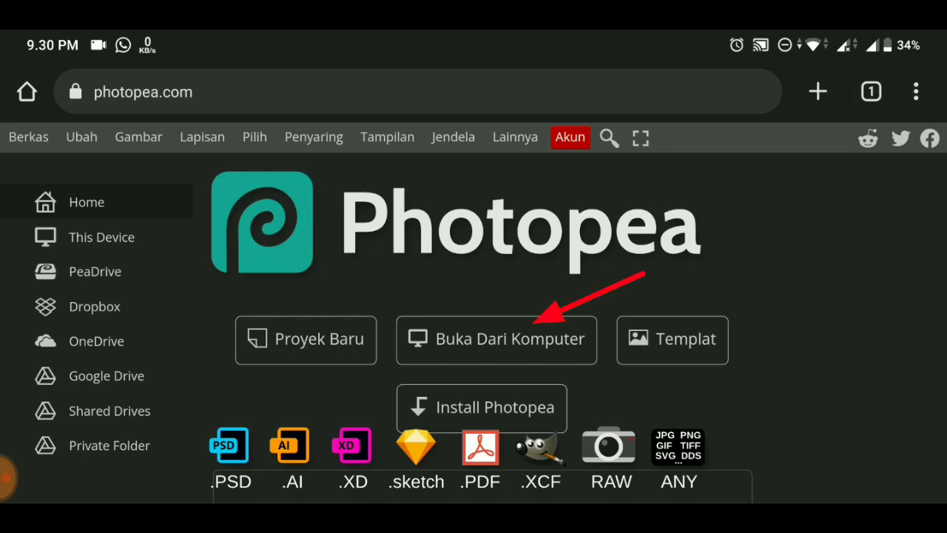
{"action": "left_click", "coordinate": [497, 340]}
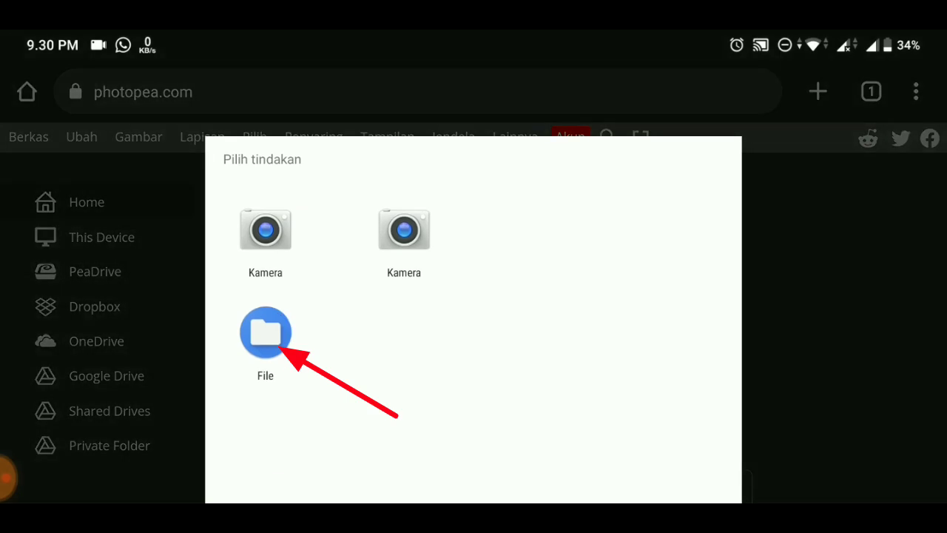
Pick Resource Boy Gradient Maps.grd from the bahan folder in Android Files
{"action": "left_click", "coordinate": [265, 333]}
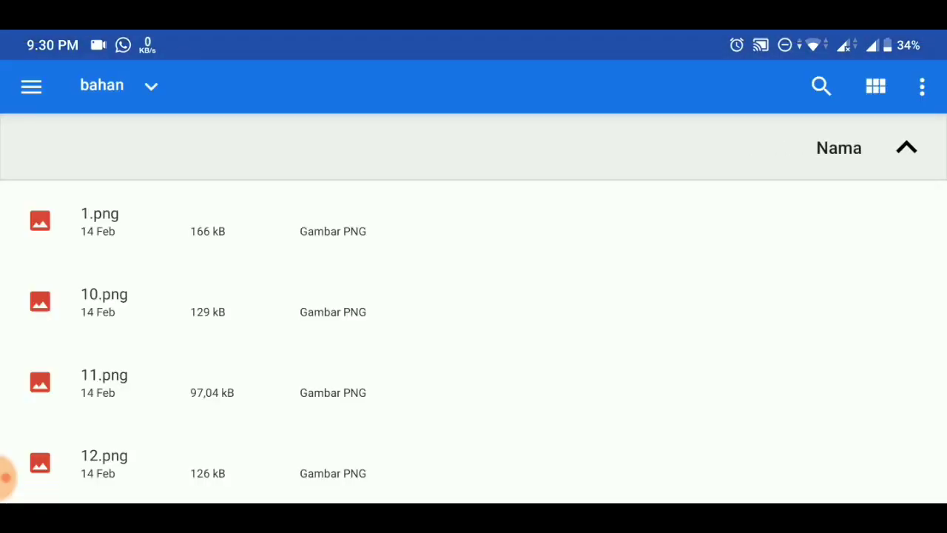
{"action": "scroll", "coordinate": [474, 341], "scroll_direction": "down", "scroll_amount": 10}
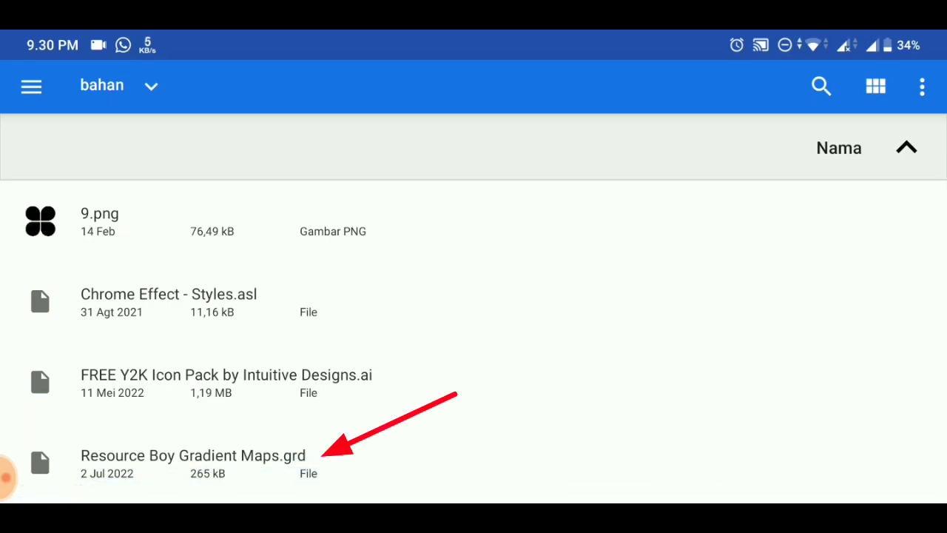
{"action": "left_click", "coordinate": [192, 455]}
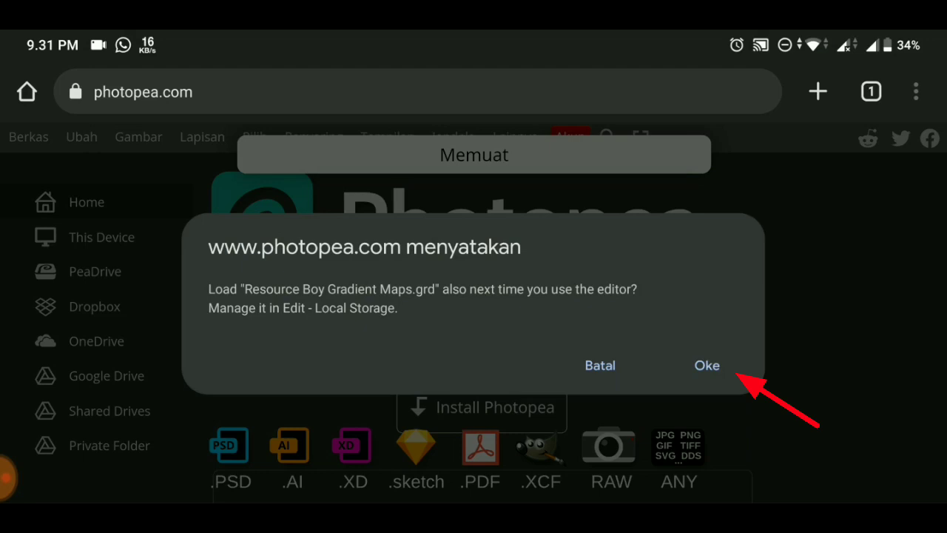
Confirm loading the gradient set and create a 1280×720 document from the Youtube Thumbnail preset
{"action": "left_click", "coordinate": [707, 365]}
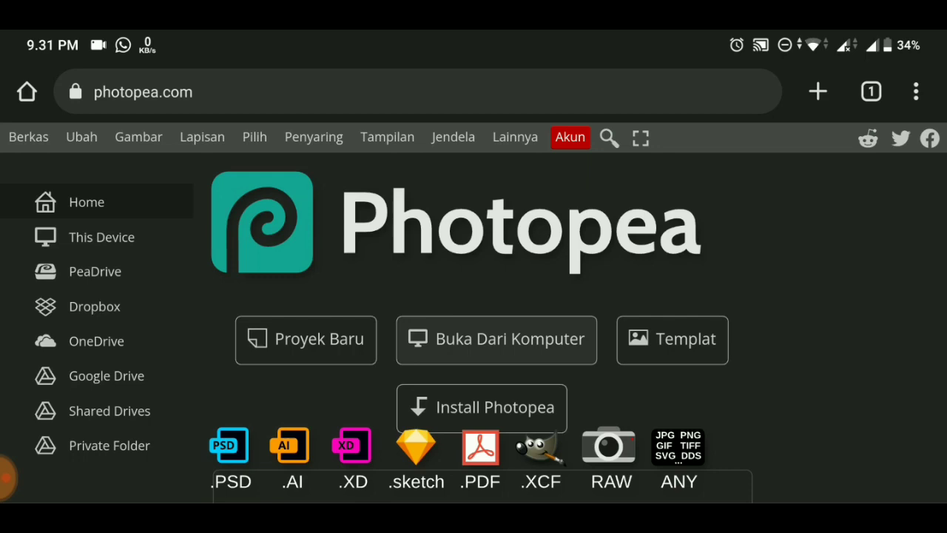
{"action": "left_click", "coordinate": [306, 339]}
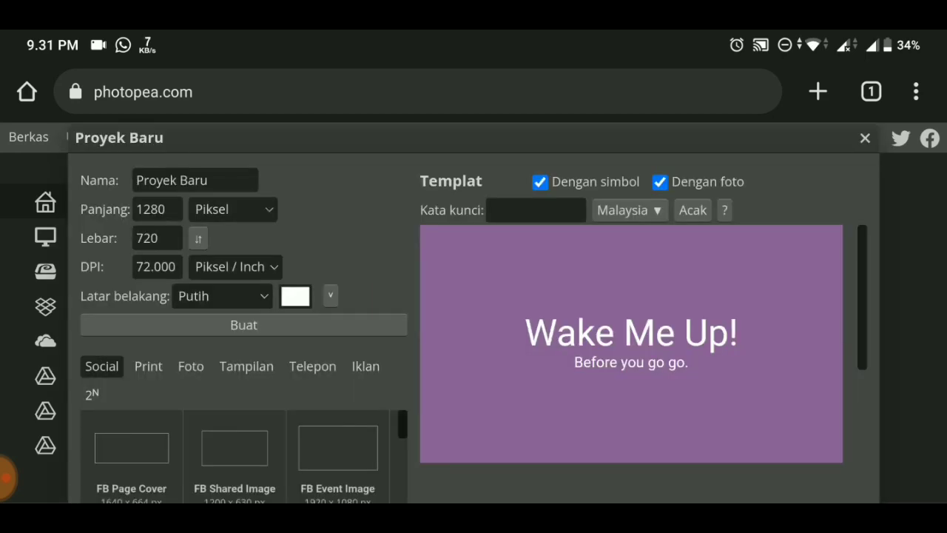
{"action": "scroll", "coordinate": [235, 455], "scroll_direction": "down", "scroll_amount": 3}
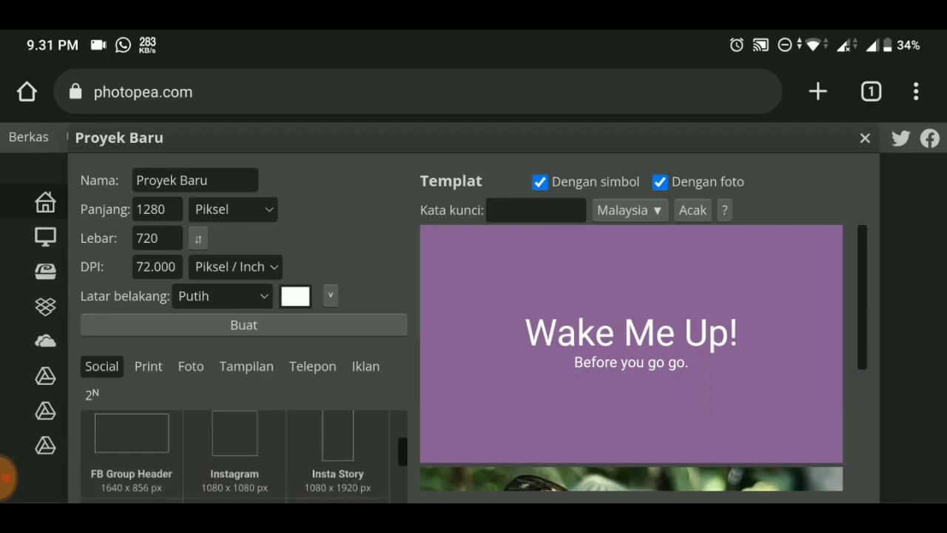
{"action": "scroll", "coordinate": [234, 455], "scroll_direction": "down", "scroll_amount": 3}
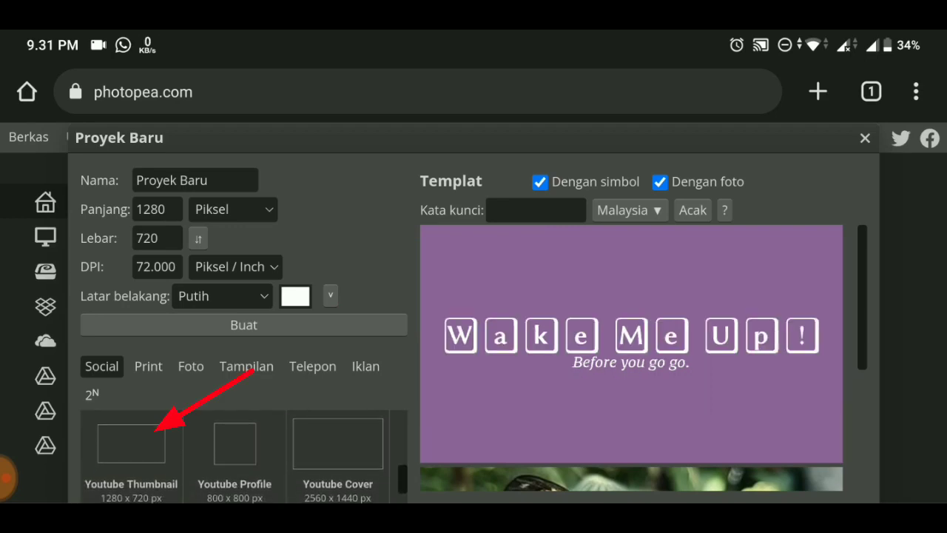
{"action": "scroll", "coordinate": [234, 455], "scroll_direction": "down", "scroll_amount": 1}
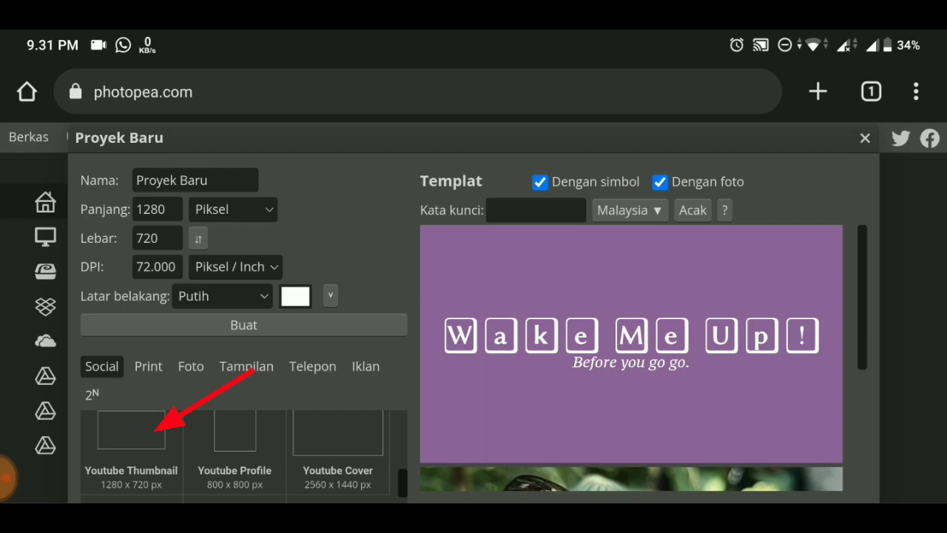
{"action": "left_click", "coordinate": [131, 444]}
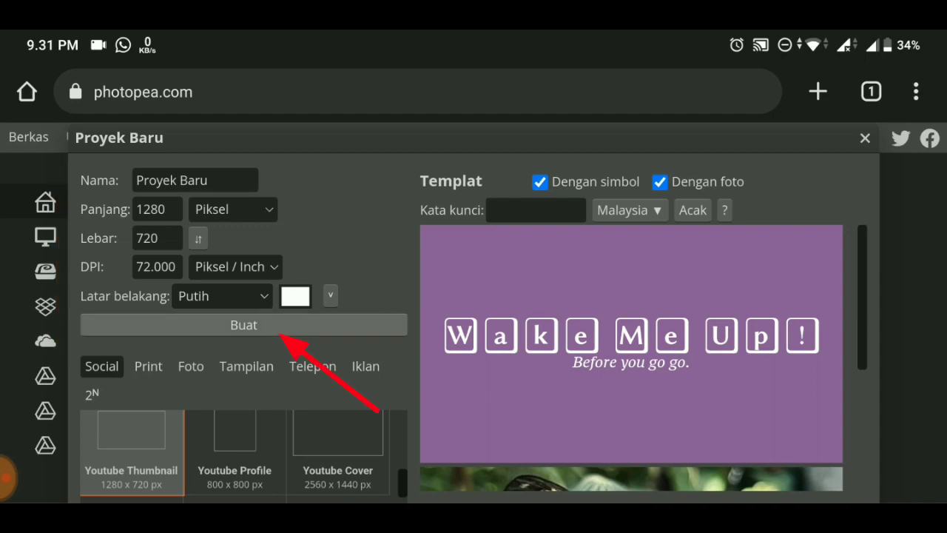
{"action": "left_click", "coordinate": [243, 325]}
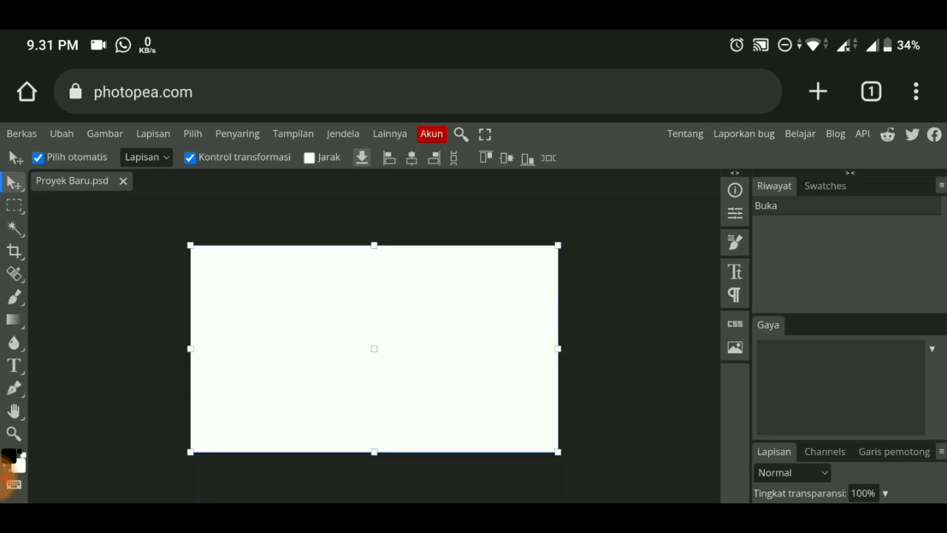
Change the Text tool size from 24 px to 100 px and place a text entry on the canvas
{"action": "left_click", "coordinate": [637, 333]}
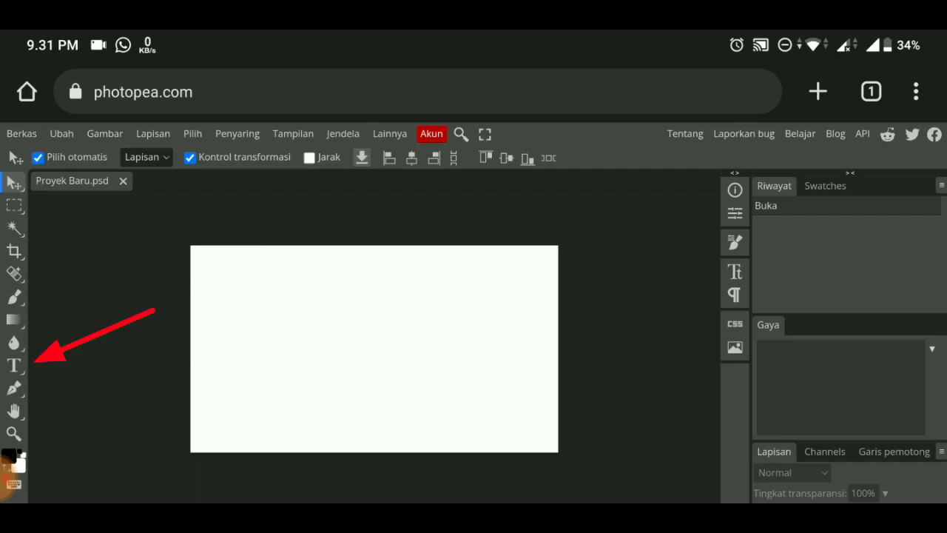
{"action": "left_click", "coordinate": [14, 364]}
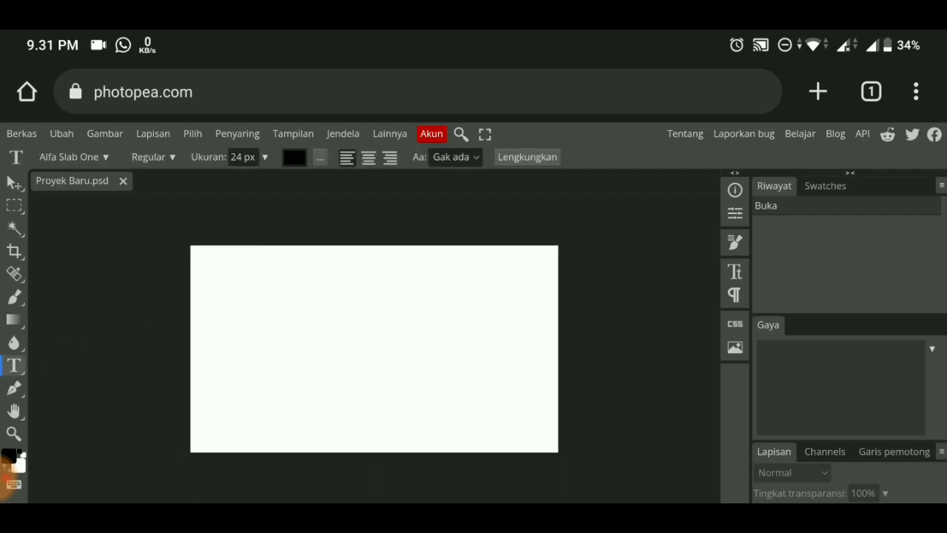
{"action": "left_click", "coordinate": [235, 157]}
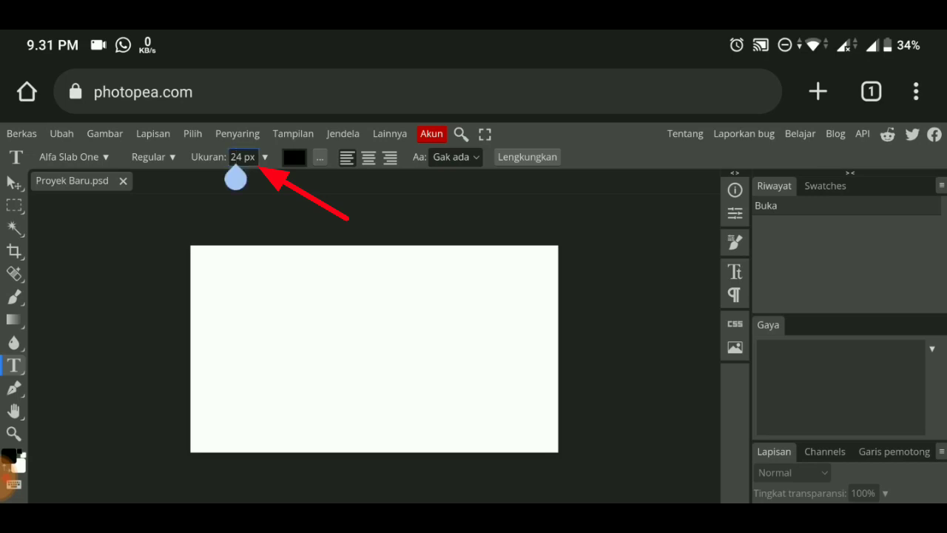
{"action": "left_click_drag", "start_coordinate": [235, 177], "coordinate": [241, 177]}
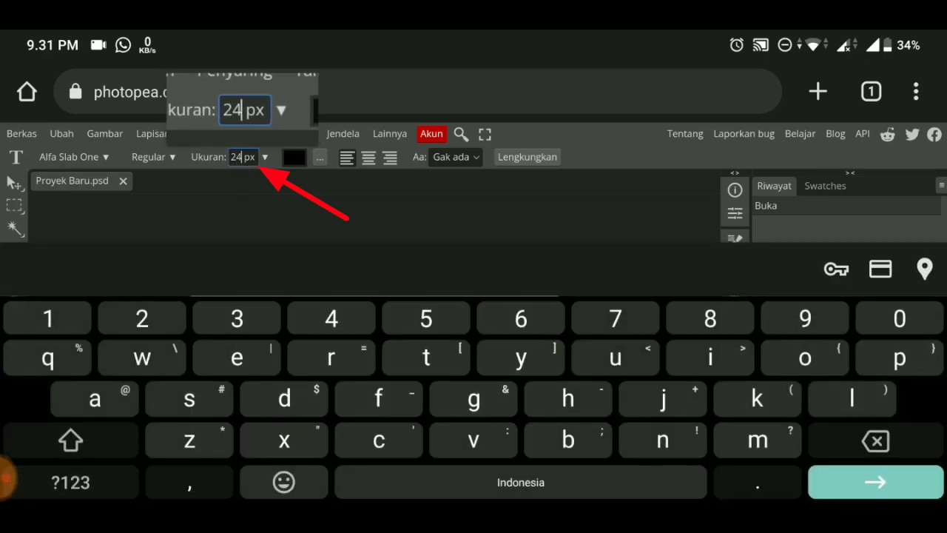
{"action": "key", "text": "BackSpace"}
{"action": "key", "text": "BackSpace"}
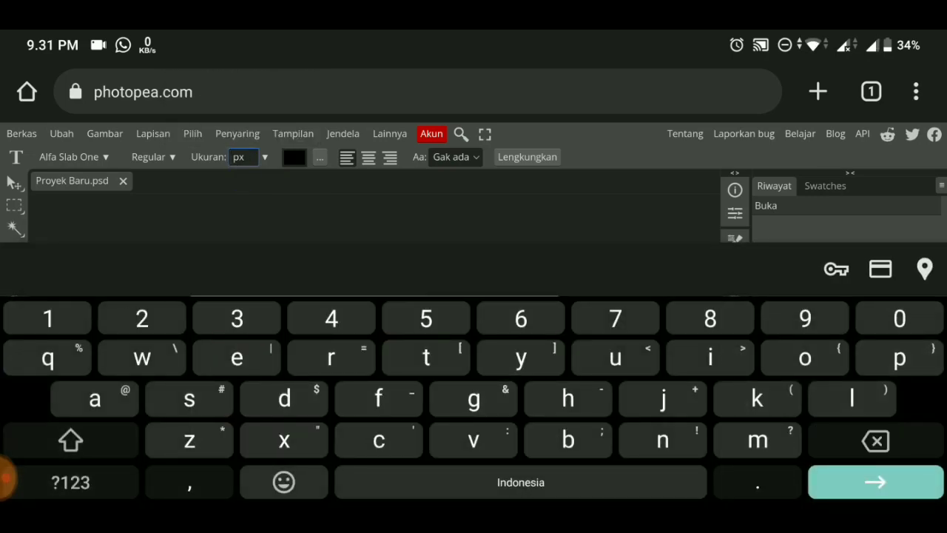
{"action": "type", "text": "100"}
{"action": "key", "text": "Return"}
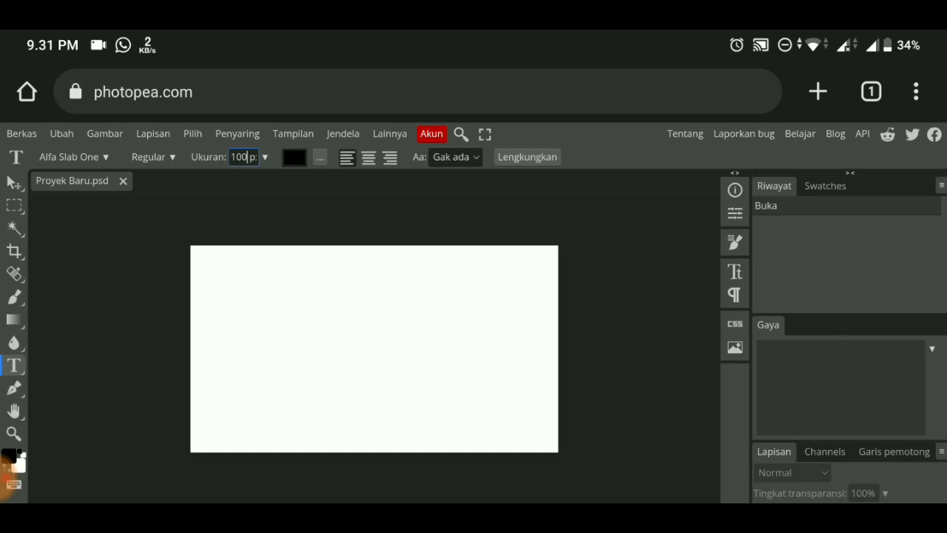
{"action": "left_click", "coordinate": [395, 198]}
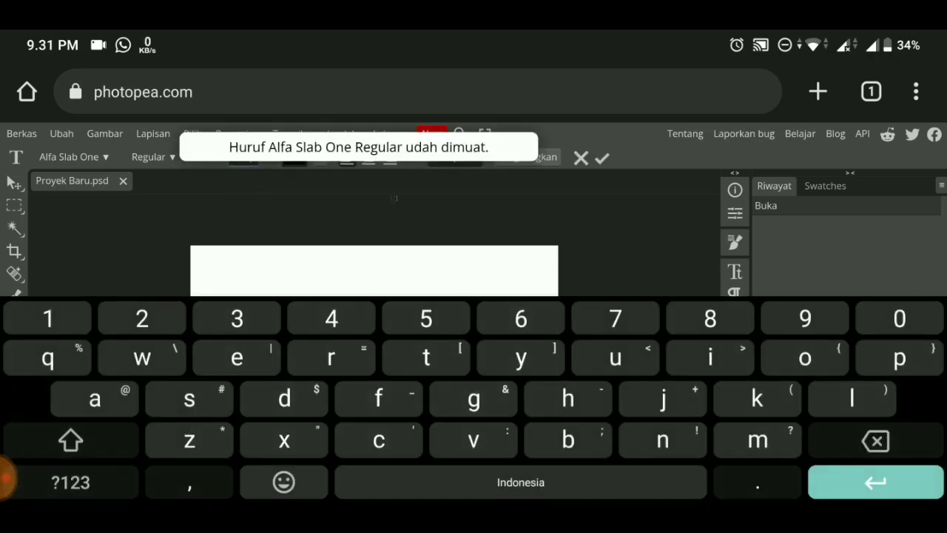
{"action": "left_click", "coordinate": [602, 158]}
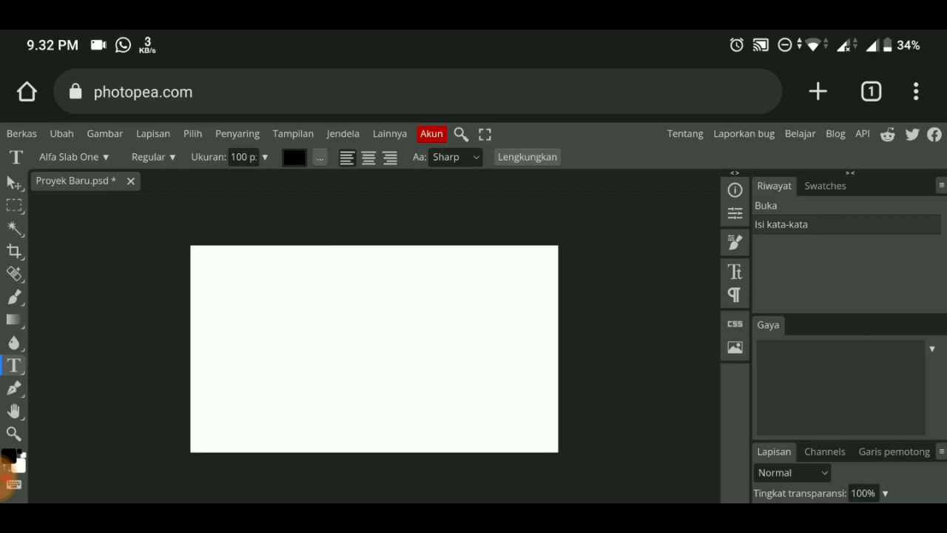
Type 'android tutorial' in a new text box on the canvas
{"action": "left_click", "coordinate": [373, 348]}
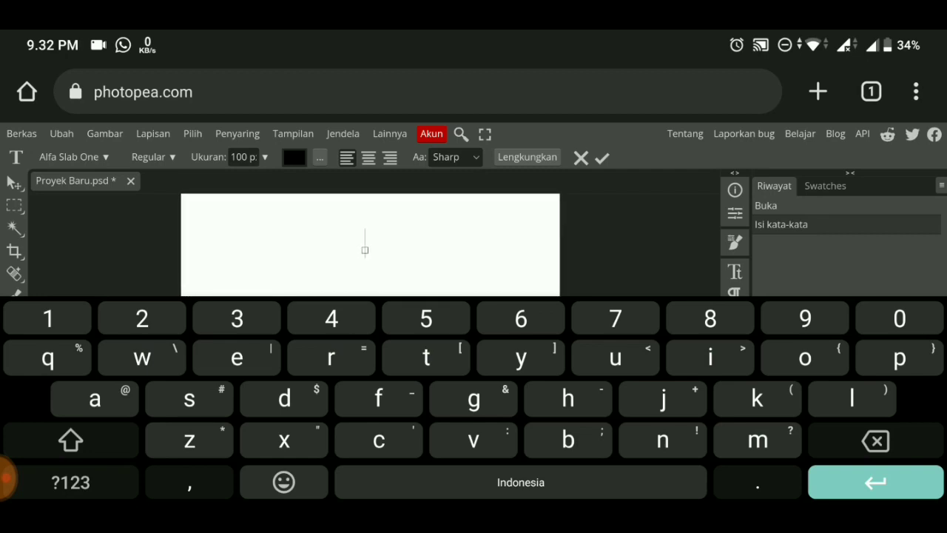
{"action": "left_click", "coordinate": [95, 399]}
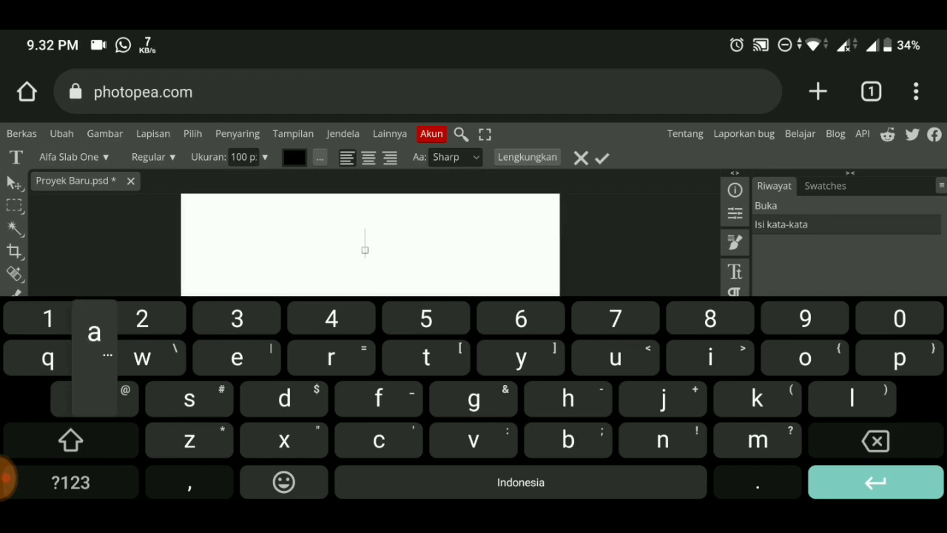
{"action": "type", "text": "and"}
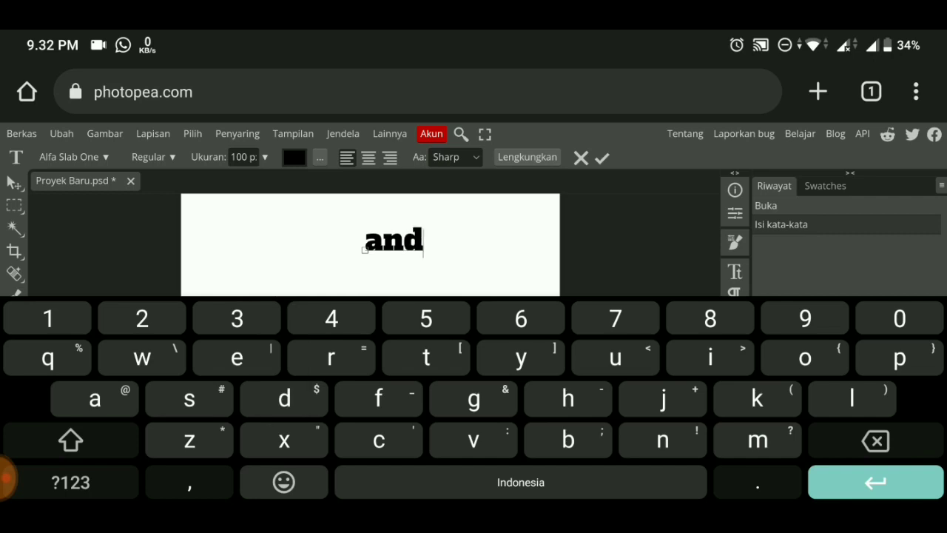
{"action": "type", "text": "roi"}
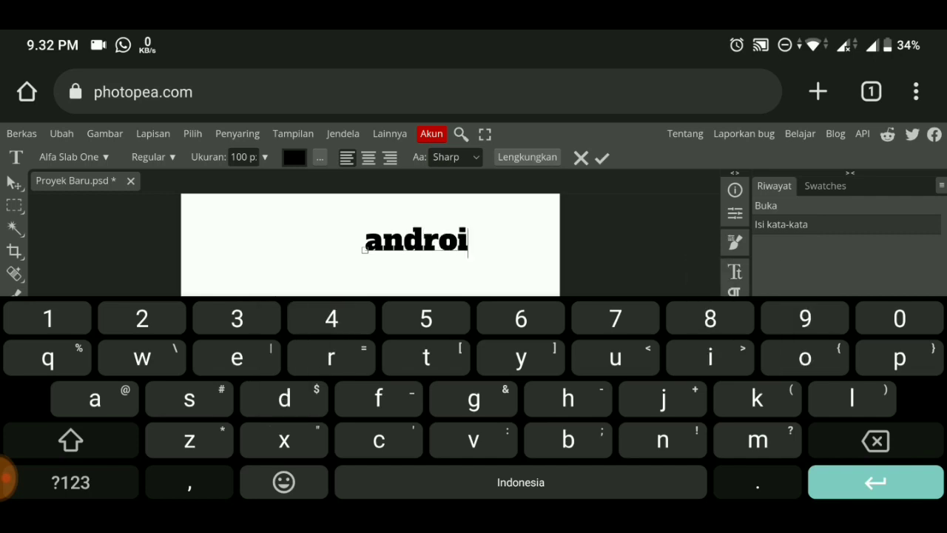
{"action": "type", "text": "d y"}
{"action": "key", "text": "BackSpace"}
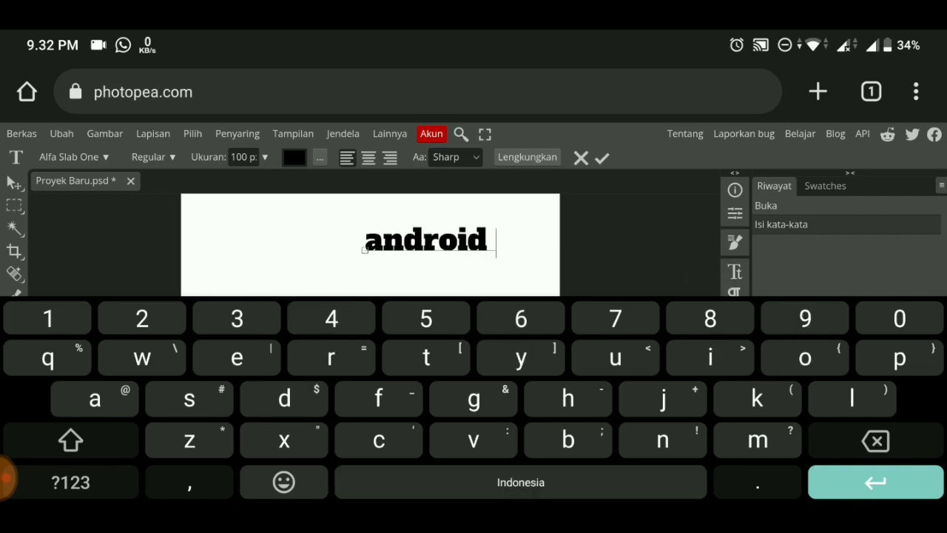
{"action": "type", "text": "tuto"}
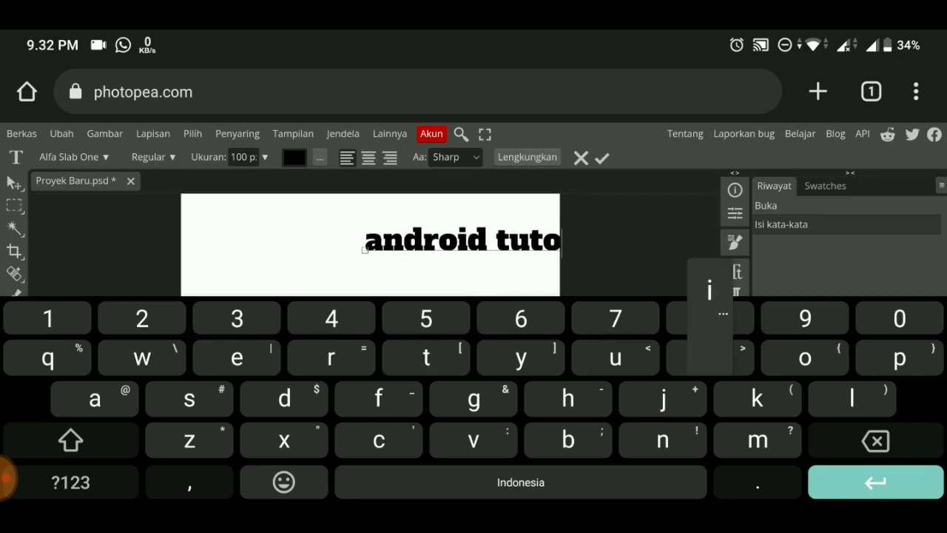
{"action": "type", "text": "rial"}
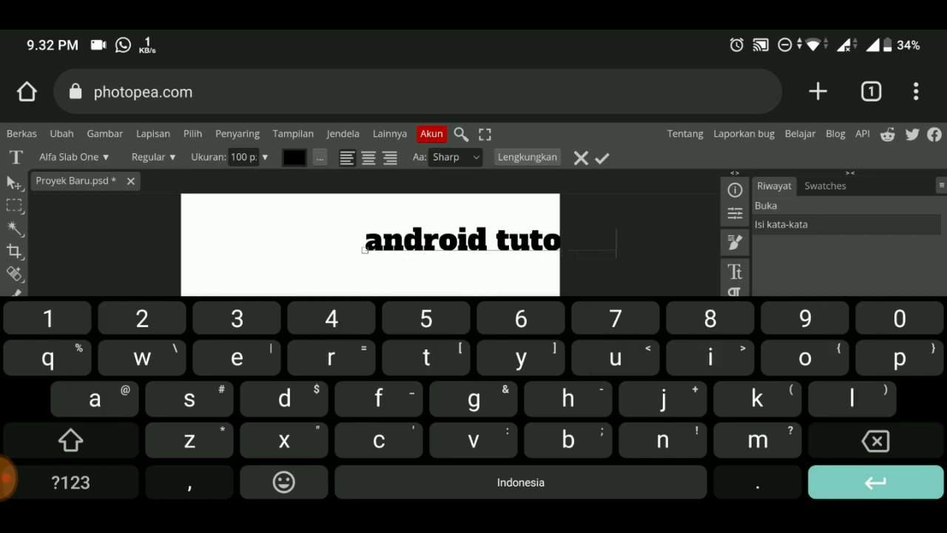
Drag the text toward the canvas centre and commit it, keeping the Alfa Slab One font
{"action": "left_click_drag", "start_coordinate": [463, 240], "coordinate": [382, 264]}
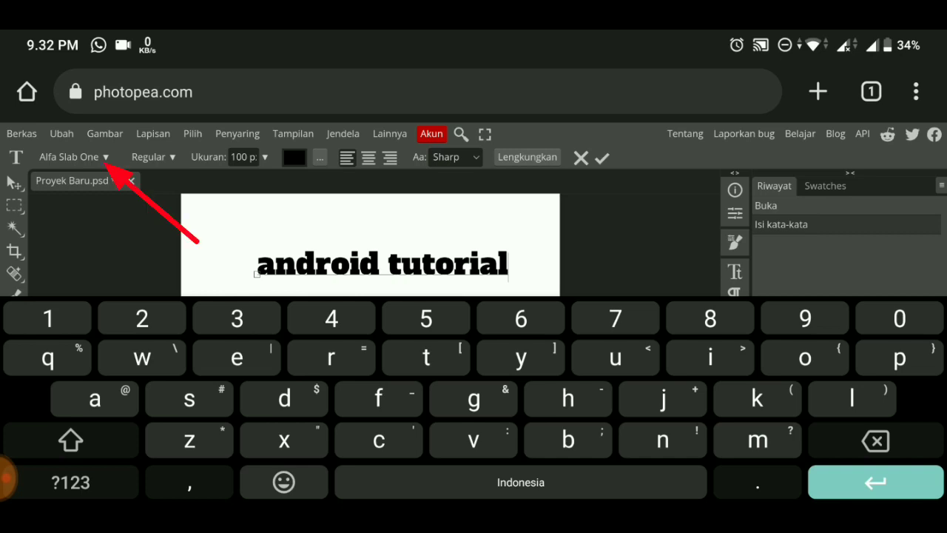
{"action": "left_click", "coordinate": [106, 157]}
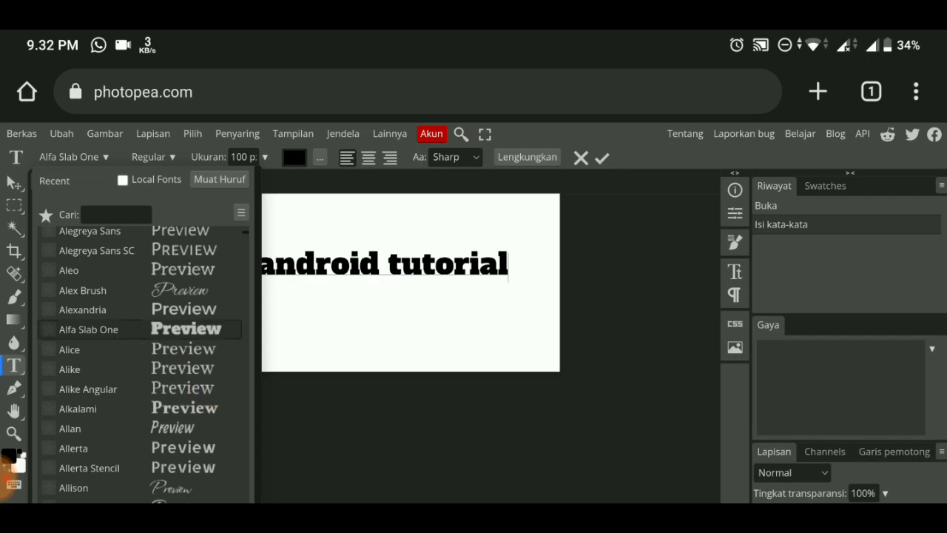
{"action": "left_click", "coordinate": [256, 267]}
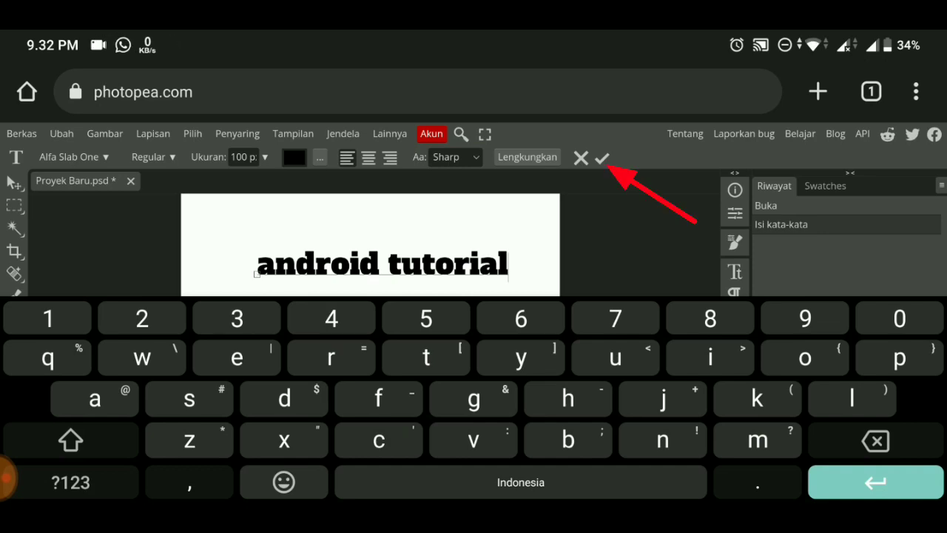
{"action": "left_click", "coordinate": [601, 158]}
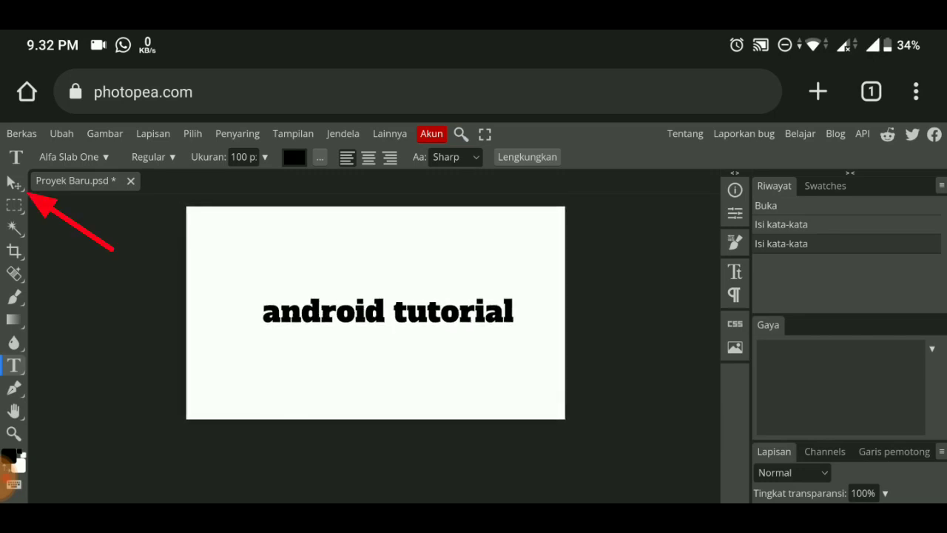
With the Move tool, shift the 'android tutorial' text slightly up and left to centre it
{"action": "left_click", "coordinate": [14, 182]}
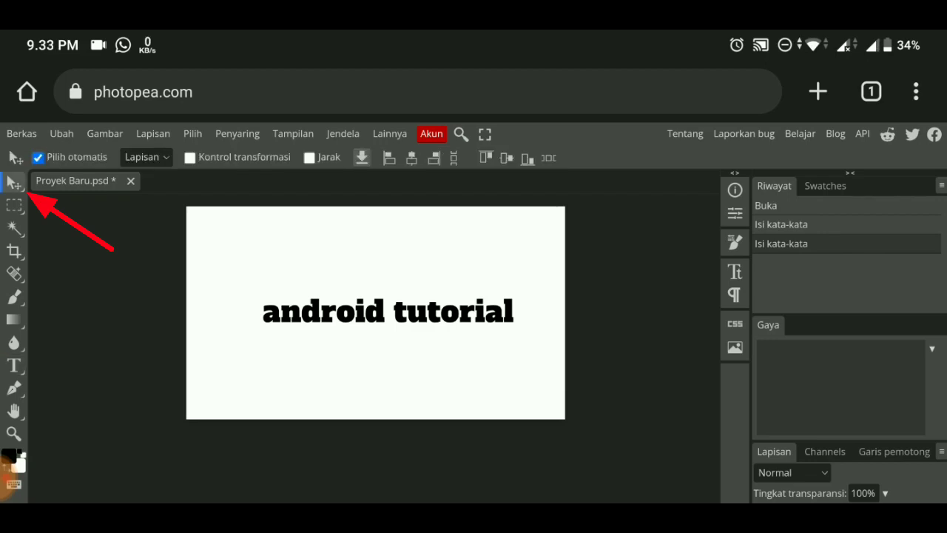
{"action": "left_click_drag", "start_coordinate": [388, 311], "coordinate": [375, 301]}
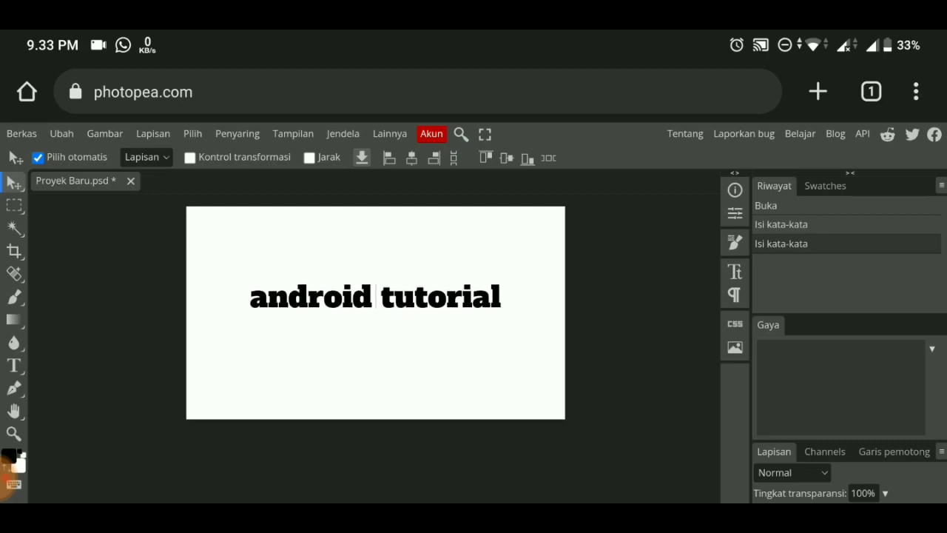
{"action": "left_click_drag", "start_coordinate": [375, 302], "coordinate": [375, 297]}
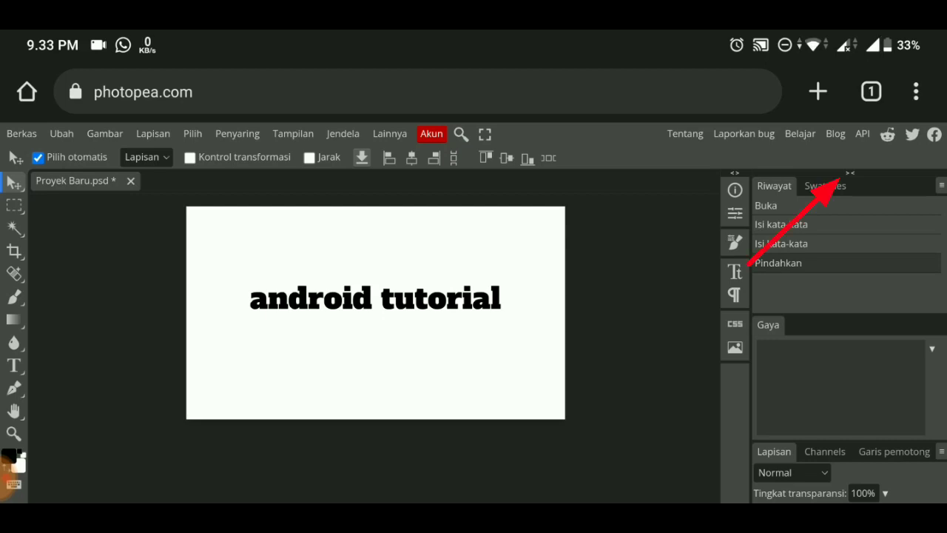
Collapse the right side panels and rasterize the 'android tutorial' text layer via Lapisan > Rasterize
{"action": "left_click", "coordinate": [850, 173]}
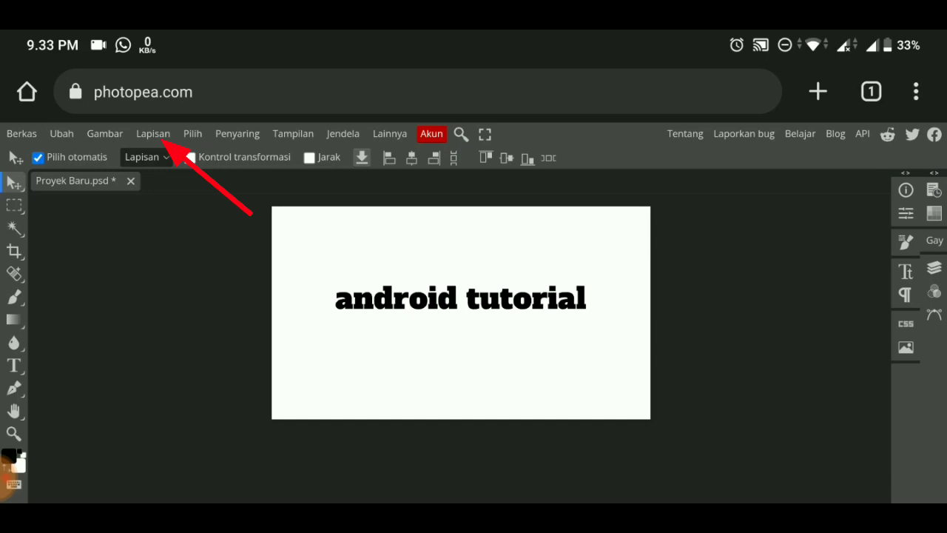
{"action": "left_click", "coordinate": [153, 133]}
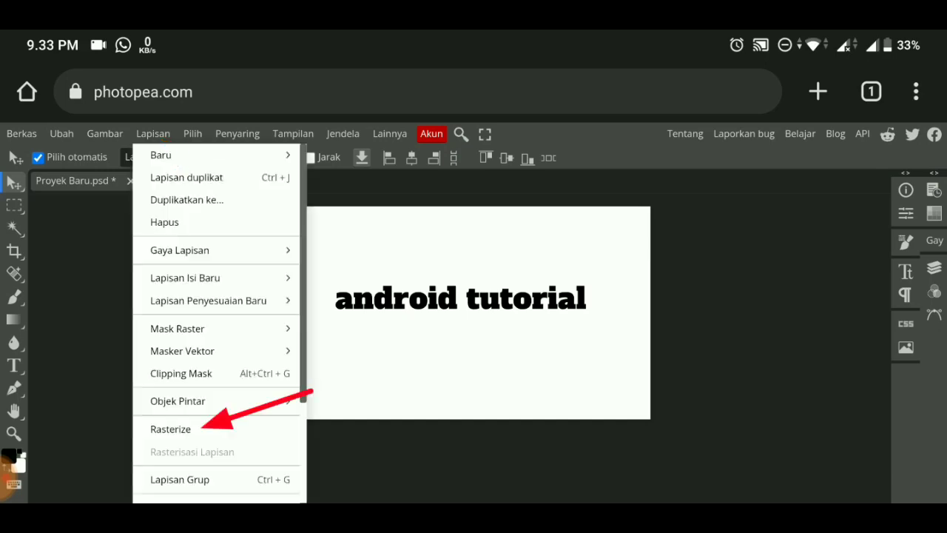
{"action": "left_click", "coordinate": [171, 429]}
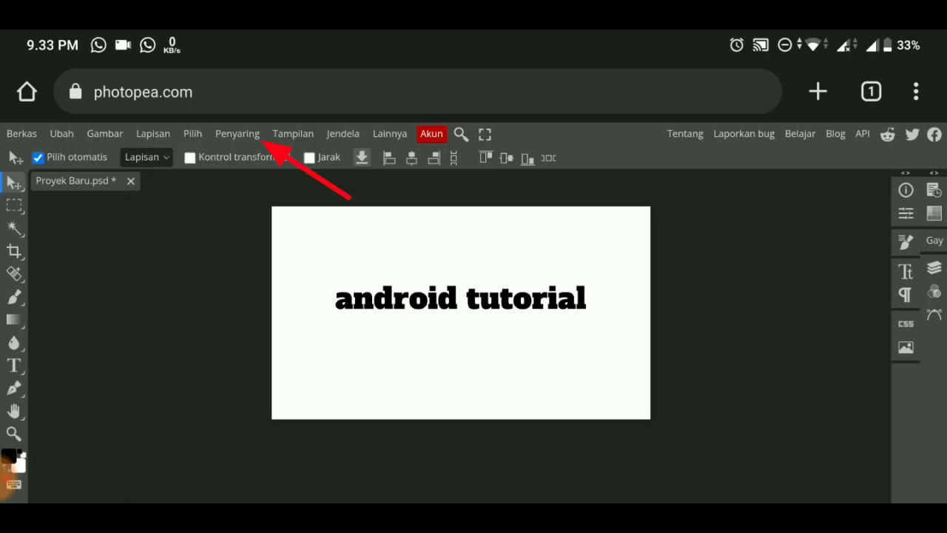
Apply a Buram Gaussian blur with a 5 px radius to the text layer
{"action": "left_click", "coordinate": [237, 133]}
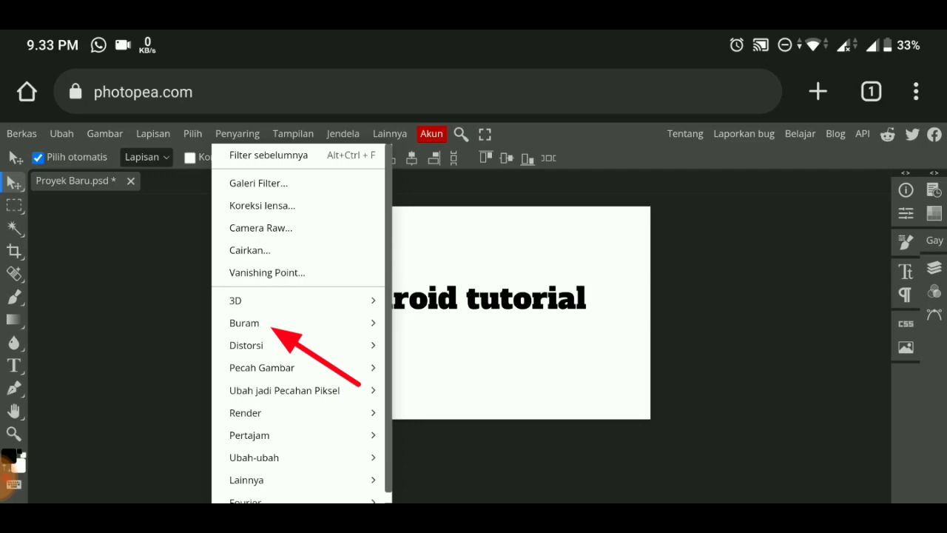
{"action": "left_click", "coordinate": [245, 323]}
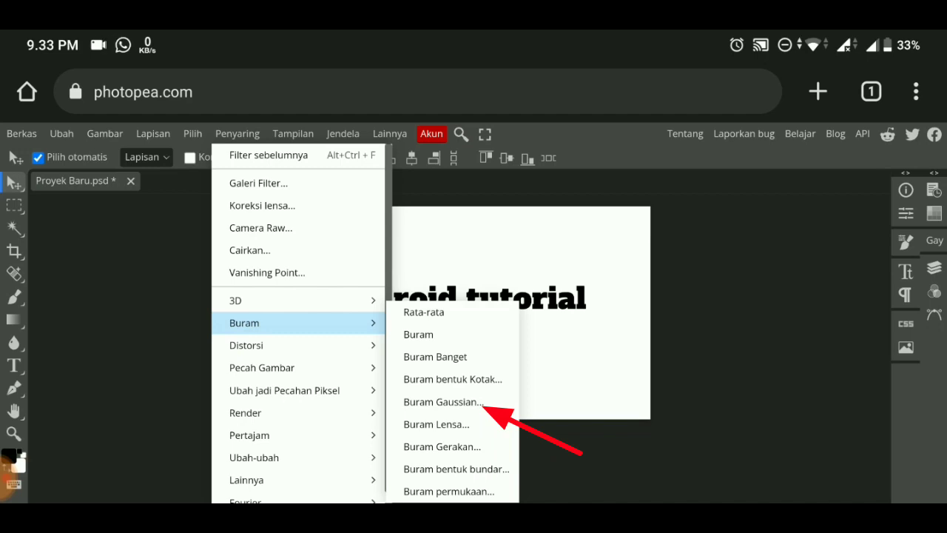
{"action": "left_click", "coordinate": [442, 402]}
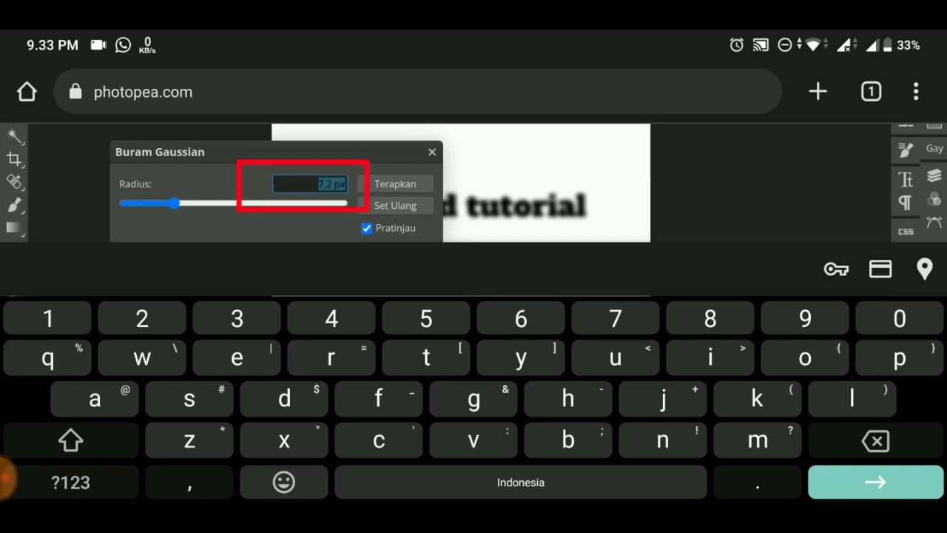
{"action": "key", "text": "BackSpace"}
{"action": "type", "text": "5"}
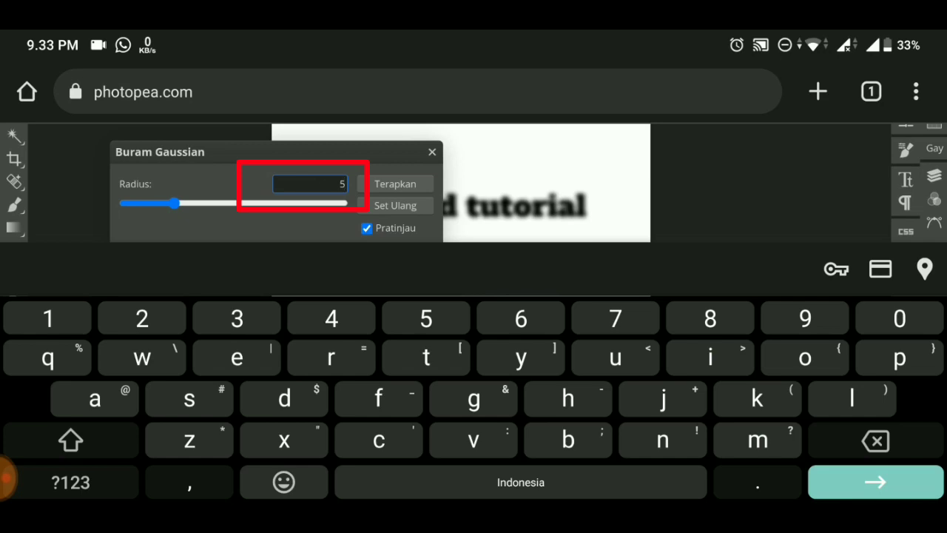
{"action": "key", "text": "Return"}
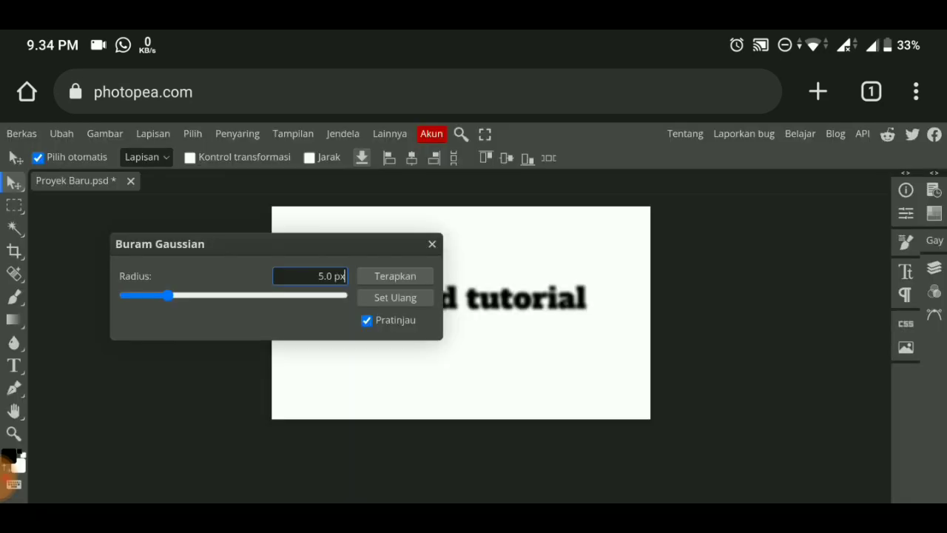
{"action": "mouse_move", "coordinate": [160, 243]}
{"action": "left_mouse_down"}
{"action": "mouse_move", "coordinate": [300, 342]}
{"action": "mouse_move", "coordinate": [332, 343]}
{"action": "left_mouse_up"}
{"action": "left_click", "coordinate": [466, 375]}
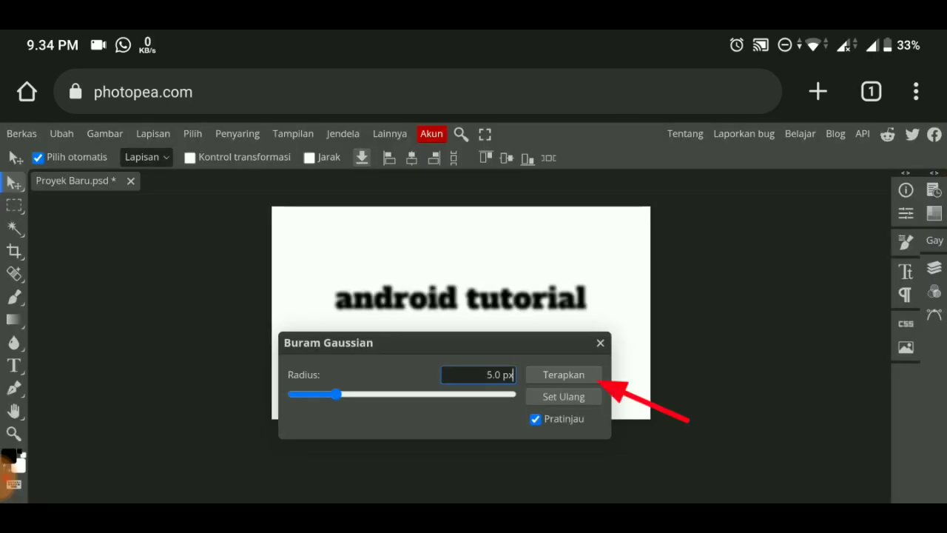
{"action": "left_click", "coordinate": [563, 375]}
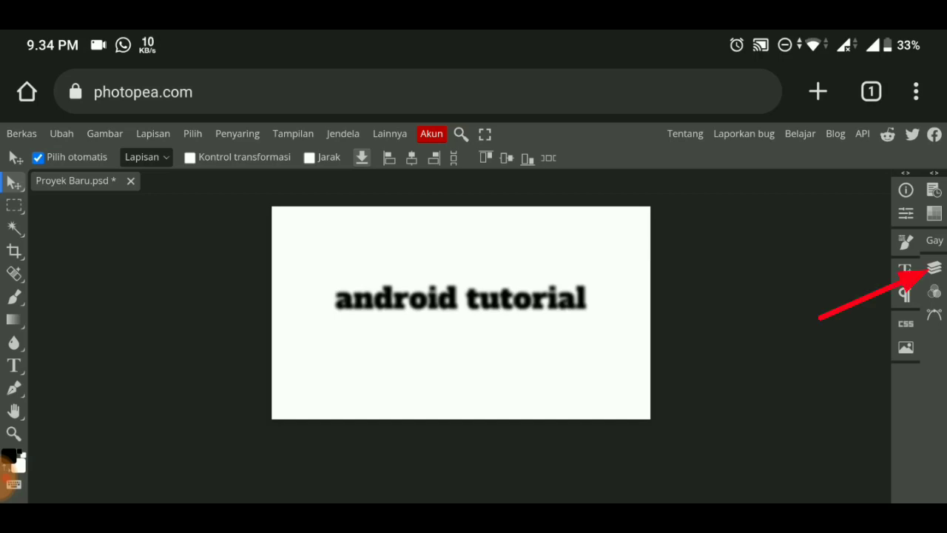
Show the Layers panel and duplicate the blurred layer as 'android tutorial copy'
{"action": "left_click", "coordinate": [935, 267]}
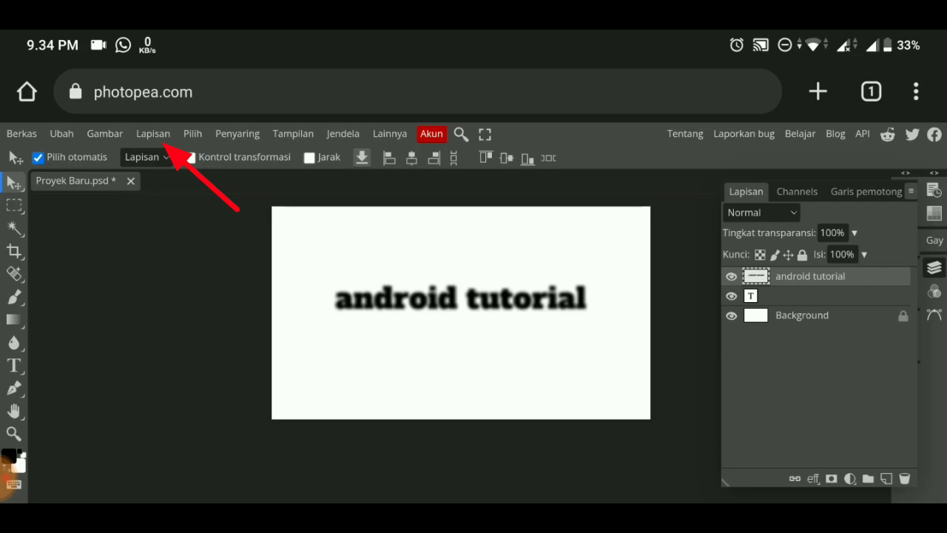
{"action": "left_click", "coordinate": [153, 133]}
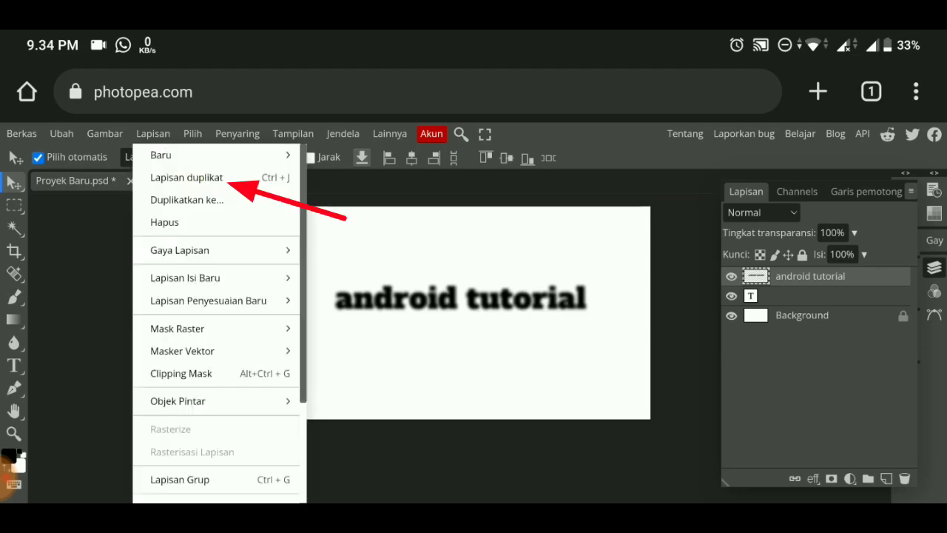
{"action": "left_click", "coordinate": [187, 178]}
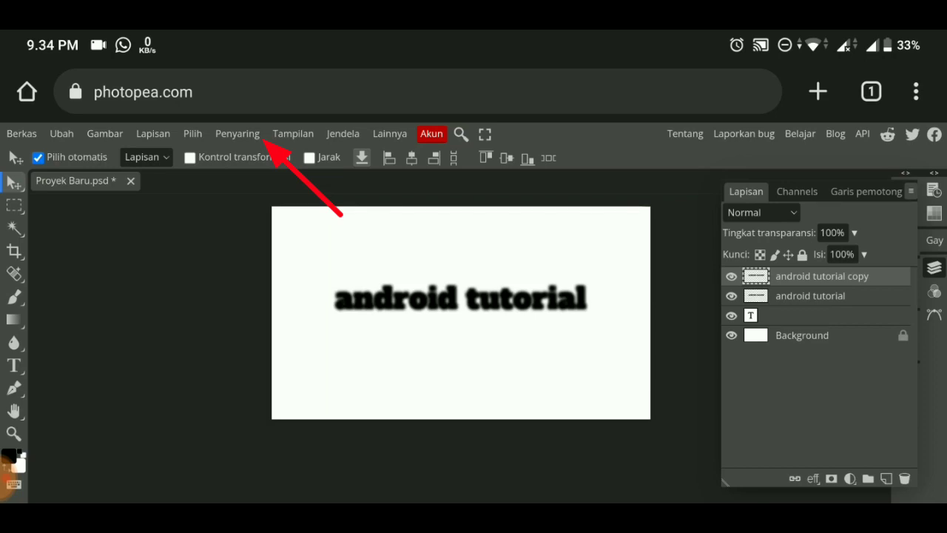
Apply a Motion Blur of angle 90° and distance 600 px to the copy layer
{"action": "left_click", "coordinate": [238, 133]}
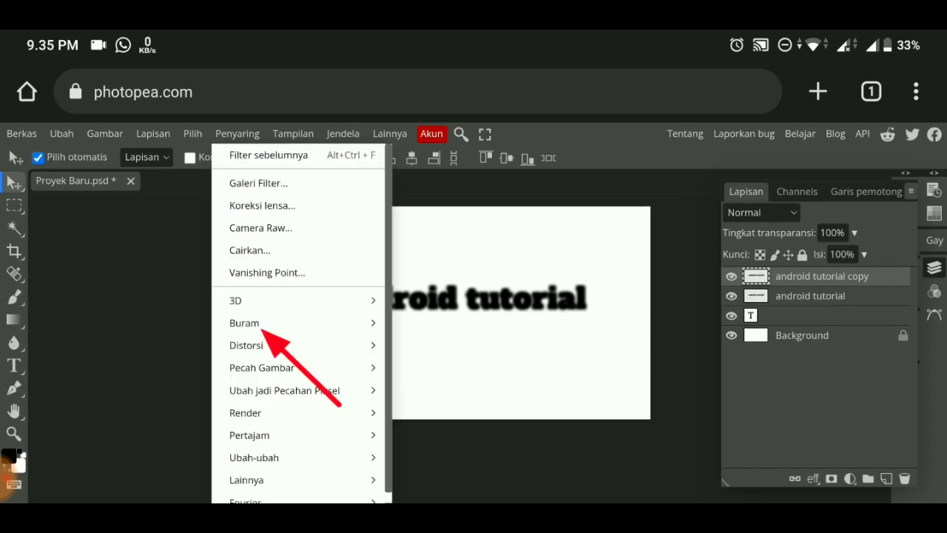
{"action": "left_click", "coordinate": [244, 323]}
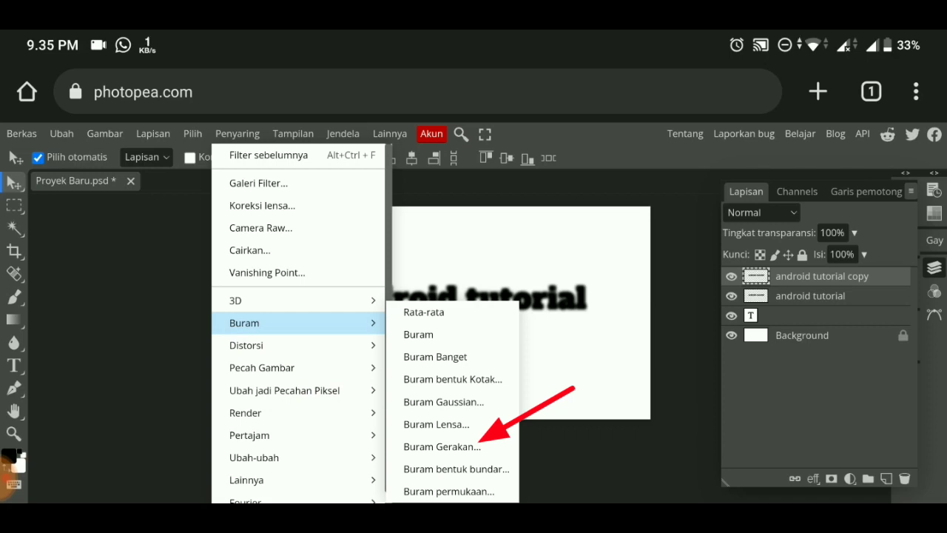
{"action": "left_click", "coordinate": [442, 446]}
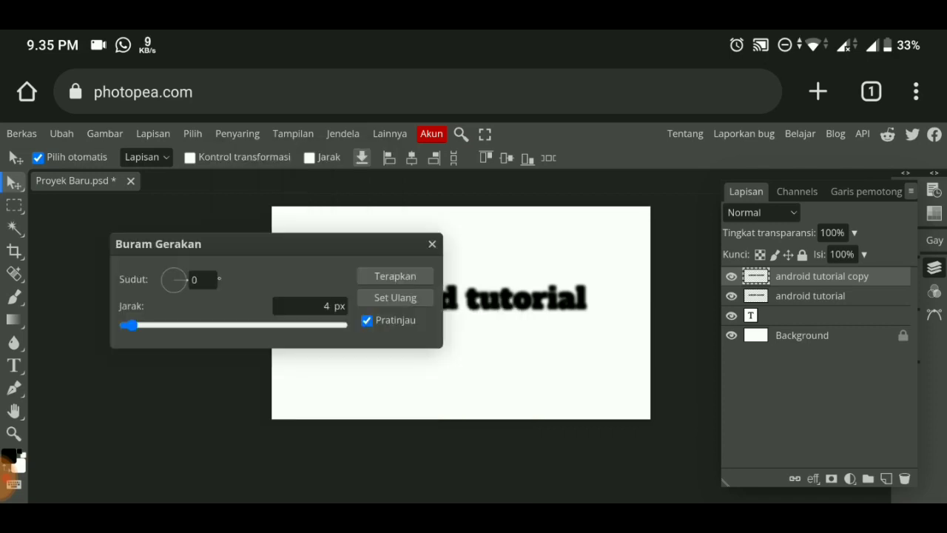
{"action": "mouse_move", "coordinate": [157, 244]}
{"action": "left_mouse_down"}
{"action": "mouse_move", "coordinate": [336, 353]}
{"action": "mouse_move", "coordinate": [345, 374]}
{"action": "left_mouse_up"}
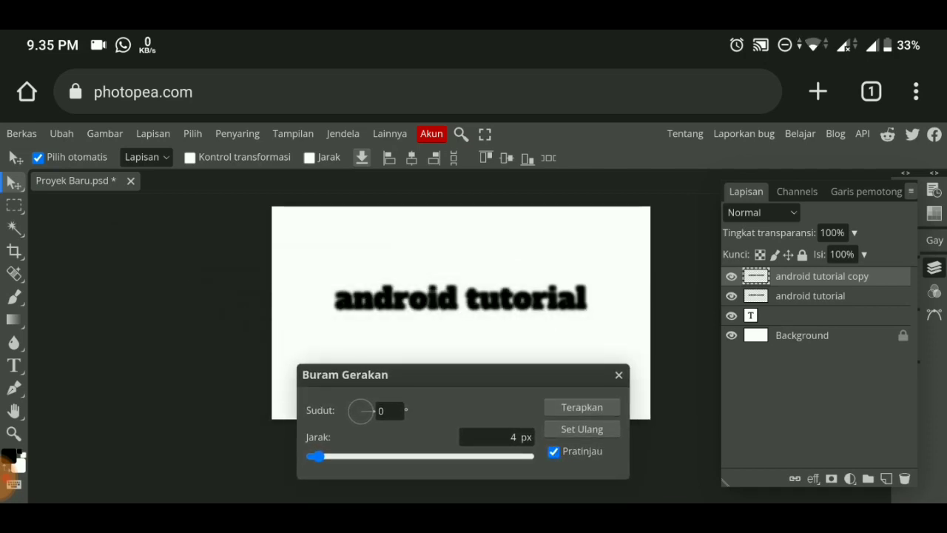
{"action": "mouse_move", "coordinate": [345, 374]}
{"action": "left_mouse_down"}
{"action": "mouse_move", "coordinate": [124, 216]}
{"action": "mouse_move", "coordinate": [97, 217]}
{"action": "left_mouse_up"}
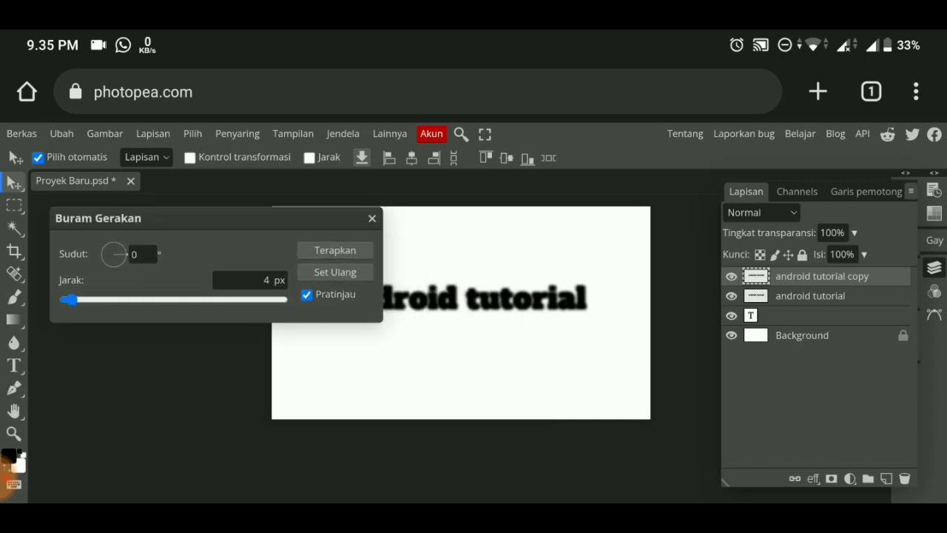
{"action": "left_click", "coordinate": [139, 256]}
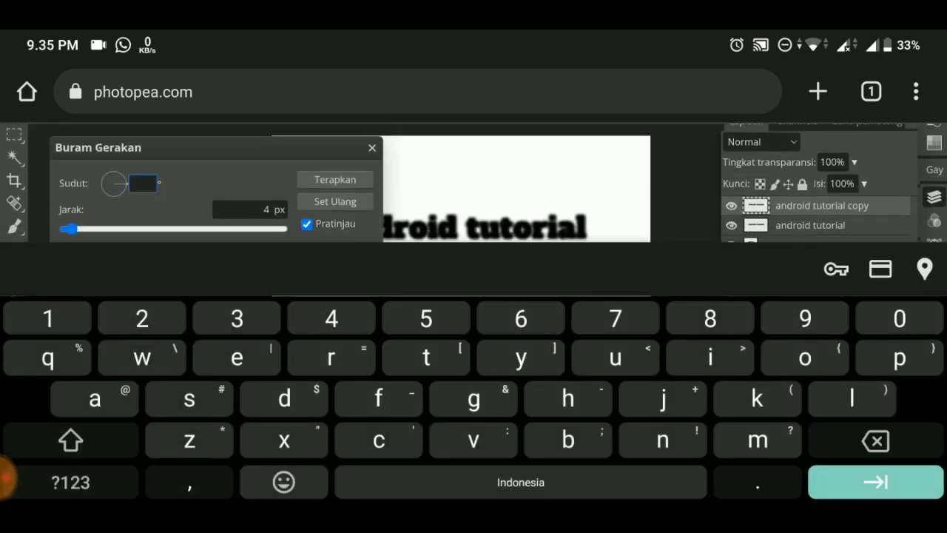
{"action": "type", "text": "90"}
{"action": "key", "text": "Tab"}
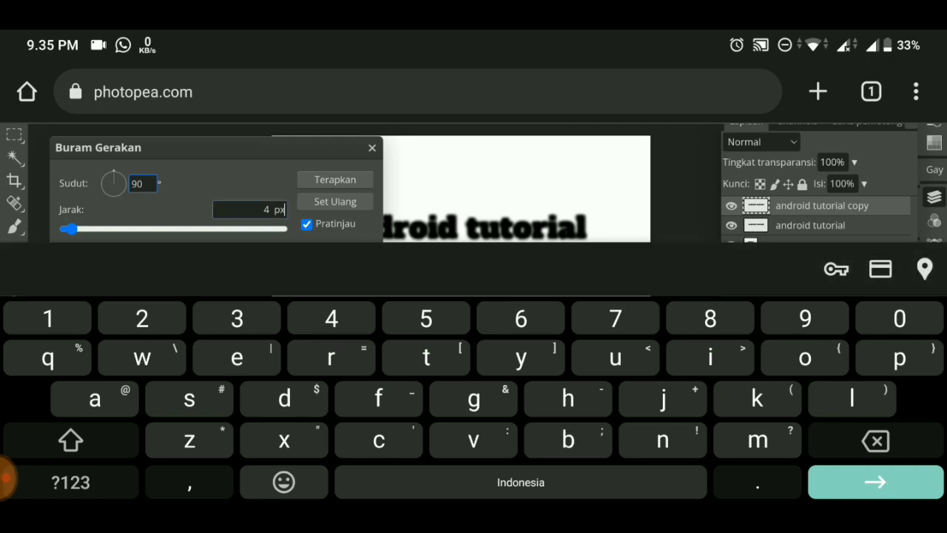
{"action": "key", "text": "BackSpace"}
{"action": "key", "text": "BackSpace"}
{"action": "key", "text": "BackSpace"}
{"action": "key", "text": "BackSpace"}
{"action": "type", "text": "600"}
{"action": "key", "text": "Return"}
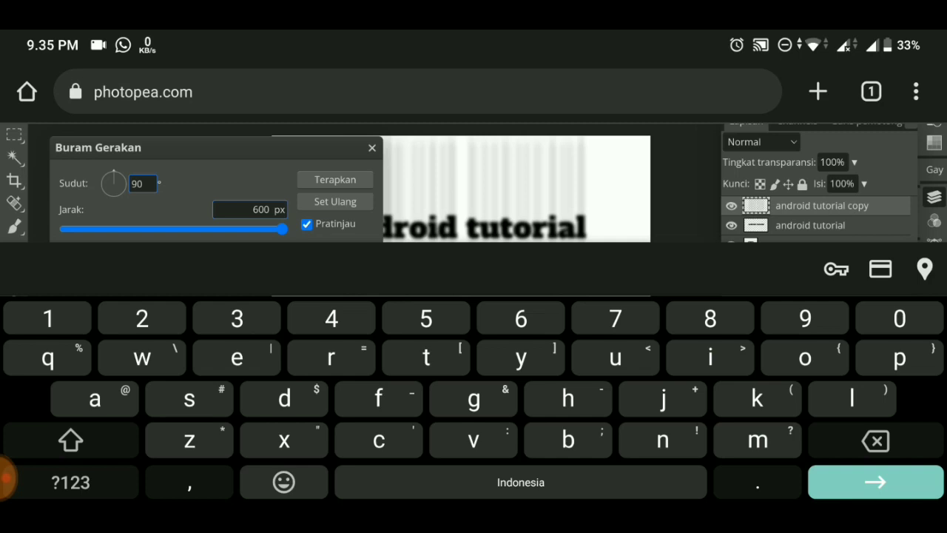
{"action": "key", "text": "Escape"}
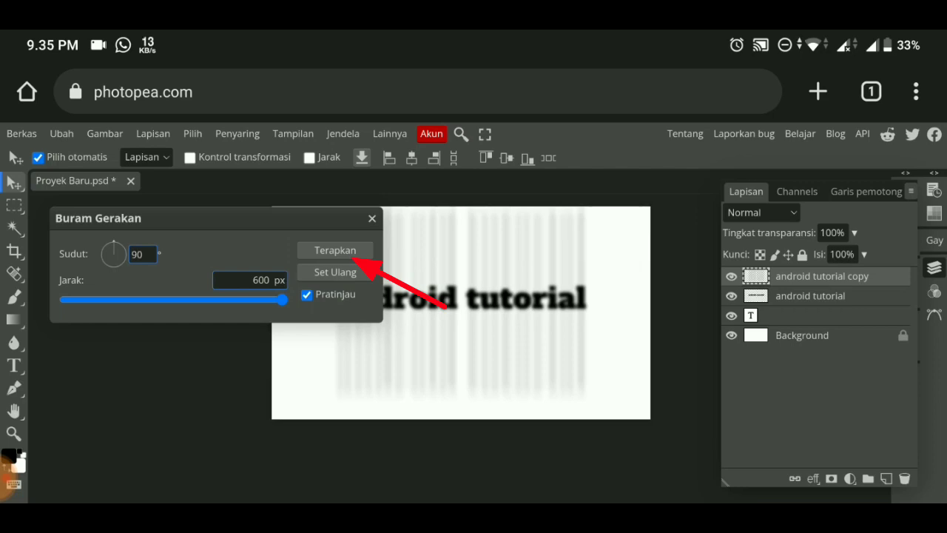
{"action": "left_click", "coordinate": [336, 250]}
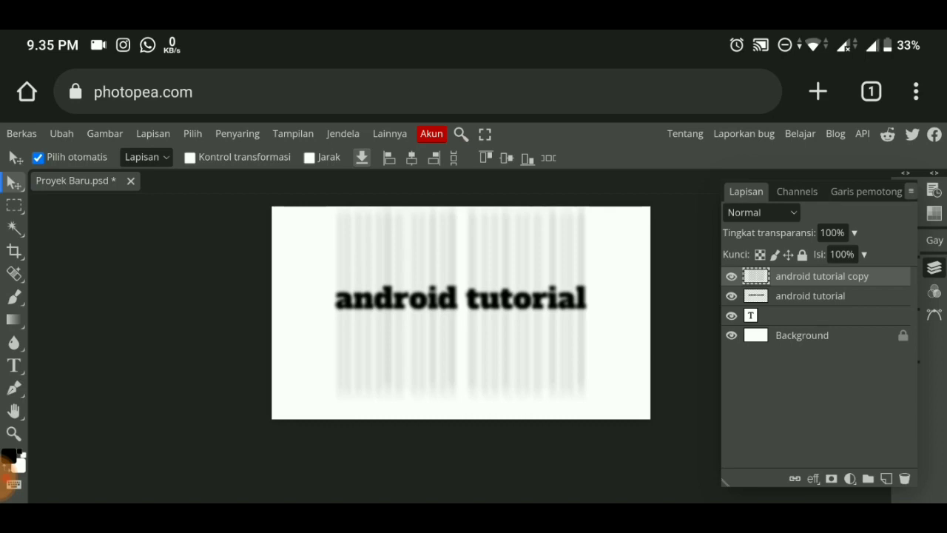
Duplicate the blurred layer repeatedly until 'android tutorial copy 20' exists
{"action": "left_click", "coordinate": [731, 276]}
{"action": "left_click", "coordinate": [731, 276]}
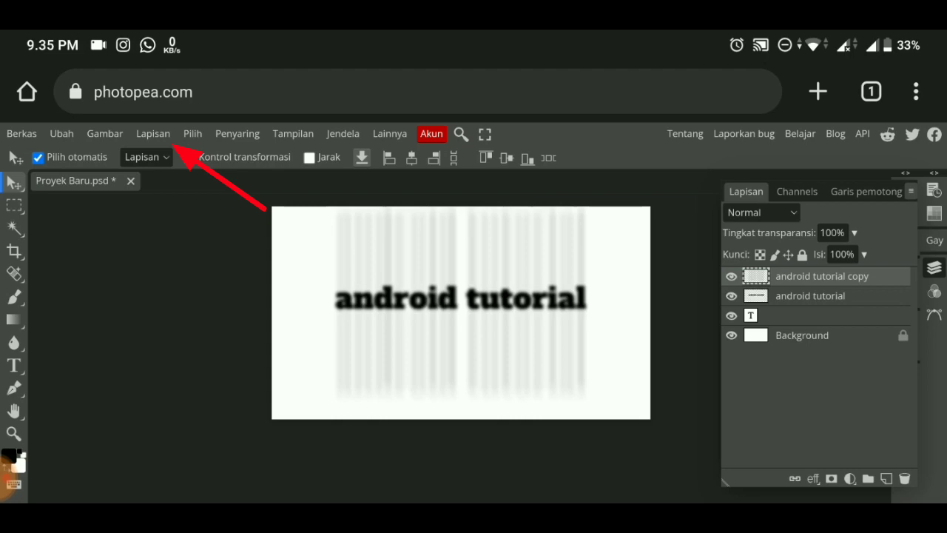
{"action": "left_click", "coordinate": [153, 133]}
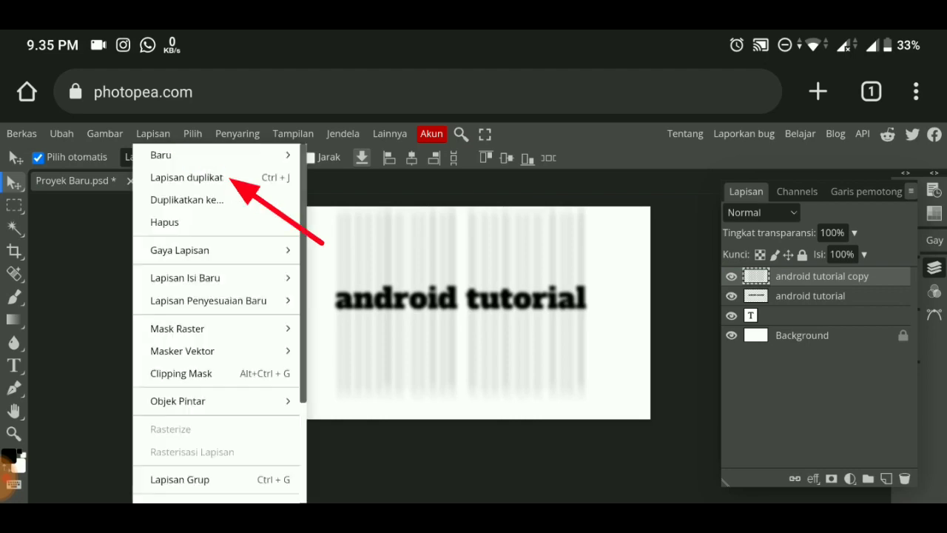
{"action": "left_click", "coordinate": [187, 178]}
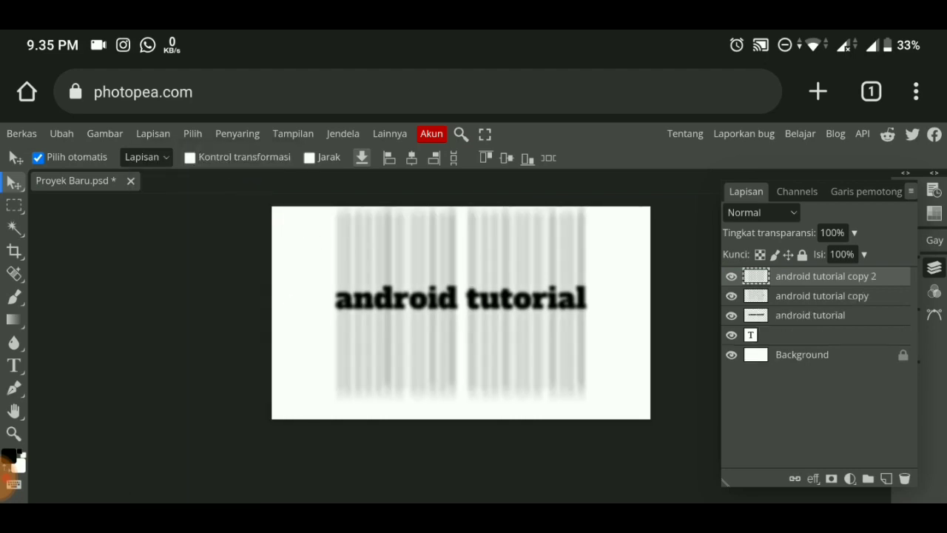
{"action": "left_click", "coordinate": [154, 133]}
{"action": "left_click", "coordinate": [187, 177]}
{"action": "left_click", "coordinate": [153, 133]}
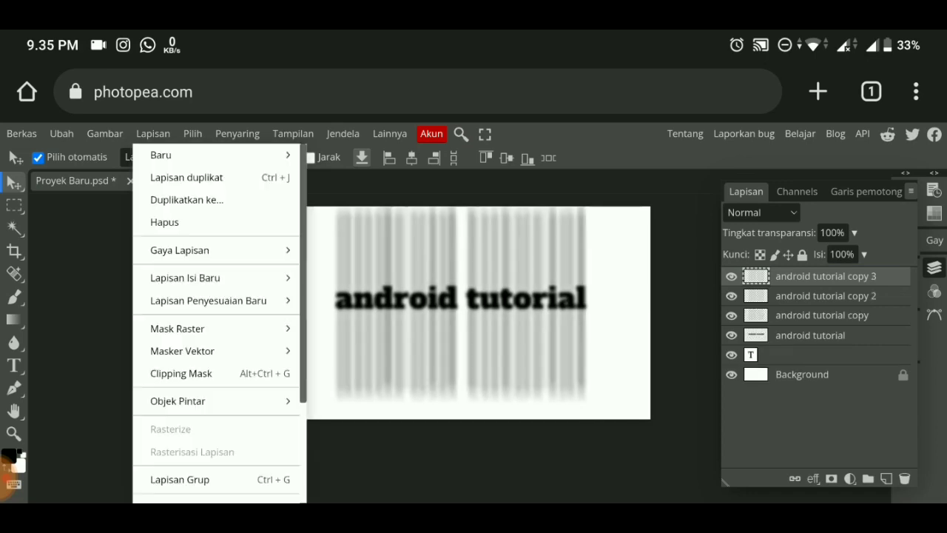
{"action": "left_click", "coordinate": [187, 178]}
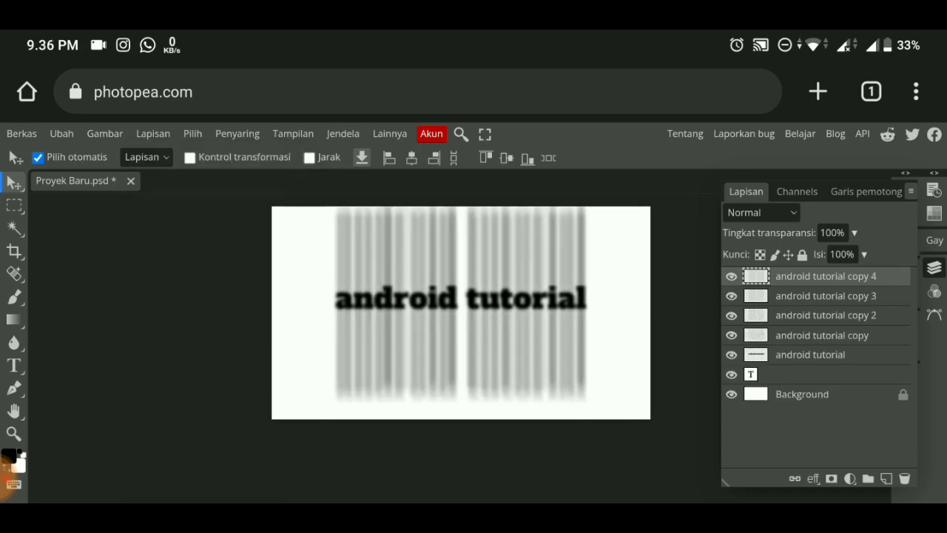
{"action": "left_click", "coordinate": [154, 133]}
{"action": "left_click", "coordinate": [186, 177]}
{"action": "left_click", "coordinate": [153, 133]}
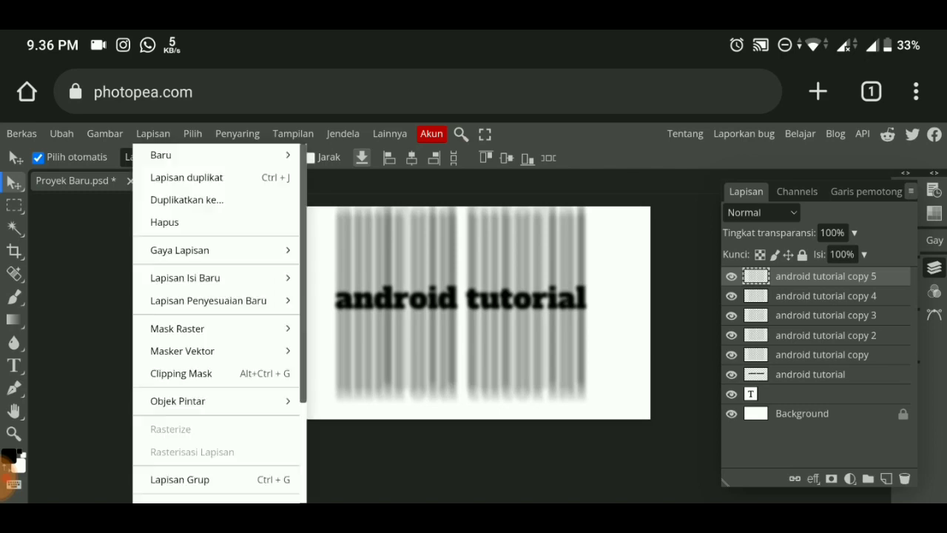
{"action": "left_click", "coordinate": [187, 178]}
{"action": "left_click", "coordinate": [153, 133]}
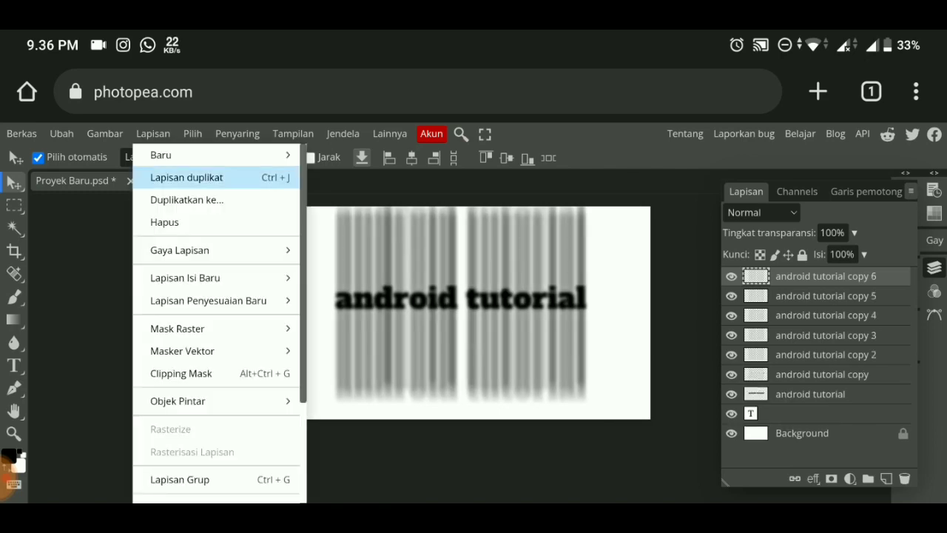
{"action": "left_click", "coordinate": [186, 178]}
{"action": "left_click", "coordinate": [153, 133]}
{"action": "left_click", "coordinate": [186, 178]}
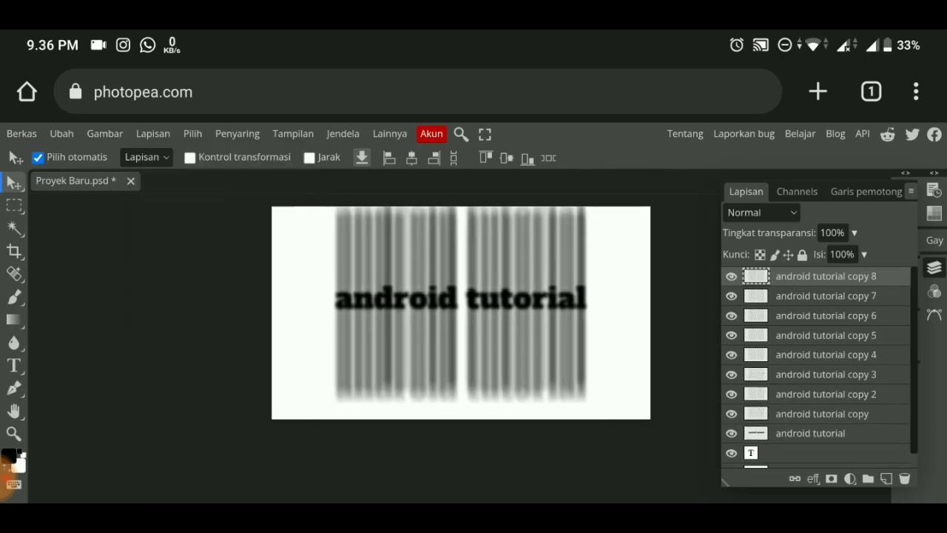
{"action": "left_click", "coordinate": [153, 133]}
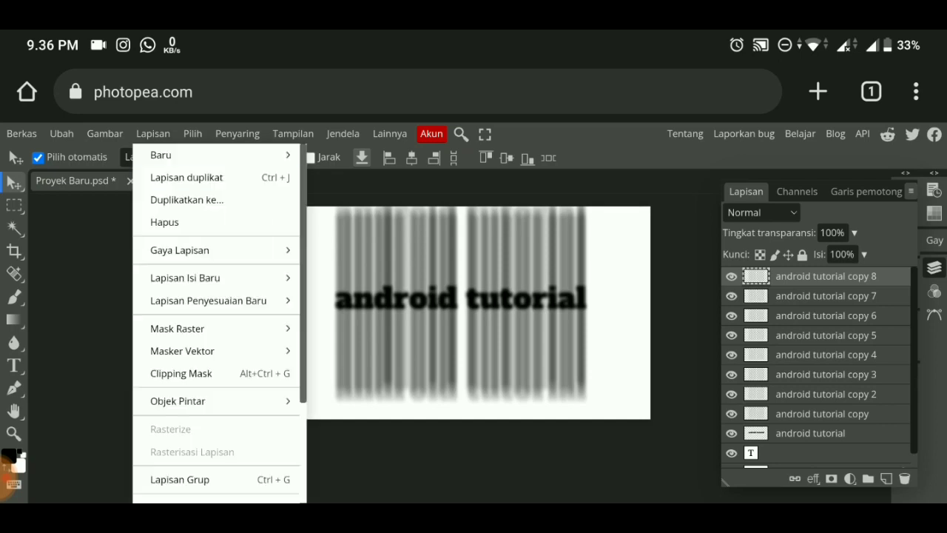
{"action": "left_click", "coordinate": [186, 178]}
{"action": "left_click", "coordinate": [153, 133]}
{"action": "left_click", "coordinate": [187, 178]}
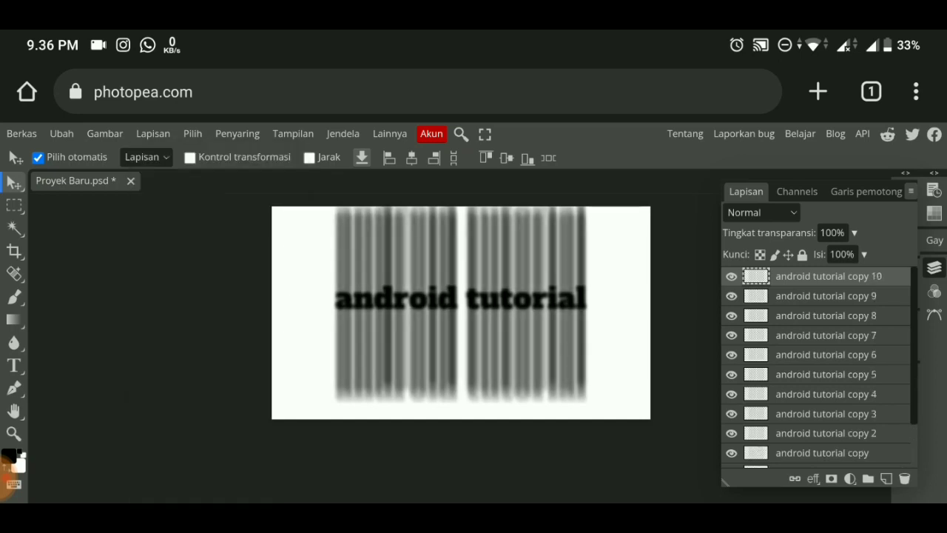
{"action": "left_click", "coordinate": [153, 134]}
{"action": "left_click", "coordinate": [186, 178]}
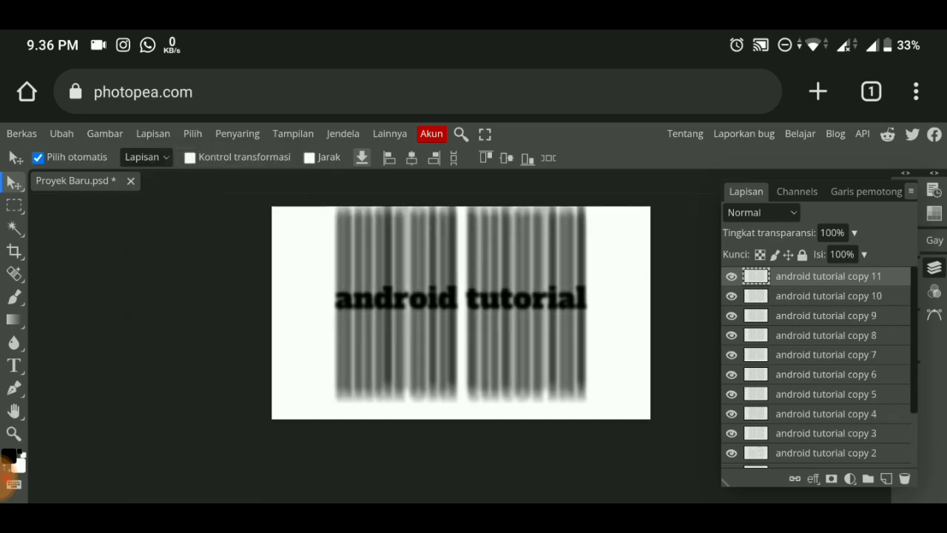
{"action": "left_click", "coordinate": [153, 133]}
{"action": "left_click", "coordinate": [187, 178]}
{"action": "left_click", "coordinate": [154, 133]}
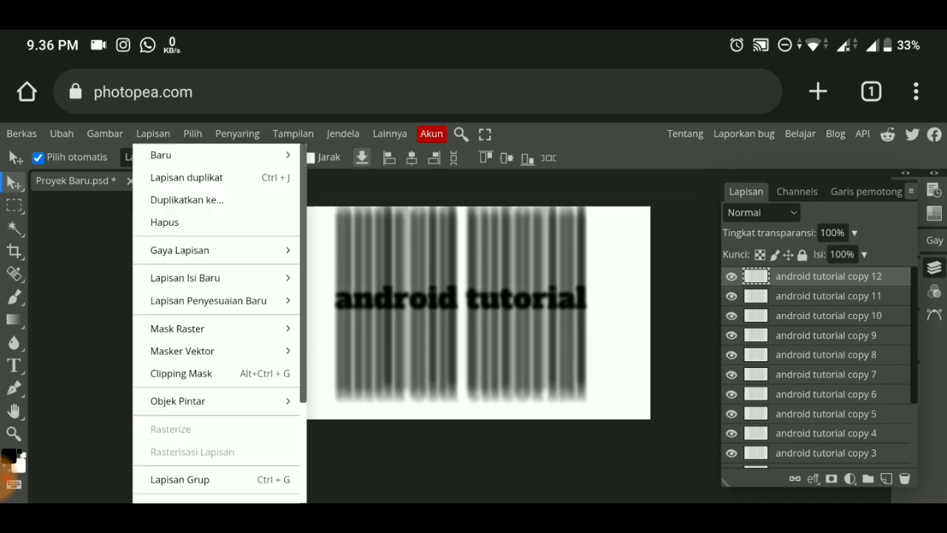
{"action": "left_click", "coordinate": [187, 200]}
{"action": "left_click", "coordinate": [348, 243]}
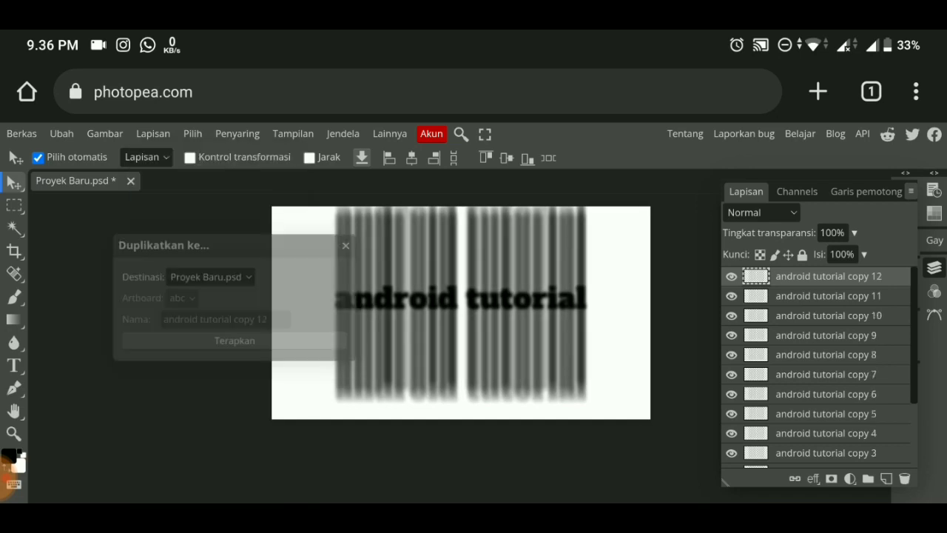
{"action": "left_click", "coordinate": [153, 134]}
{"action": "left_click", "coordinate": [186, 177]}
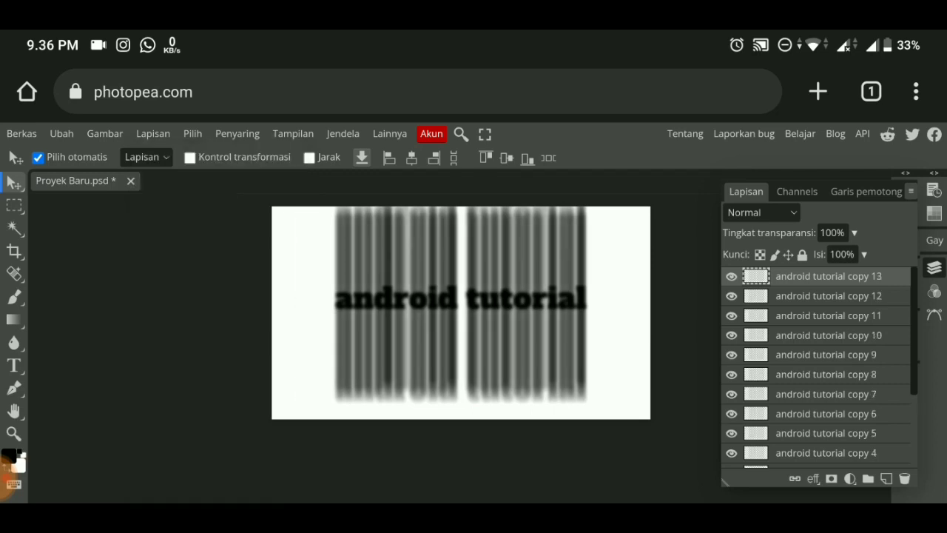
{"action": "left_click", "coordinate": [153, 134]}
{"action": "left_click", "coordinate": [187, 178]}
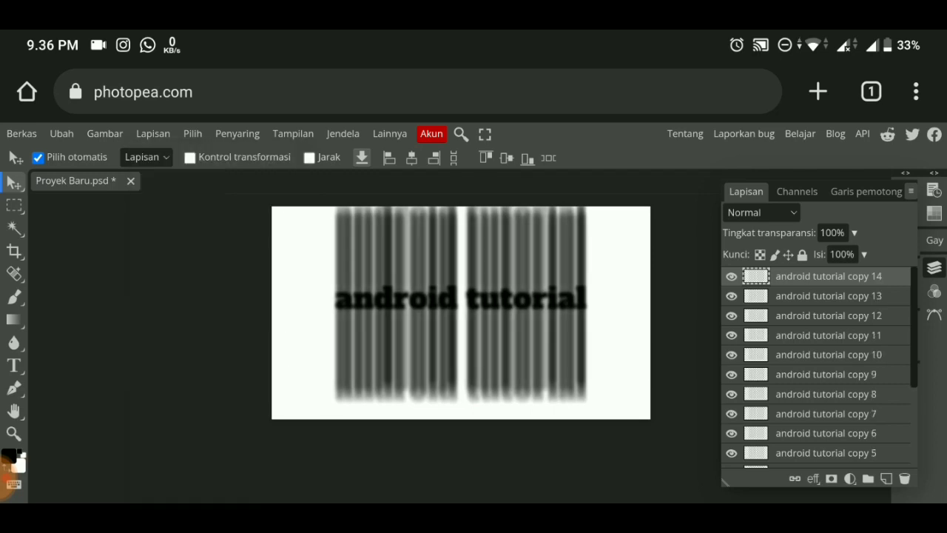
{"action": "left_click", "coordinate": [153, 133]}
{"action": "left_click", "coordinate": [187, 178]}
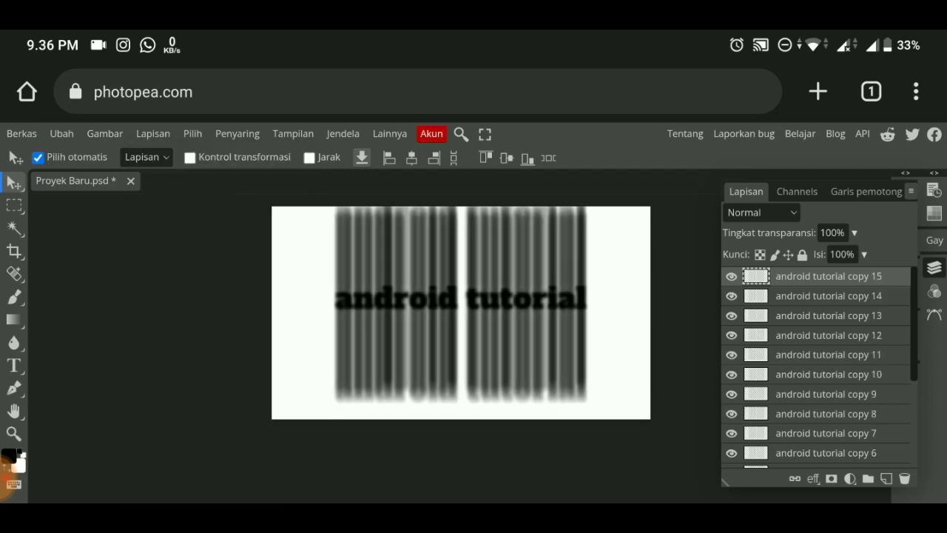
{"action": "left_click", "coordinate": [153, 133]}
{"action": "left_click", "coordinate": [187, 178]}
{"action": "left_click", "coordinate": [153, 134]}
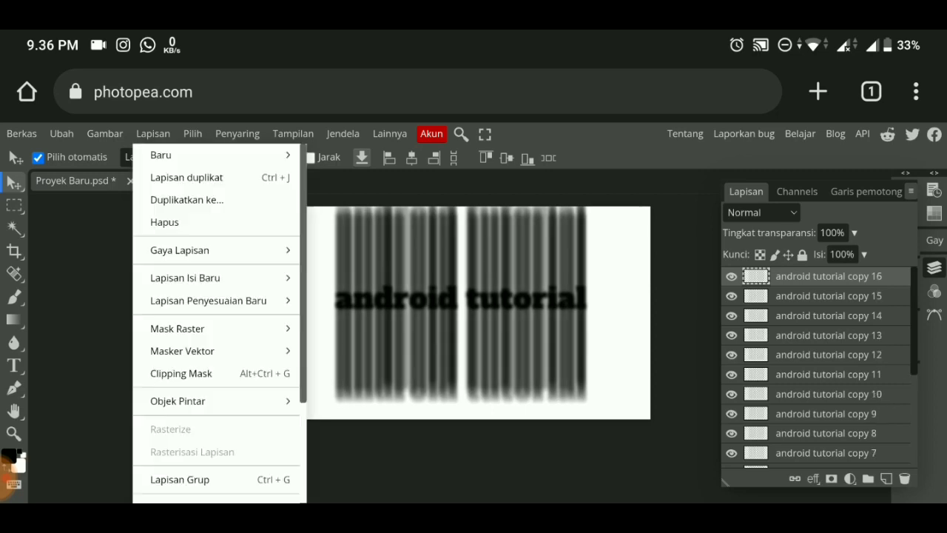
{"action": "left_click", "coordinate": [187, 178]}
{"action": "left_click", "coordinate": [154, 133]}
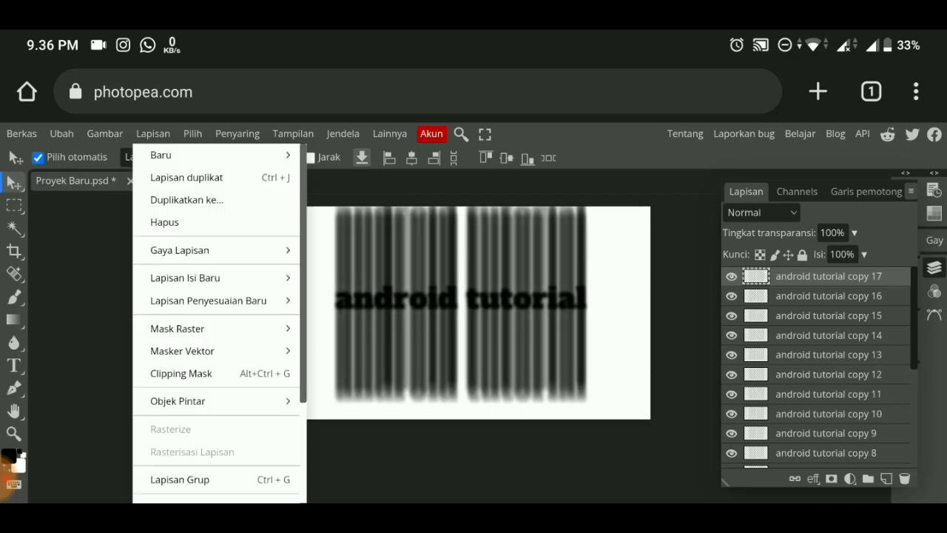
{"action": "left_click", "coordinate": [187, 177]}
{"action": "left_click", "coordinate": [153, 134]}
{"action": "left_click", "coordinate": [187, 177]}
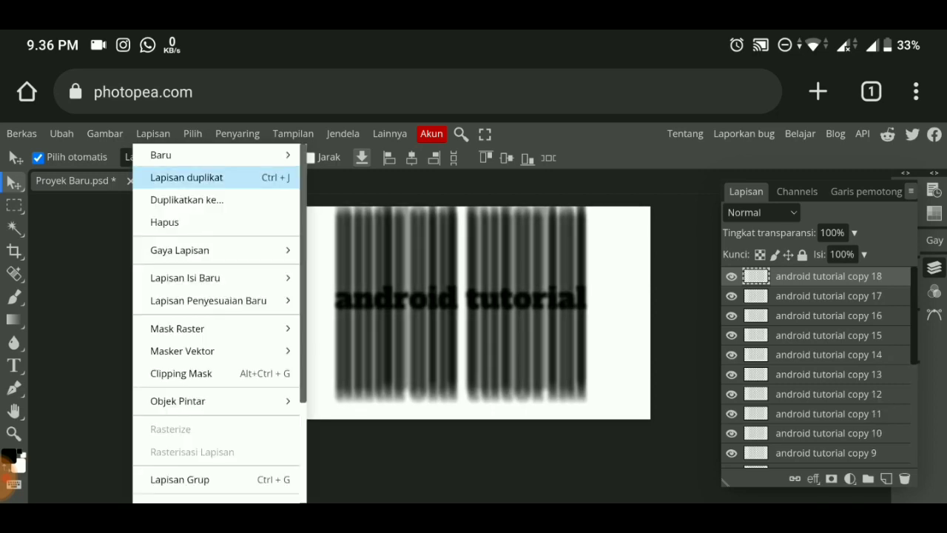
{"action": "left_click", "coordinate": [146, 157]}
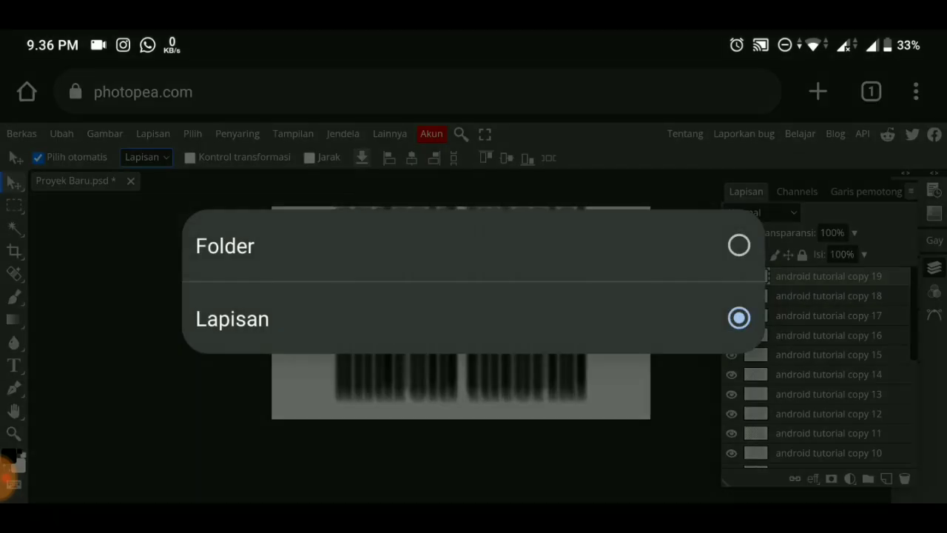
{"action": "left_click", "coordinate": [232, 317]}
{"action": "left_click", "coordinate": [153, 133]}
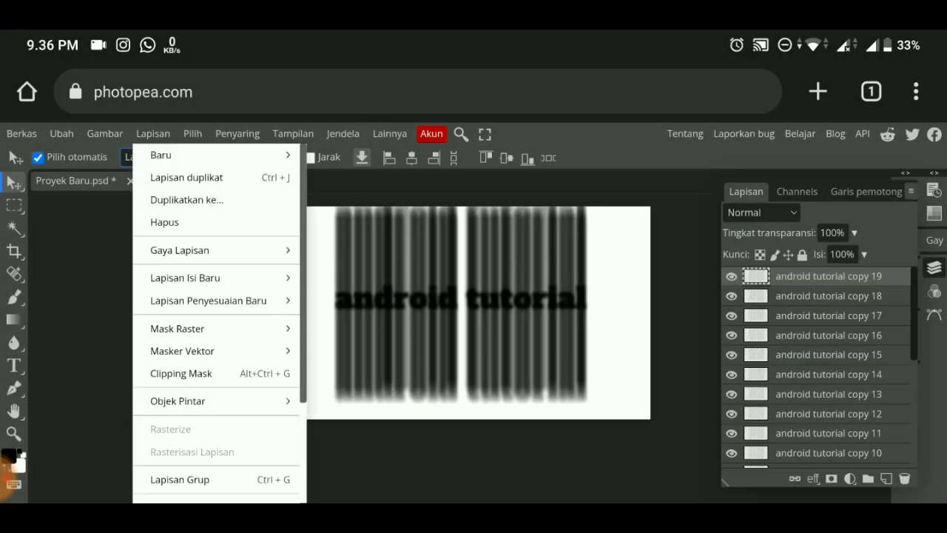
{"action": "left_click", "coordinate": [187, 178]}
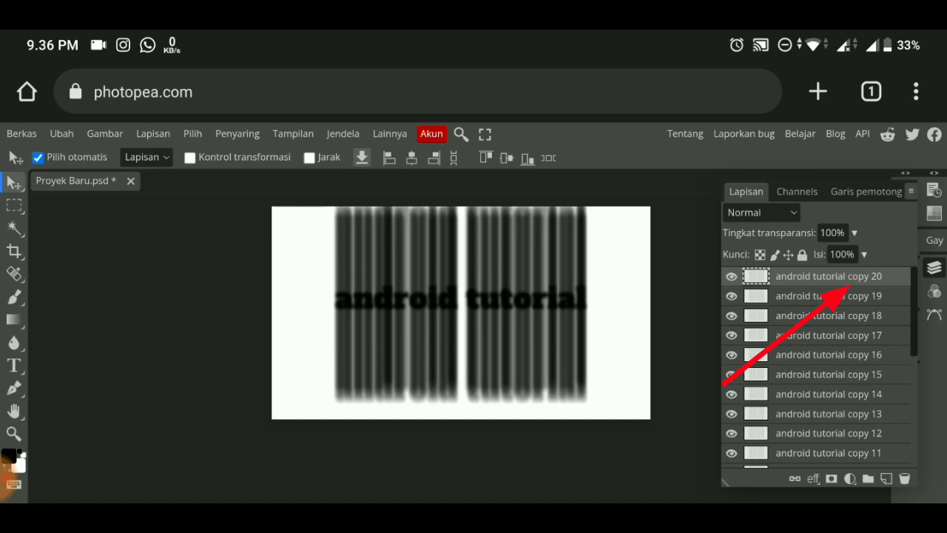
Hide the original 'android tutorial' layer and delete the stray empty text layer
{"action": "scroll", "coordinate": [818, 366], "scroll_direction": "down", "scroll_amount": 5}
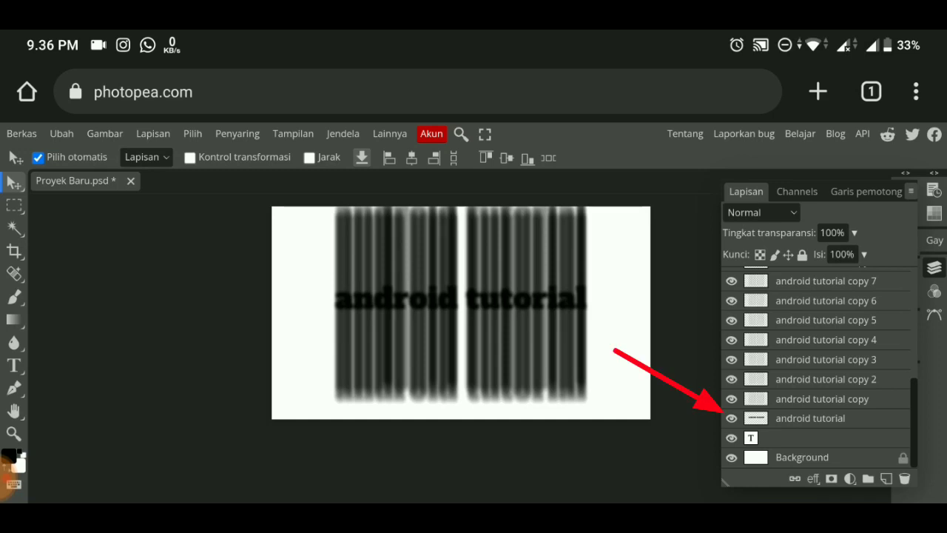
{"action": "left_click", "coordinate": [731, 418]}
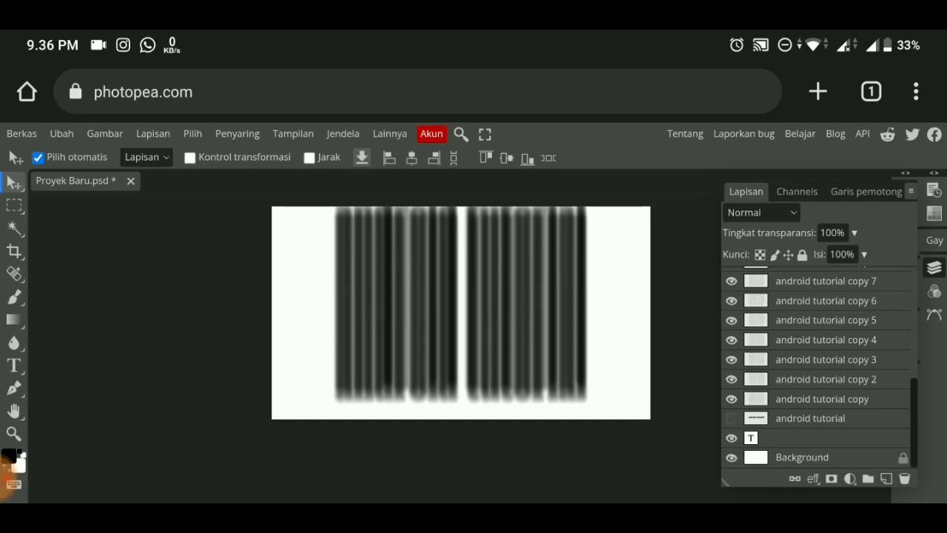
{"action": "left_click", "coordinate": [731, 438]}
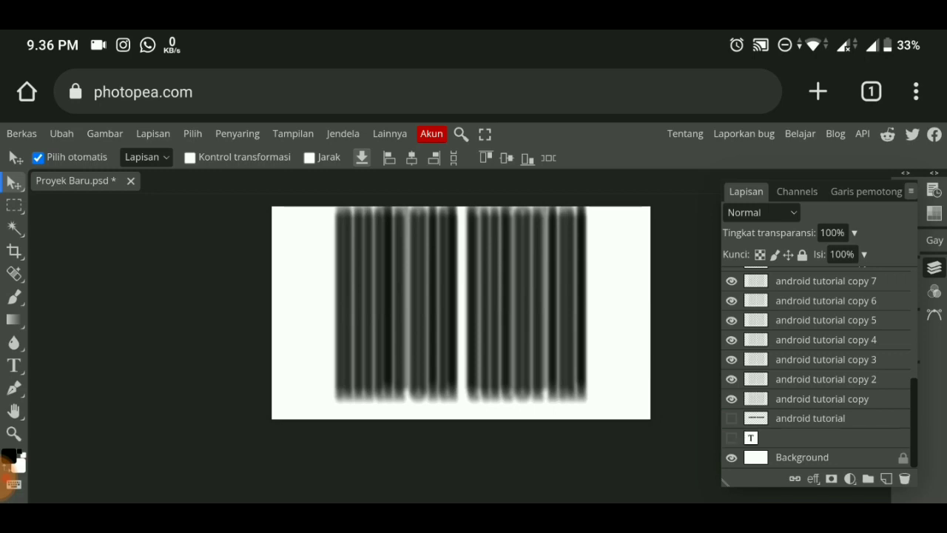
{"action": "left_click", "coordinate": [814, 438]}
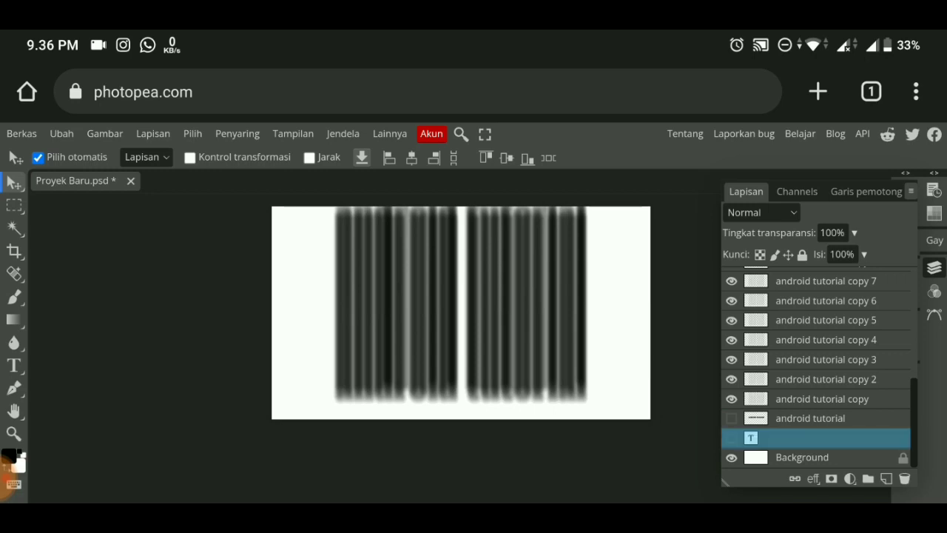
{"action": "key", "text": "Delete"}
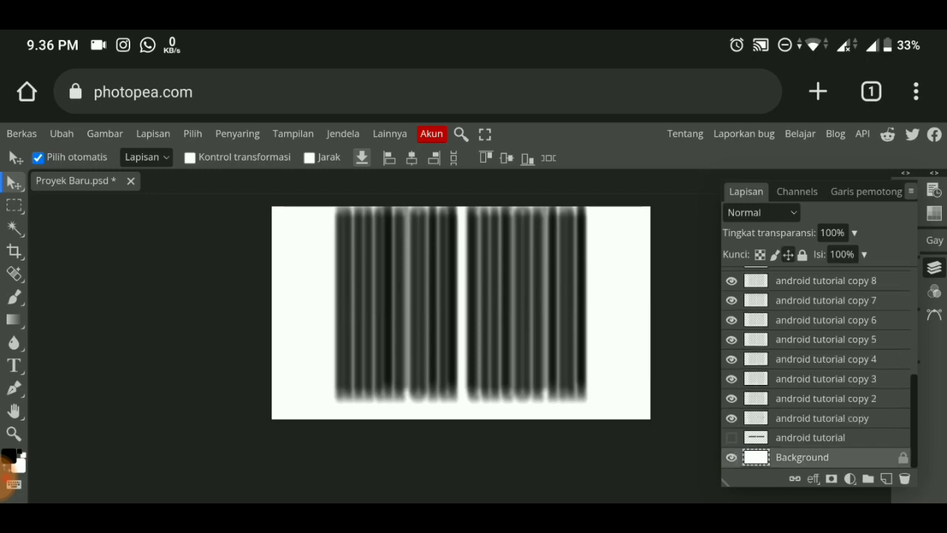
{"action": "left_click", "coordinate": [815, 438]}
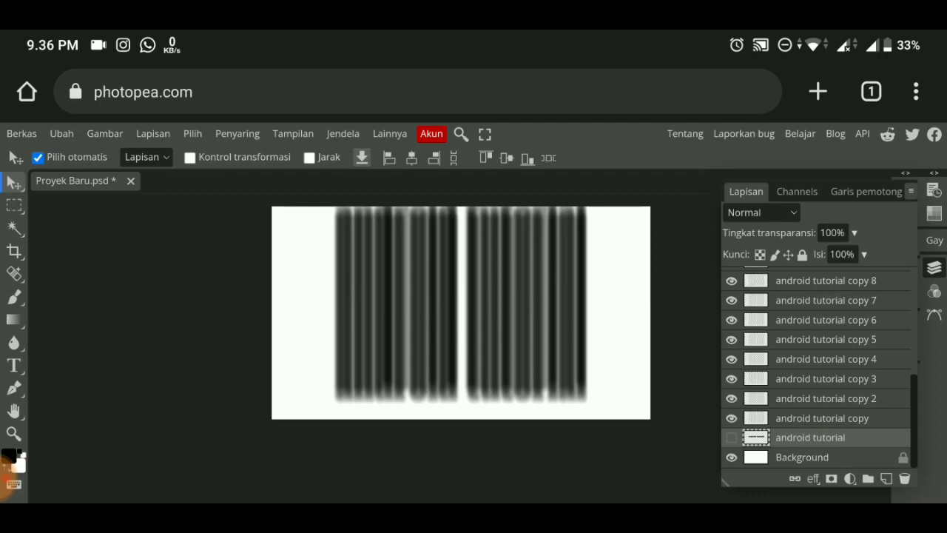
{"action": "left_click", "coordinate": [731, 437]}
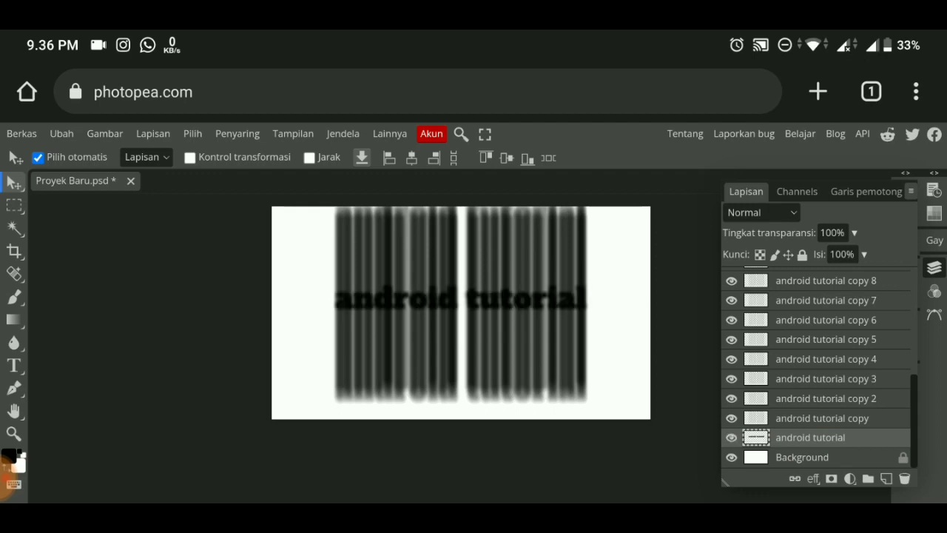
{"action": "left_click", "coordinate": [731, 437]}
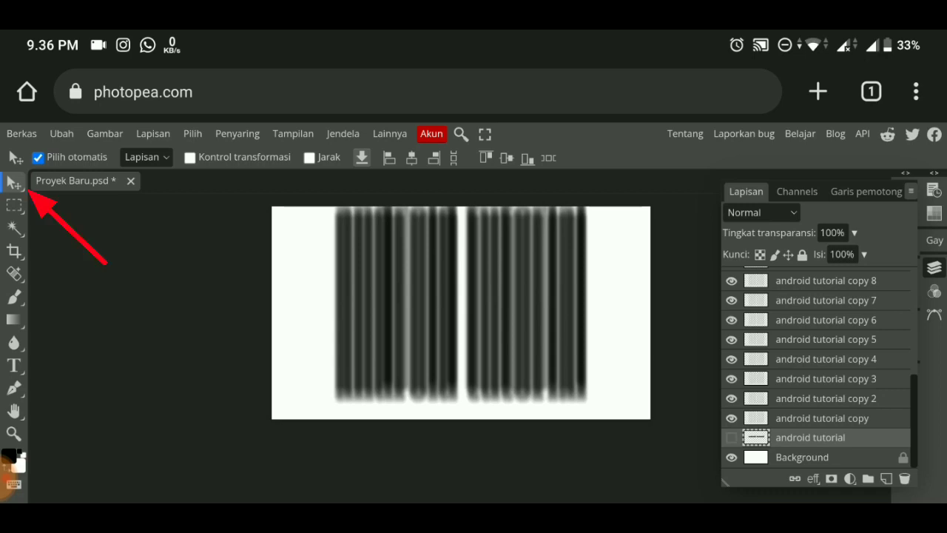
Deselect all layers, then marquee-select every streak copy layer on the canvas
{"action": "key", "text": "ctrl+alt+a"}
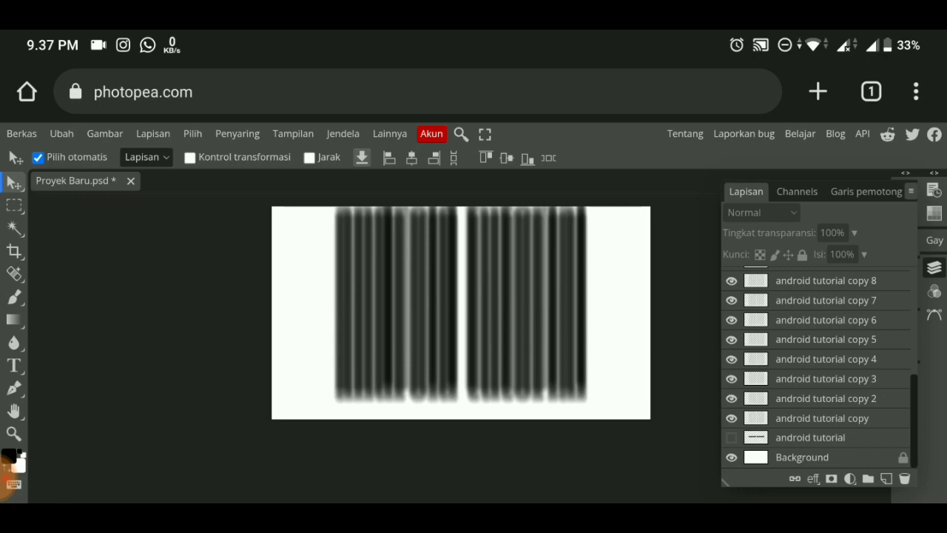
{"action": "left_click_drag", "start_coordinate": [666, 470], "coordinate": [604, 281]}
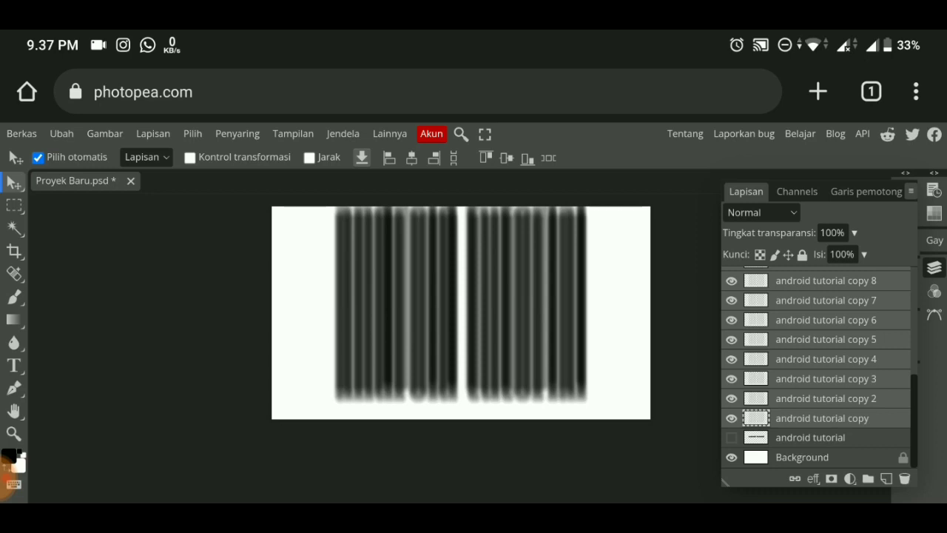
{"action": "left_click_drag", "start_coordinate": [674, 471], "coordinate": [281, 197]}
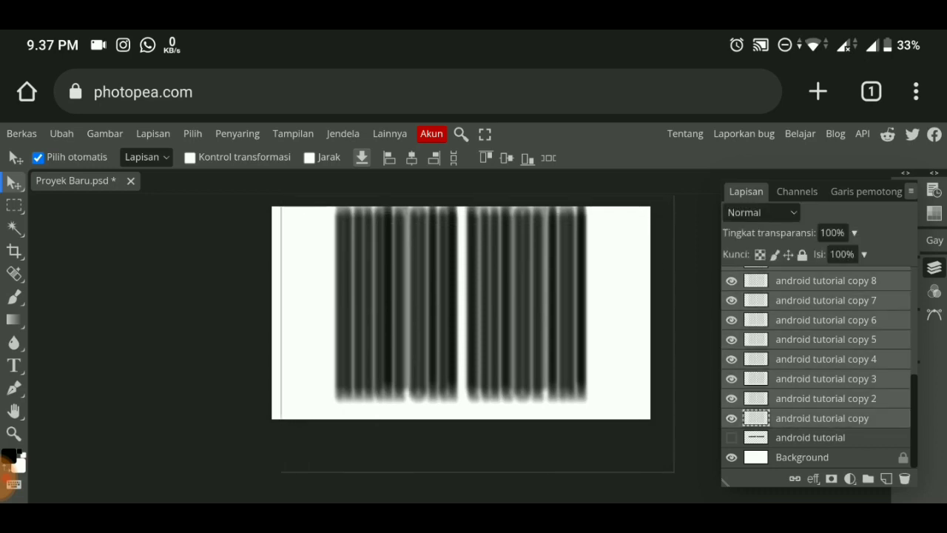
{"action": "left_click_drag", "start_coordinate": [282, 197], "coordinate": [274, 195]}
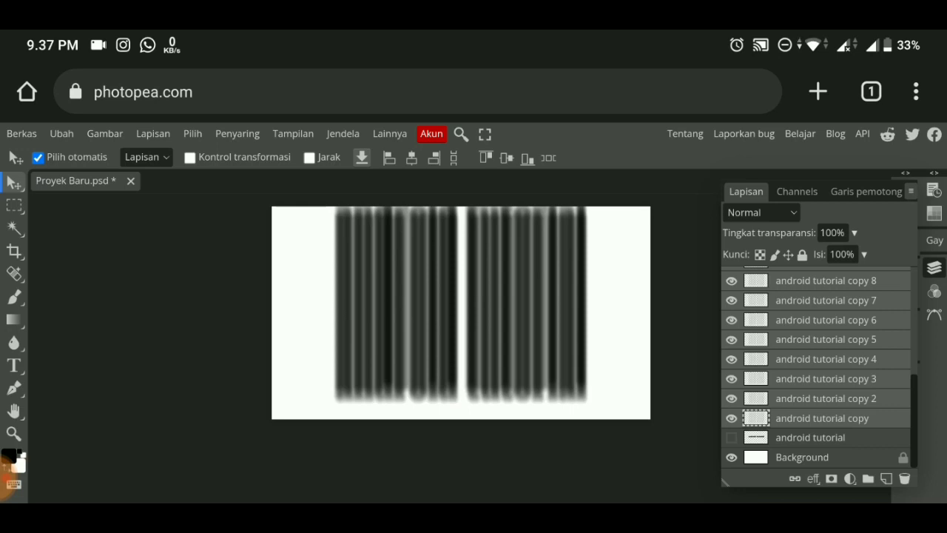
{"action": "scroll", "coordinate": [818, 362], "scroll_direction": "up", "scroll_amount": 5}
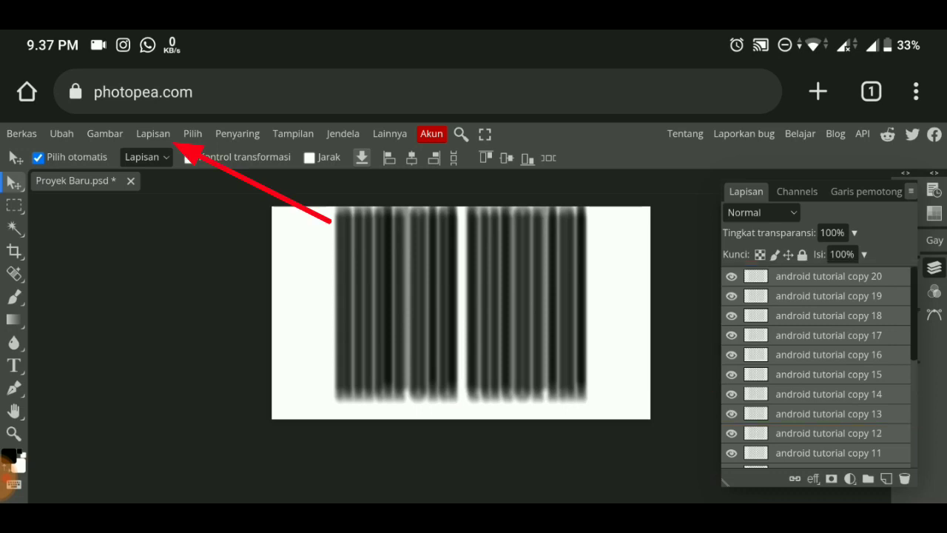
Convert the selected streak copies into a single smart object
{"action": "left_click", "coordinate": [153, 133]}
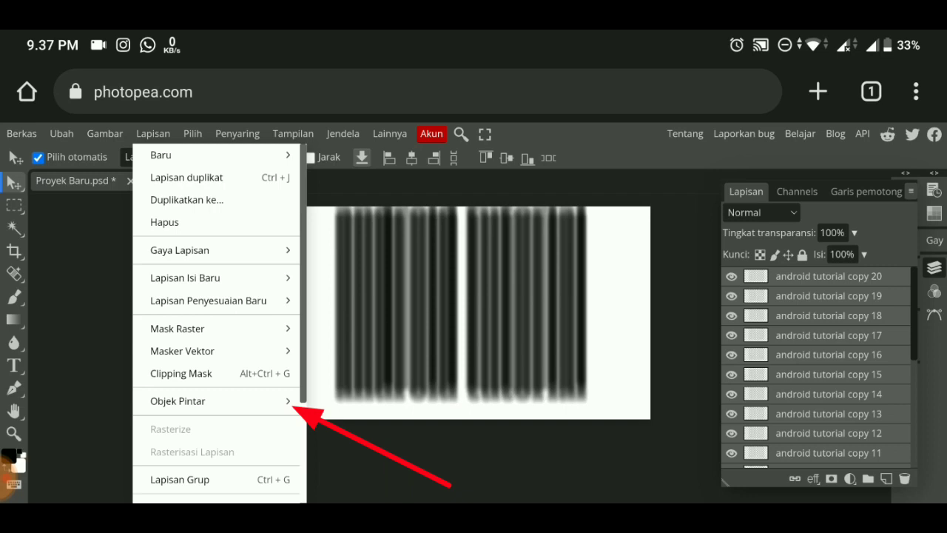
{"action": "left_click", "coordinate": [178, 400]}
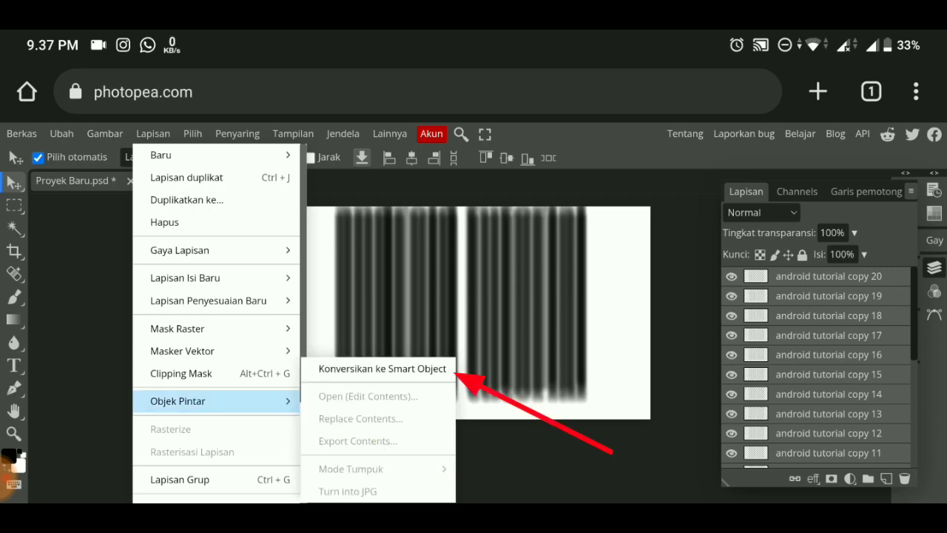
{"action": "left_click", "coordinate": [383, 369]}
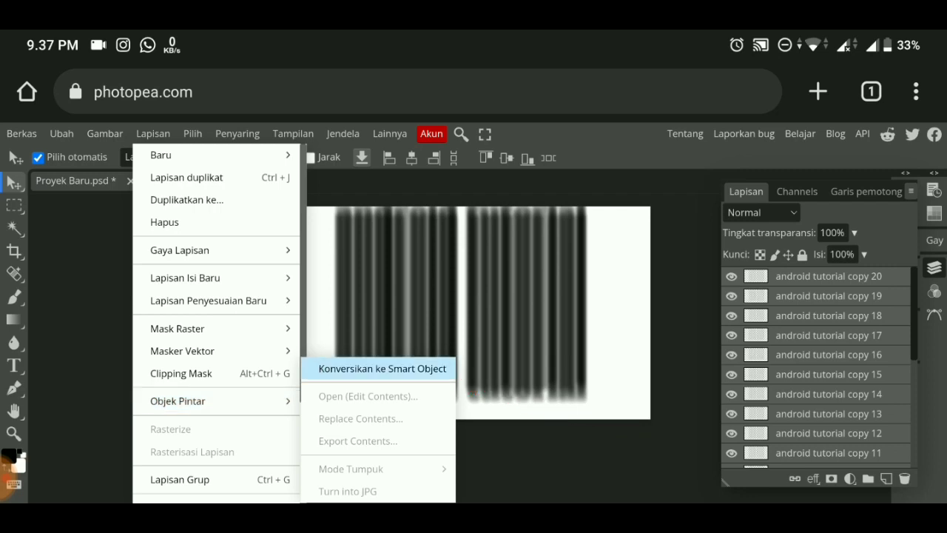
{"action": "left_click", "coordinate": [383, 368]}
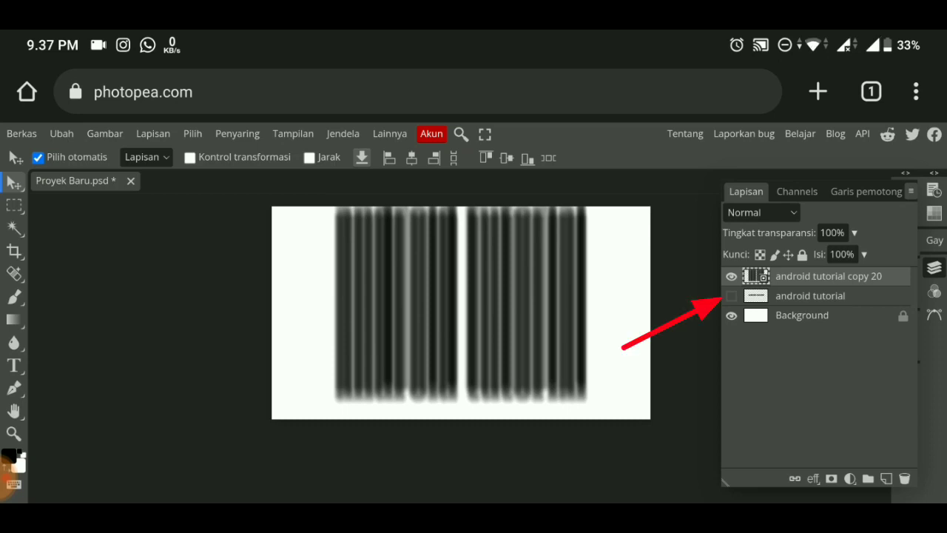
Show the original 'android tutorial' layer and stack it above the copy 20 streaks
{"action": "left_click", "coordinate": [731, 296]}
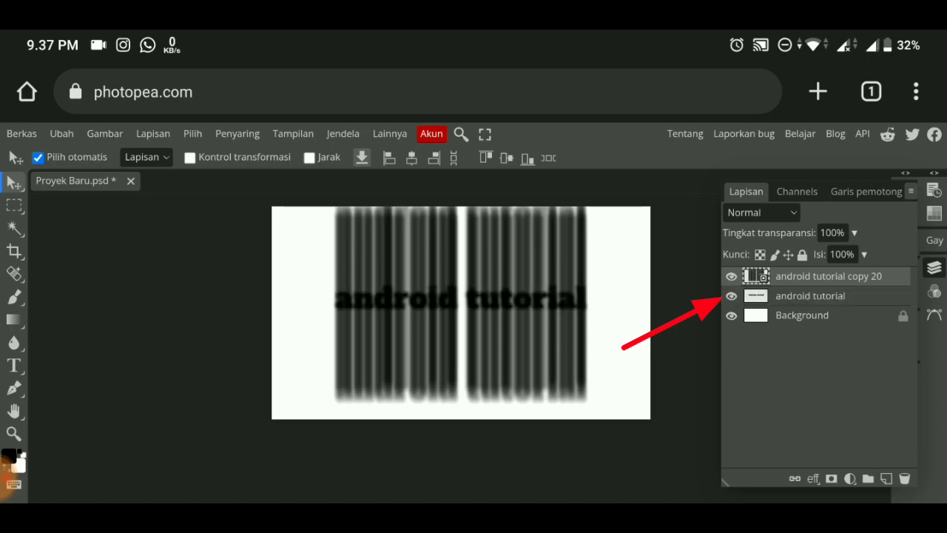
{"action": "left_click", "coordinate": [810, 296]}
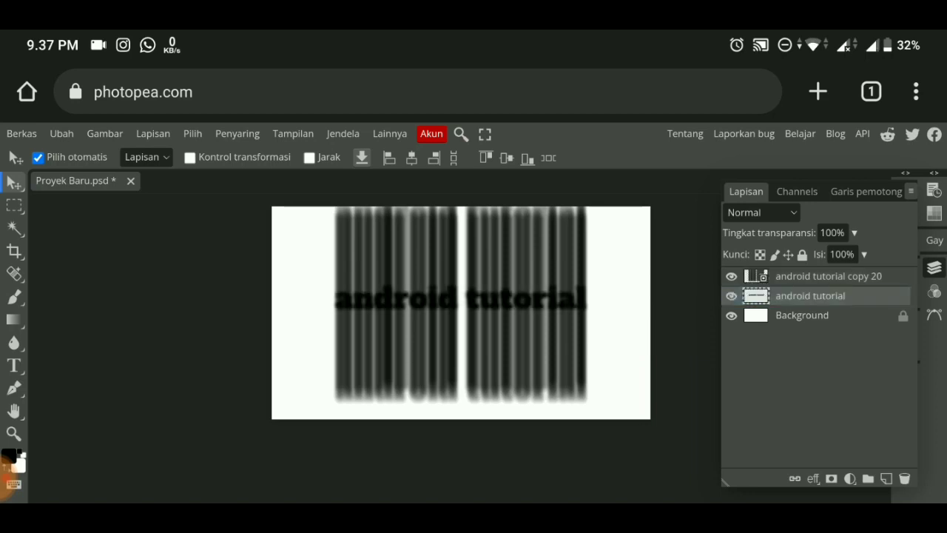
{"action": "left_click_drag", "start_coordinate": [810, 296], "coordinate": [821, 266]}
{"action": "mouse_move", "coordinate": [811, 296]}
{"action": "left_mouse_down"}
{"action": "mouse_move", "coordinate": [814, 263]}
{"action": "mouse_move", "coordinate": [822, 303]}
{"action": "left_mouse_up"}
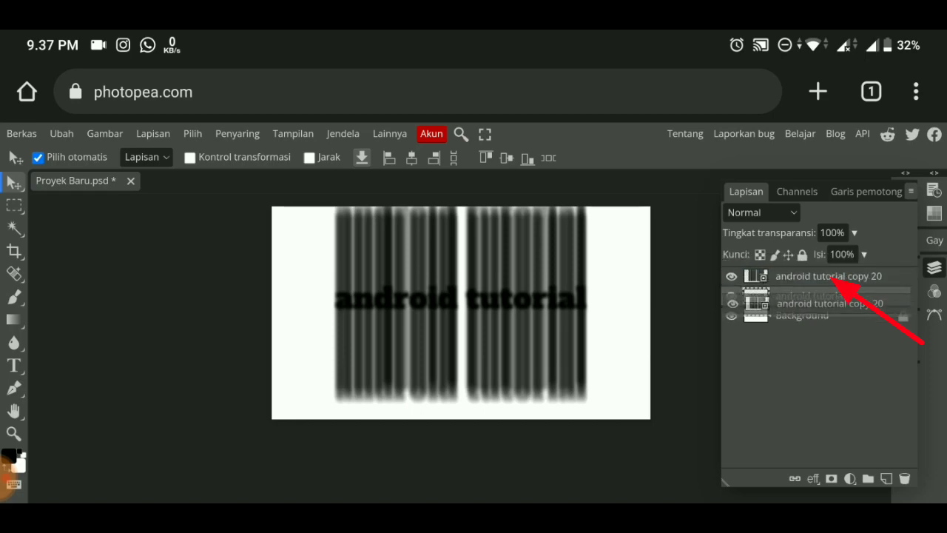
{"action": "left_click_drag", "start_coordinate": [822, 302], "coordinate": [822, 303]}
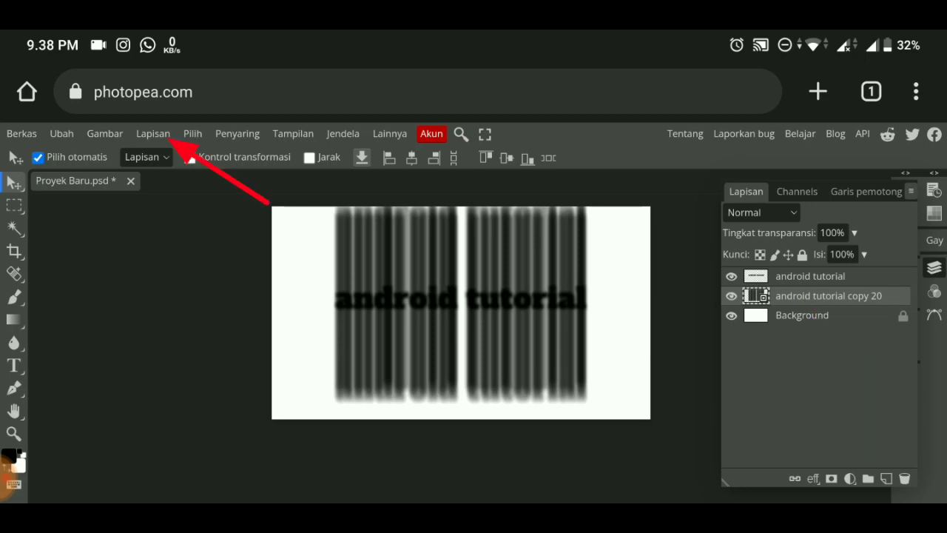
Rasterize the 'android tutorial copy 20' smart object into a pixel layer
{"action": "left_click", "coordinate": [153, 133]}
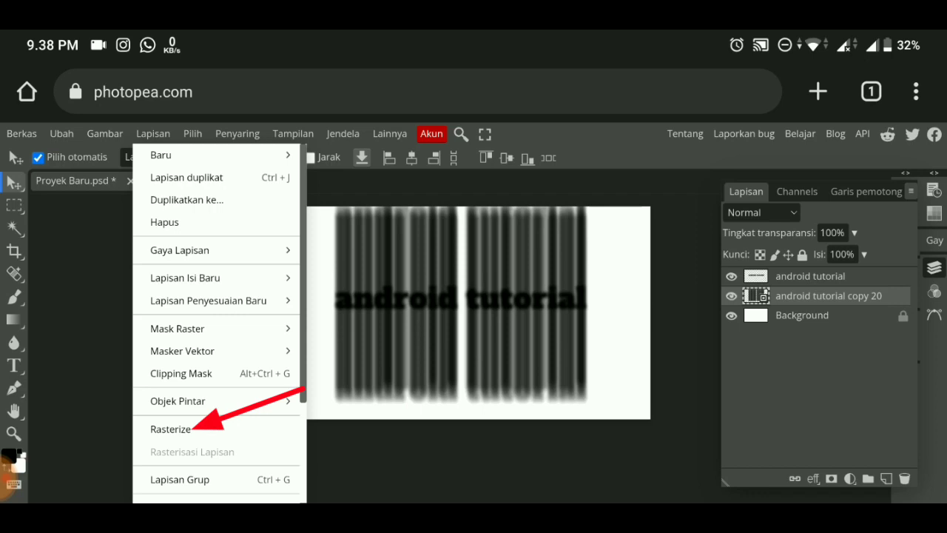
{"action": "left_click", "coordinate": [171, 430]}
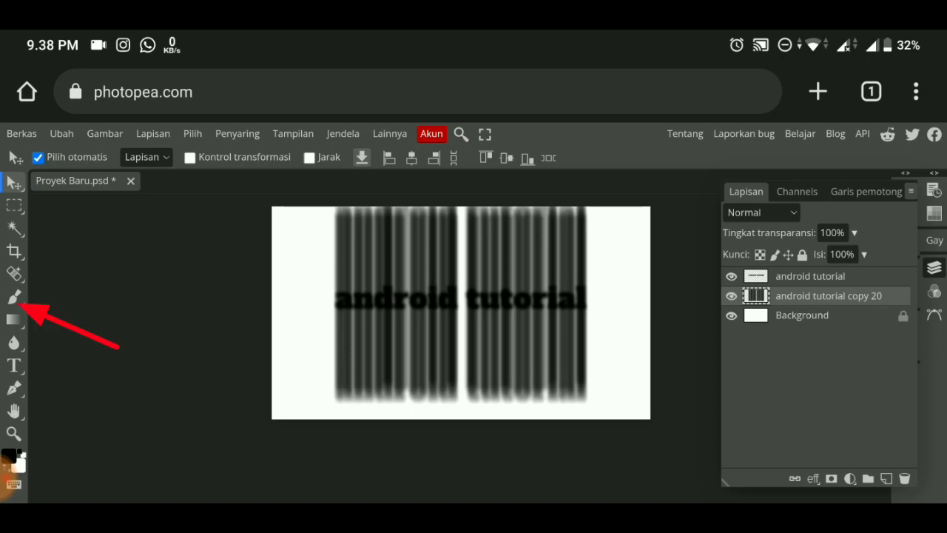
{"action": "right_click", "coordinate": [14, 297]}
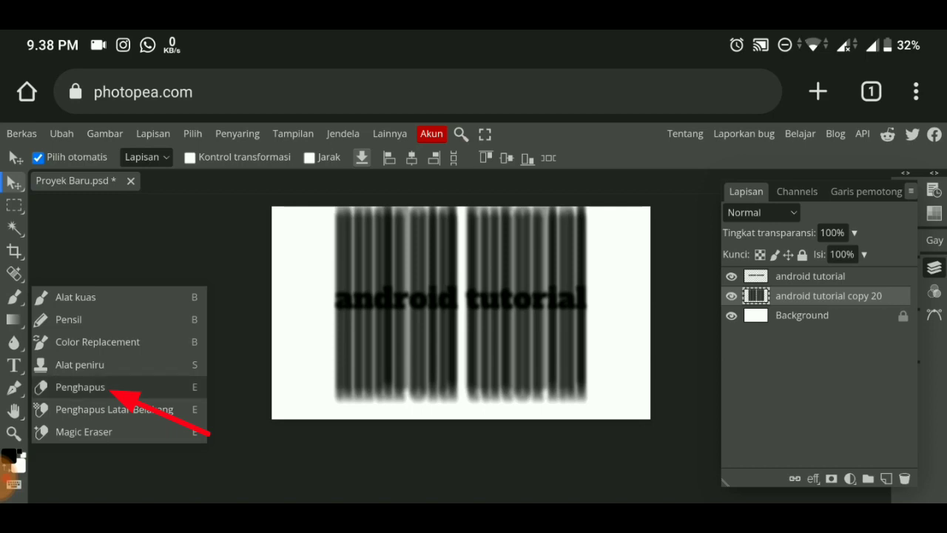
Erase the streaks above the text using a 59 px eraser at 42% hardness
{"action": "left_click", "coordinate": [80, 387]}
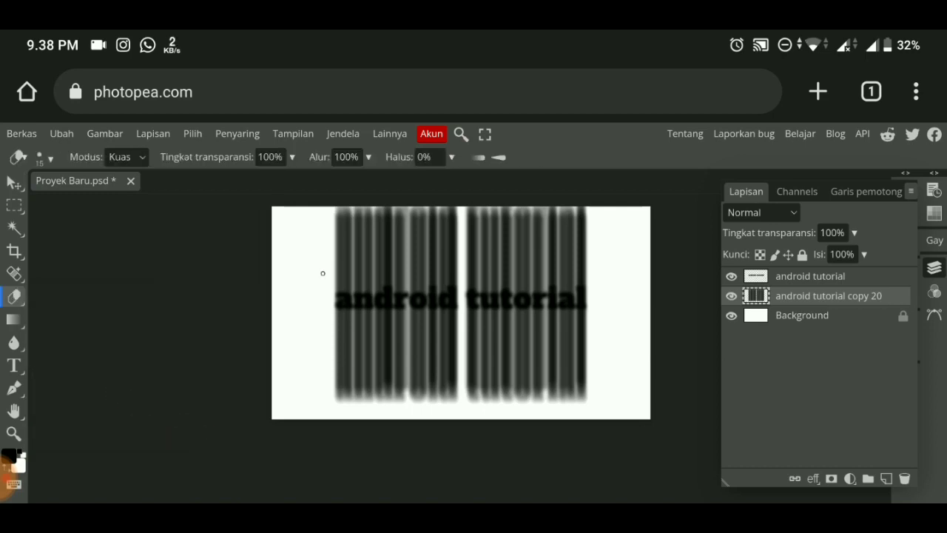
{"action": "scroll", "coordinate": [459, 296], "scroll_direction": "up", "scroll_amount": 3}
{"action": "scroll", "coordinate": [195, 318], "scroll_direction": "down", "scroll_amount": 1}
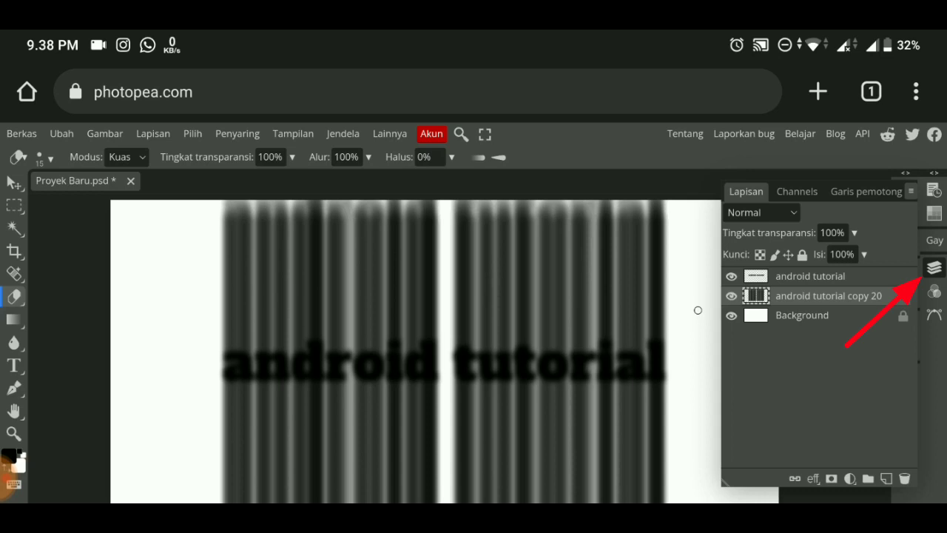
{"action": "left_click", "coordinate": [935, 268]}
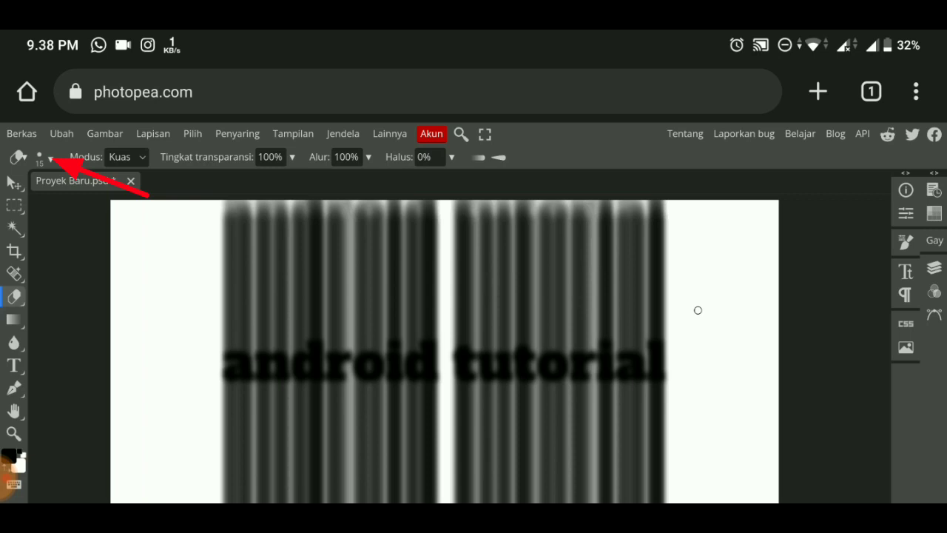
{"action": "left_click", "coordinate": [44, 157]}
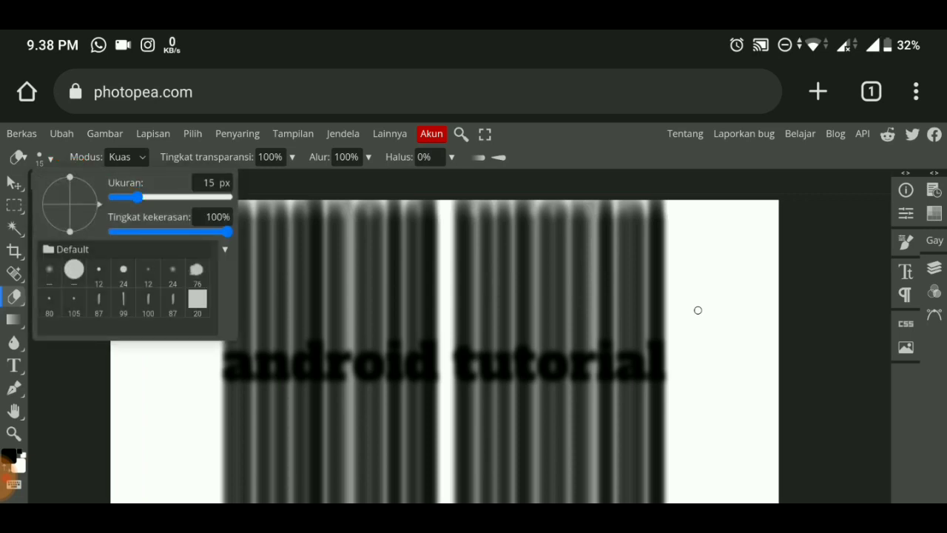
{"action": "left_click_drag", "start_coordinate": [137, 197], "coordinate": [152, 197]}
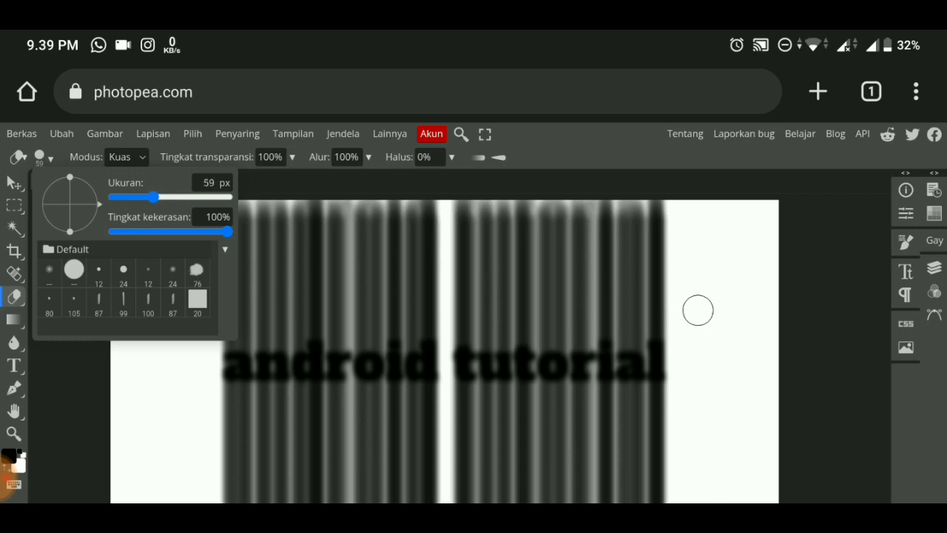
{"action": "left_click_drag", "start_coordinate": [230, 232], "coordinate": [161, 231]}
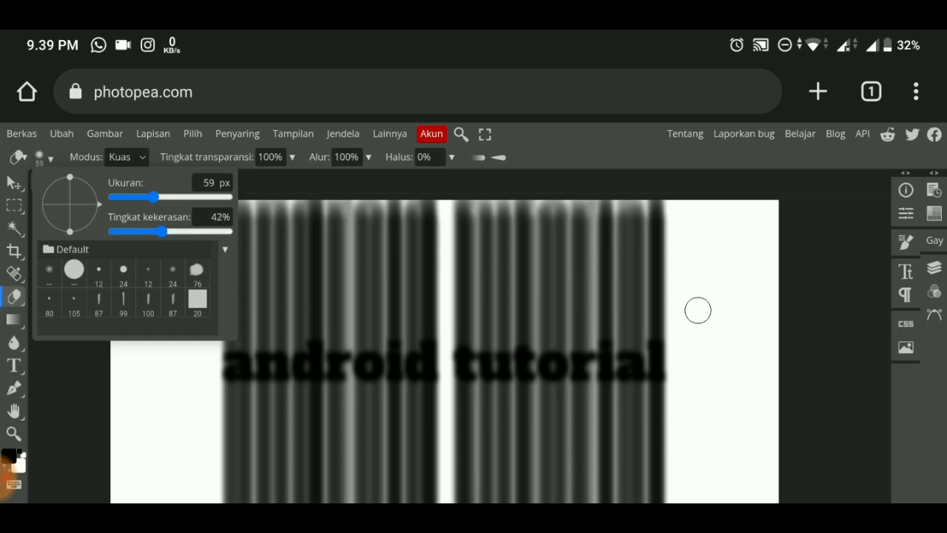
{"action": "mouse_move", "coordinate": [698, 311]}
{"action": "left_mouse_down"}
{"action": "mouse_move", "coordinate": [696, 237]}
{"action": "mouse_move", "coordinate": [333, 244]}
{"action": "mouse_move", "coordinate": [359, 220]}
{"action": "mouse_move", "coordinate": [724, 220]}
{"action": "mouse_move", "coordinate": [217, 225]}
{"action": "mouse_move", "coordinate": [195, 215]}
{"action": "mouse_move", "coordinate": [209, 281]}
{"action": "mouse_move", "coordinate": [532, 276]}
{"action": "mouse_move", "coordinate": [680, 258]}
{"action": "mouse_move", "coordinate": [264, 314]}
{"action": "mouse_move", "coordinate": [409, 292]}
{"action": "mouse_move", "coordinate": [391, 302]}
{"action": "mouse_move", "coordinate": [232, 313]}
{"action": "mouse_move", "coordinate": [666, 309]}
{"action": "mouse_move", "coordinate": [333, 319]}
{"action": "mouse_move", "coordinate": [685, 317]}
{"action": "mouse_move", "coordinate": [299, 329]}
{"action": "mouse_move", "coordinate": [725, 326]}
{"action": "left_mouse_up"}
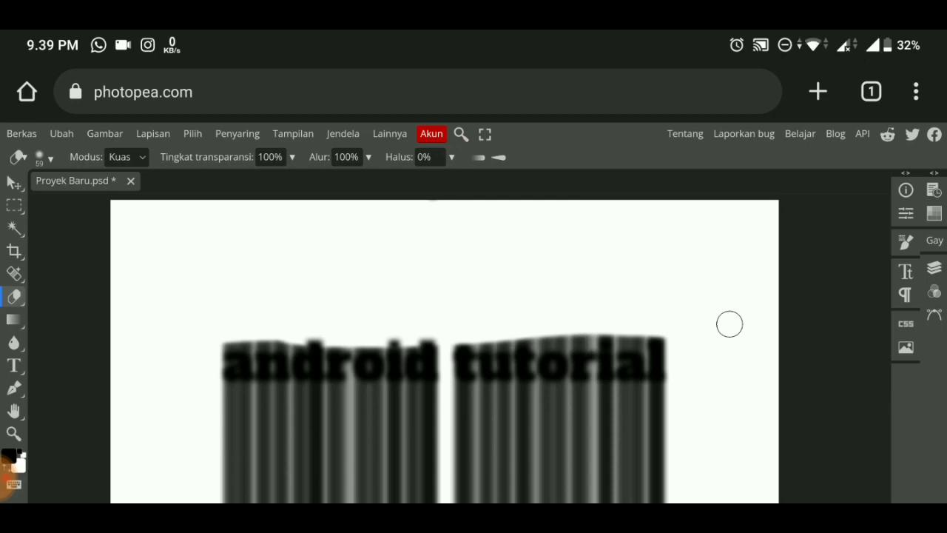
Shrink the eraser to 36 px and lower its hardness further
{"action": "left_click", "coordinate": [44, 157]}
{"action": "left_click_drag", "start_coordinate": [166, 230], "coordinate": [142, 231]}
{"action": "left_click_drag", "start_coordinate": [154, 196], "coordinate": [148, 197]}
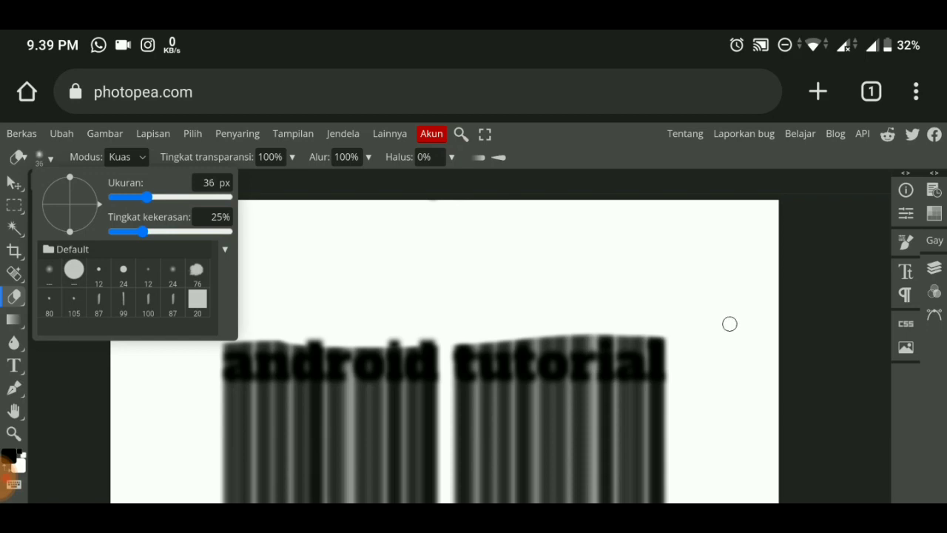
{"action": "left_click", "coordinate": [545, 231]}
{"action": "scroll", "coordinate": [223, 362], "scroll_direction": "up", "scroll_amount": 3}
{"action": "scroll", "coordinate": [222, 363], "scroll_direction": "up", "scroll_amount": 2}
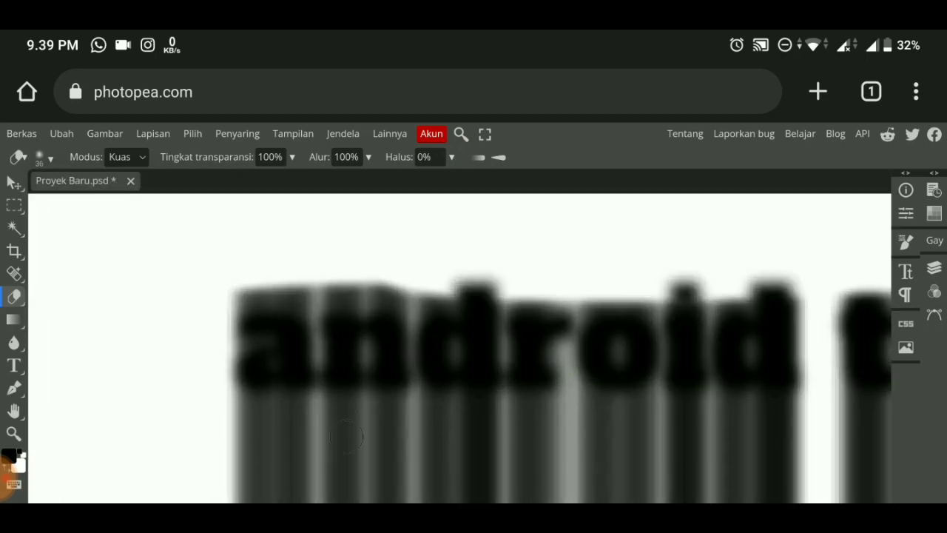
{"action": "scroll", "coordinate": [222, 362], "scroll_direction": "up", "scroll_amount": 3}
Erase the remaining blurred edges above the 'android tutorial' lettering
{"action": "mouse_move", "coordinate": [284, 282]}
{"action": "left_mouse_down"}
{"action": "mouse_move", "coordinate": [587, 264]}
{"action": "mouse_move", "coordinate": [530, 286]}
{"action": "mouse_move", "coordinate": [757, 283]}
{"action": "mouse_move", "coordinate": [668, 298]}
{"action": "mouse_move", "coordinate": [739, 276]}
{"action": "left_mouse_up"}
{"action": "scroll", "coordinate": [739, 277], "scroll_direction": "right", "scroll_amount": 5}
{"action": "scroll", "coordinate": [387, 413], "scroll_direction": "right", "scroll_amount": 1}
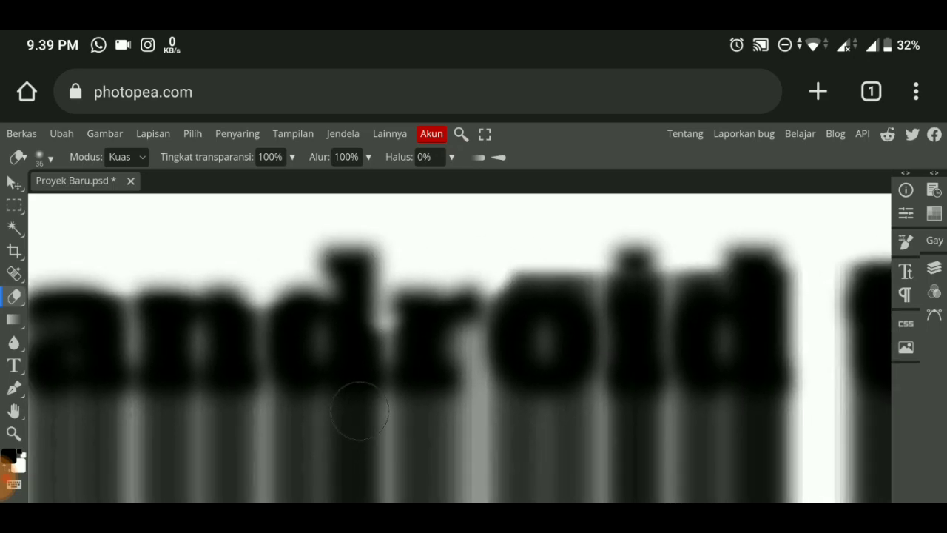
{"action": "mouse_move", "coordinate": [488, 275]}
{"action": "left_mouse_down"}
{"action": "mouse_move", "coordinate": [782, 250]}
{"action": "mouse_move", "coordinate": [641, 428]}
{"action": "left_mouse_up"}
{"action": "scroll", "coordinate": [641, 428], "scroll_direction": "right", "scroll_amount": 5}
{"action": "left_click_drag", "start_coordinate": [392, 285], "coordinate": [844, 229]}
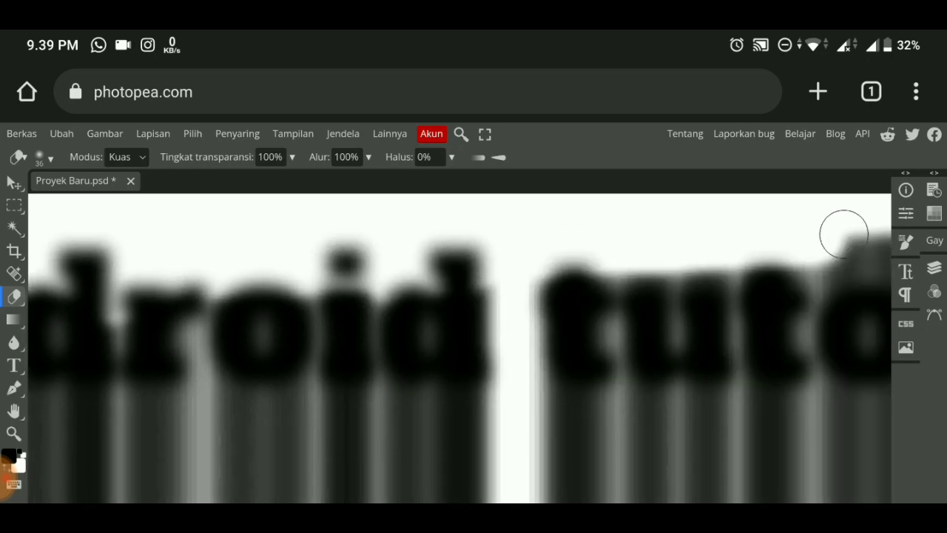
{"action": "scroll", "coordinate": [434, 408], "scroll_direction": "right", "scroll_amount": 3}
{"action": "left_click_drag", "start_coordinate": [370, 266], "coordinate": [748, 239]}
{"action": "scroll", "coordinate": [433, 410], "scroll_direction": "right", "scroll_amount": 3}
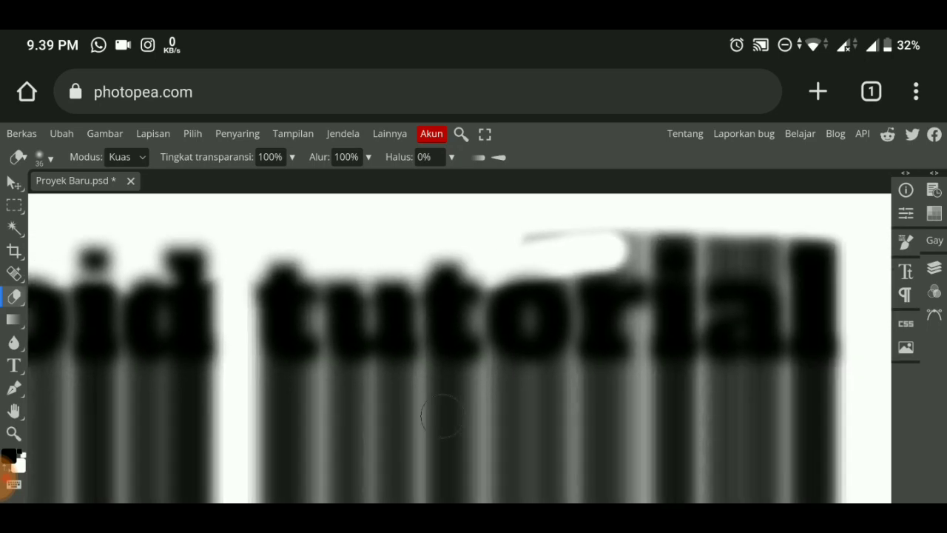
{"action": "scroll", "coordinate": [433, 411], "scroll_direction": "right", "scroll_amount": 3}
{"action": "mouse_move", "coordinate": [385, 252]}
{"action": "left_mouse_down"}
{"action": "mouse_move", "coordinate": [494, 266]}
{"action": "mouse_move", "coordinate": [786, 229]}
{"action": "mouse_move", "coordinate": [854, 260]}
{"action": "mouse_move", "coordinate": [622, 260]}
{"action": "mouse_move", "coordinate": [833, 256]}
{"action": "mouse_move", "coordinate": [449, 279]}
{"action": "mouse_move", "coordinate": [799, 266]}
{"action": "left_mouse_up"}
{"action": "scroll", "coordinate": [800, 268], "scroll_direction": "down", "scroll_amount": 3}
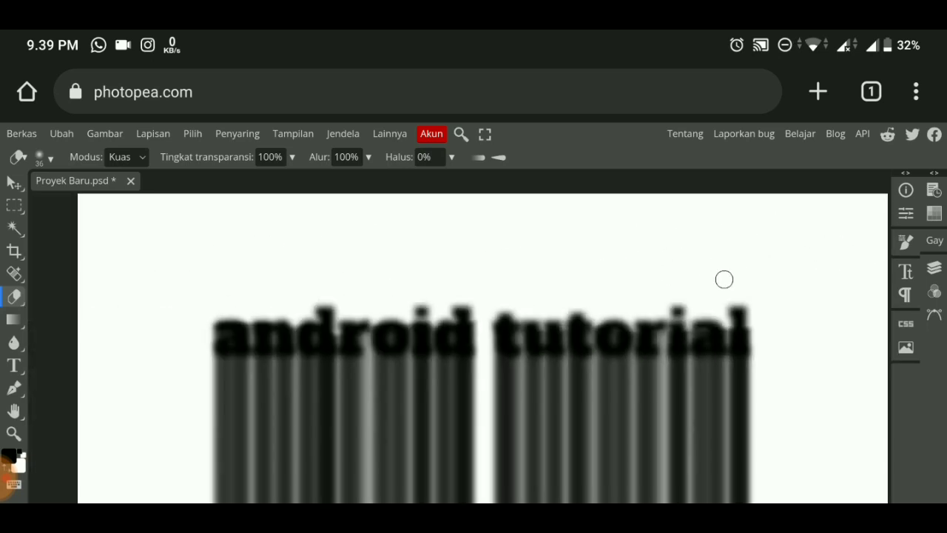
{"action": "scroll", "coordinate": [711, 283], "scroll_direction": "down", "scroll_amount": 2}
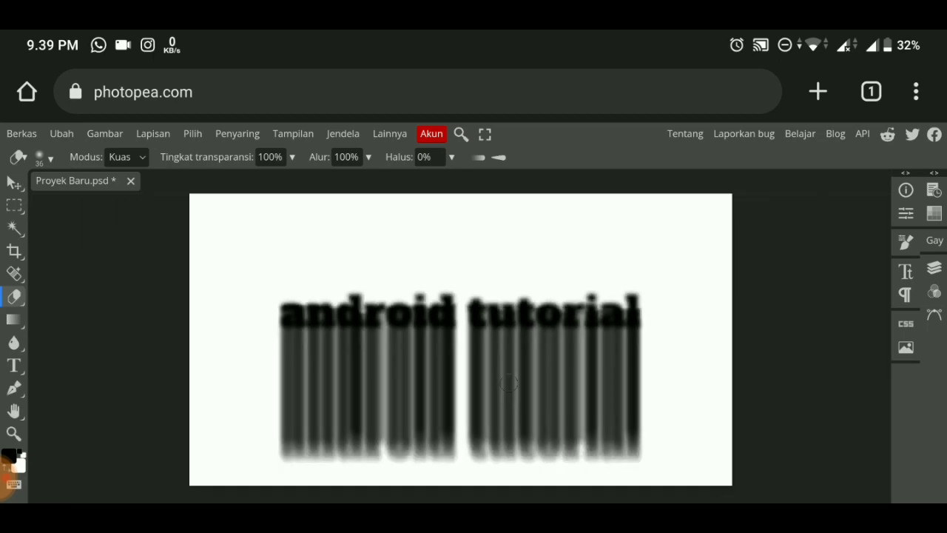
{"action": "scroll", "coordinate": [465, 405], "scroll_direction": "down", "scroll_amount": 1}
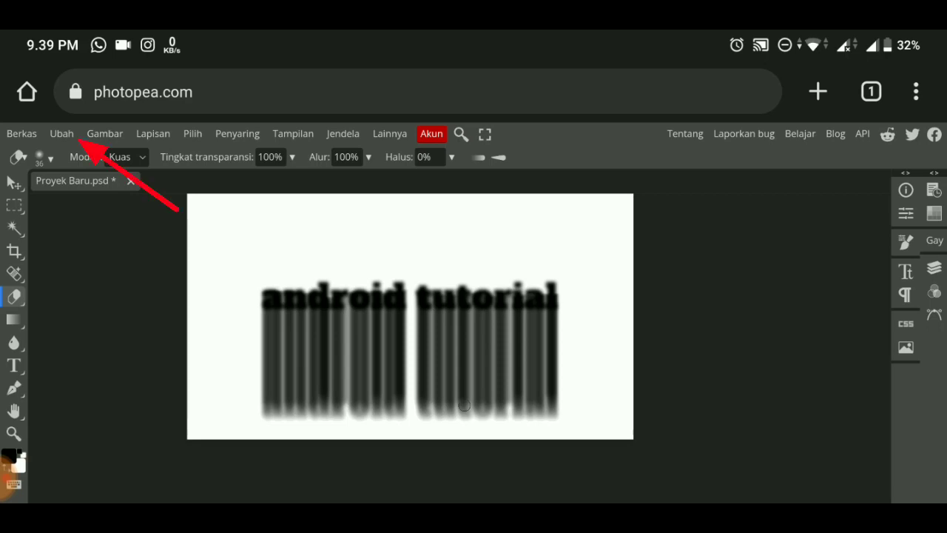
Start an Edit > Transform > Warp on the streaks layer
{"action": "left_click", "coordinate": [62, 133]}
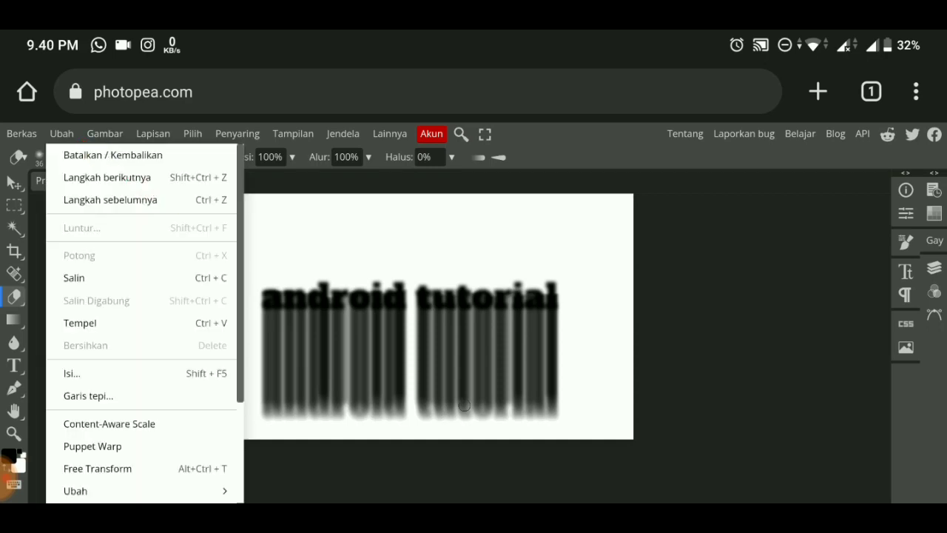
{"action": "scroll", "coordinate": [141, 325], "scroll_direction": "down", "scroll_amount": 4}
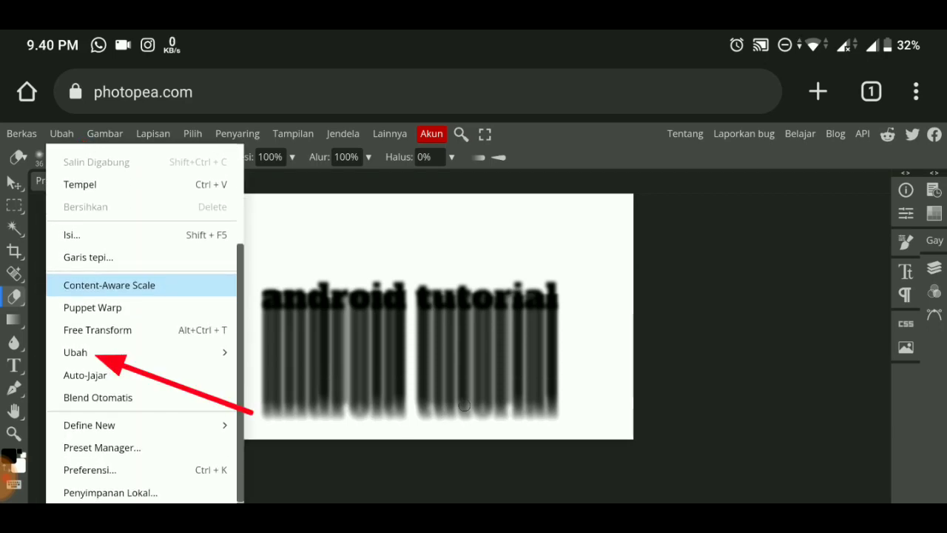
{"action": "left_click", "coordinate": [75, 352]}
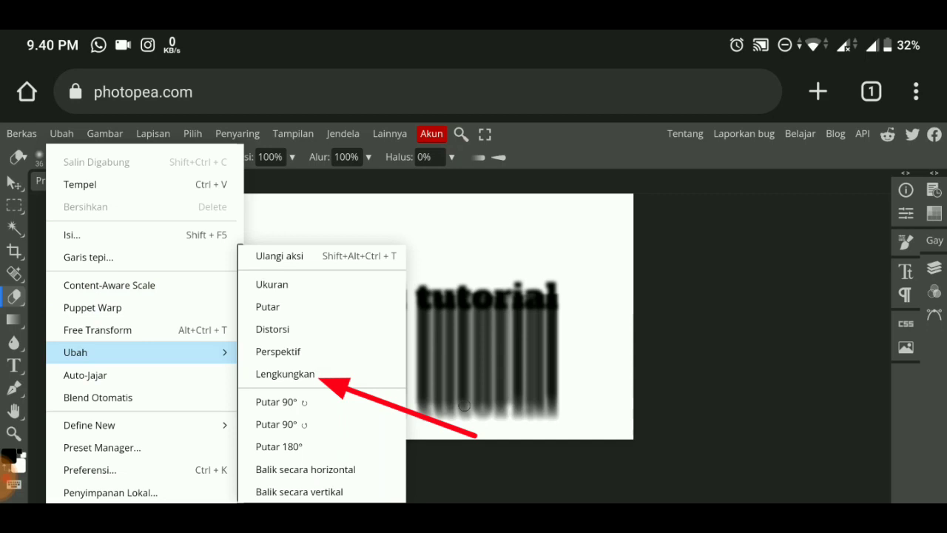
{"action": "left_click", "coordinate": [285, 374]}
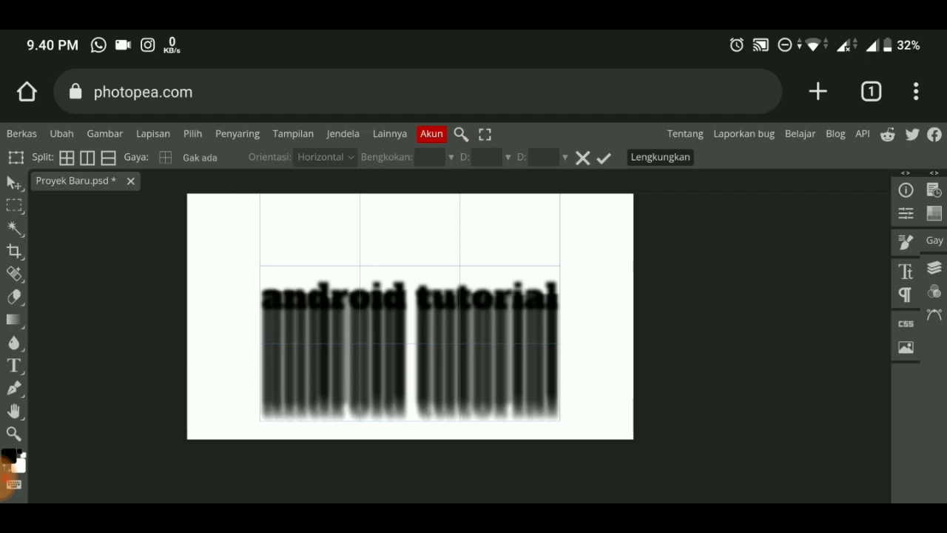
Pull the warp grid's lower corners outward to widen the base of the streaks
{"action": "scroll", "coordinate": [411, 316], "scroll_direction": "down", "scroll_amount": 2}
{"action": "scroll", "coordinate": [410, 316], "scroll_direction": "down", "scroll_amount": 1}
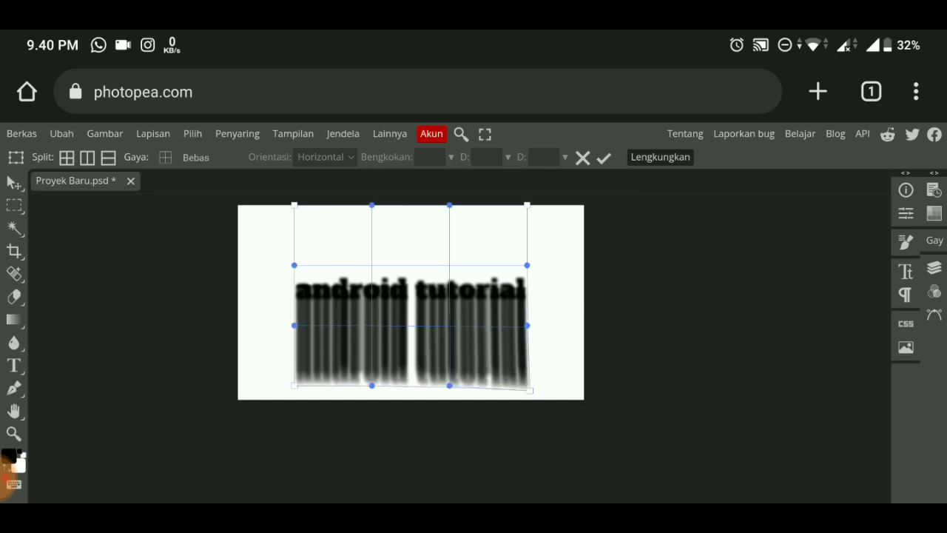
{"action": "left_click_drag", "start_coordinate": [527, 385], "coordinate": [676, 450]}
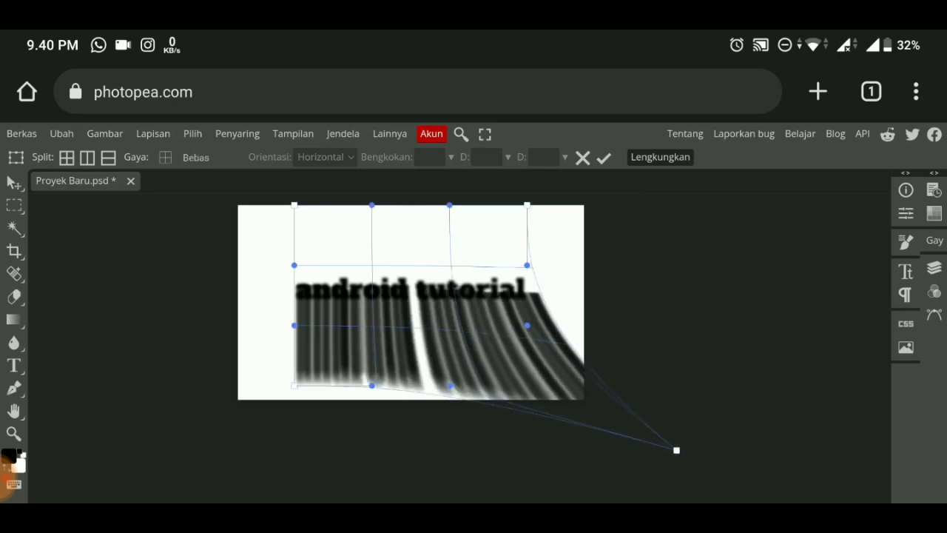
{"action": "mouse_move", "coordinate": [294, 385]}
{"action": "left_mouse_down"}
{"action": "mouse_move", "coordinate": [216, 436]}
{"action": "mouse_move", "coordinate": [138, 460]}
{"action": "left_mouse_up"}
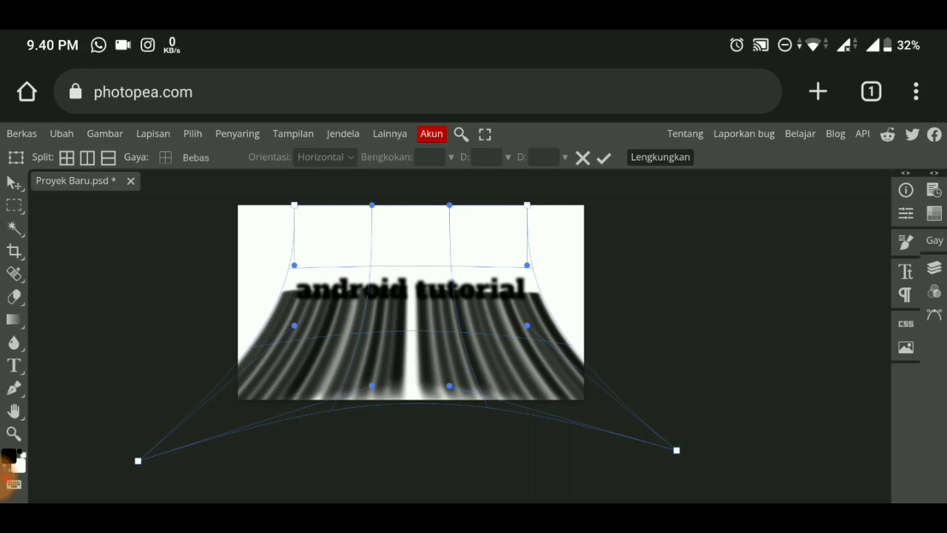
{"action": "left_click_drag", "start_coordinate": [138, 460], "coordinate": [185, 467]}
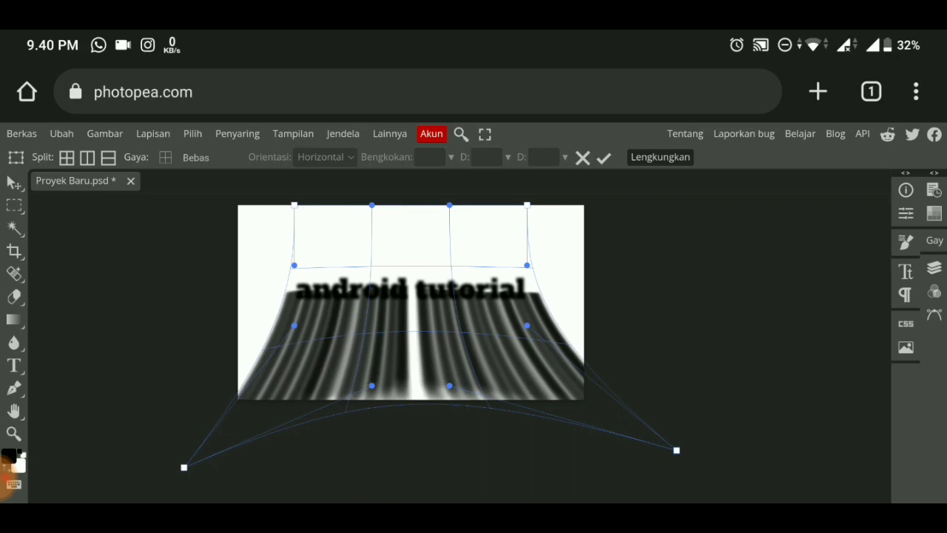
{"action": "mouse_move", "coordinate": [527, 325]}
{"action": "left_mouse_down"}
{"action": "mouse_move", "coordinate": [508, 333]}
{"action": "mouse_move", "coordinate": [484, 320]}
{"action": "left_mouse_up"}
Reshape the warp sides and push the bottom edge down into a curved fan
{"action": "left_click_drag", "start_coordinate": [293, 325], "coordinate": [321, 334]}
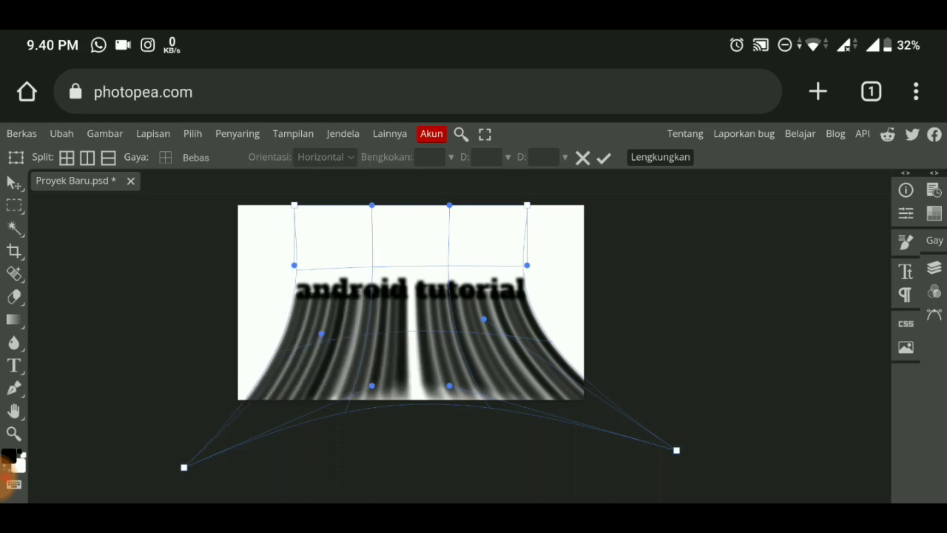
{"action": "left_click_drag", "start_coordinate": [183, 467], "coordinate": [116, 397]}
{"action": "left_click_drag", "start_coordinate": [322, 334], "coordinate": [334, 366]}
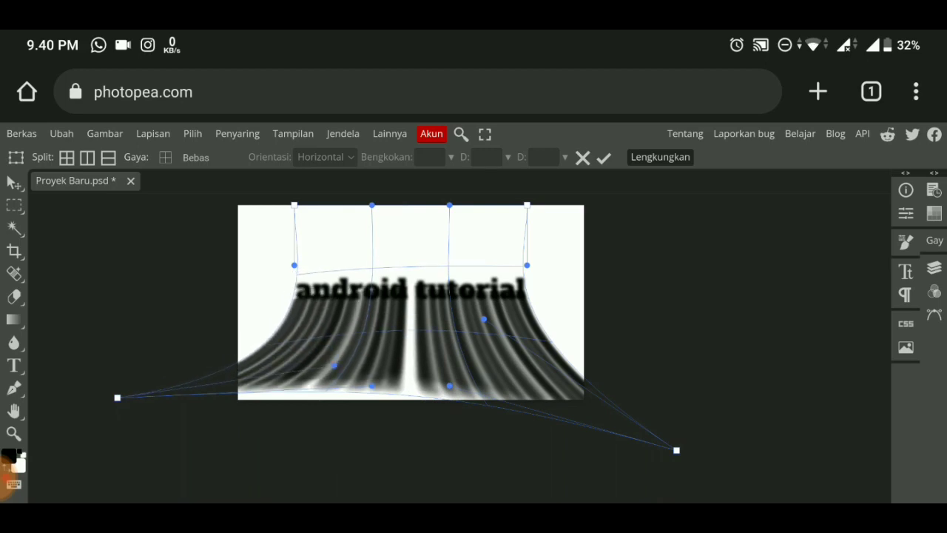
{"action": "mouse_move", "coordinate": [371, 386]}
{"action": "left_mouse_down"}
{"action": "mouse_move", "coordinate": [353, 462]}
{"action": "mouse_move", "coordinate": [364, 474]}
{"action": "left_mouse_up"}
{"action": "mouse_move", "coordinate": [449, 386]}
{"action": "left_mouse_down"}
{"action": "mouse_move", "coordinate": [459, 452]}
{"action": "mouse_move", "coordinate": [476, 474]}
{"action": "left_mouse_up"}
{"action": "left_click_drag", "start_coordinate": [677, 450], "coordinate": [698, 405]}
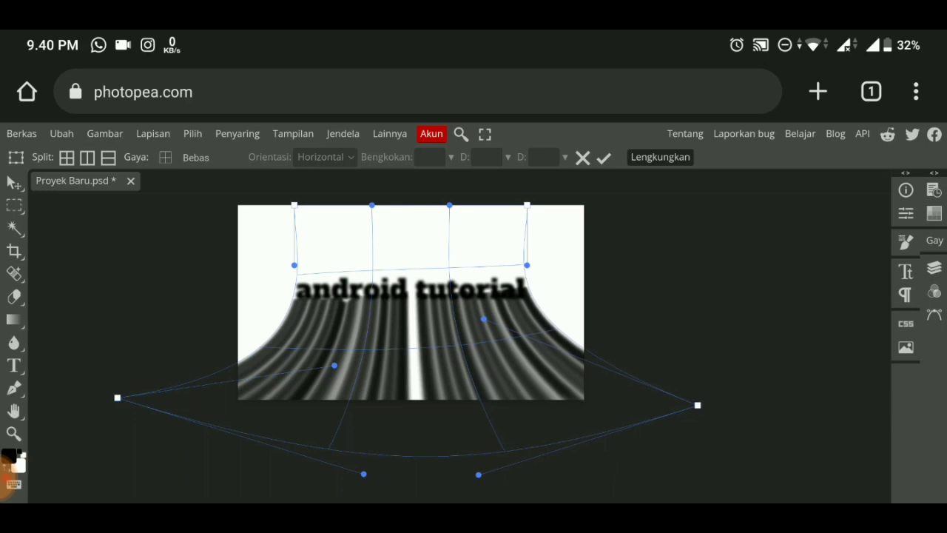
Fine-tune the corner, side and bottom warp handles, then commit the warp
{"action": "left_click_drag", "start_coordinate": [117, 397], "coordinate": [106, 385]}
{"action": "mouse_move", "coordinate": [484, 319]}
{"action": "left_mouse_down"}
{"action": "mouse_move", "coordinate": [482, 353]}
{"action": "mouse_move", "coordinate": [477, 343]}
{"action": "left_mouse_up"}
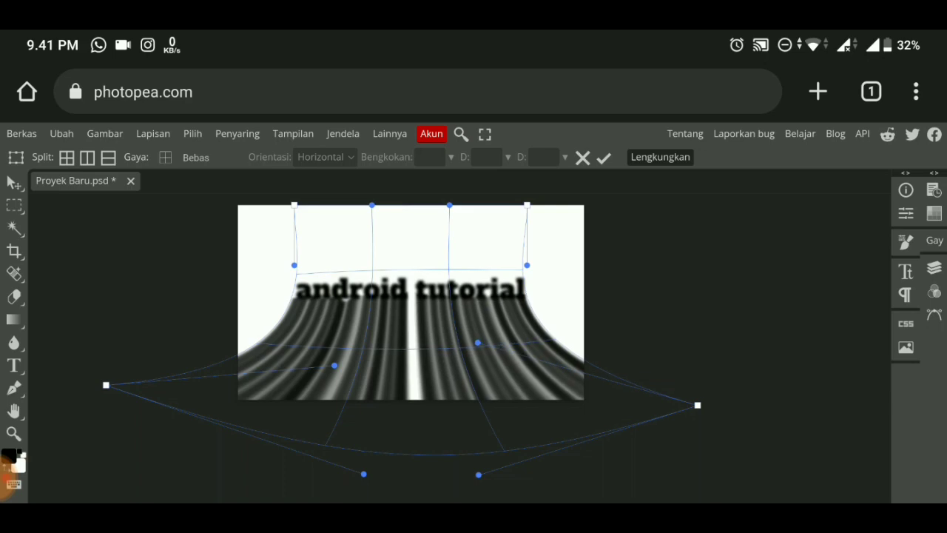
{"action": "left_click_drag", "start_coordinate": [335, 365], "coordinate": [351, 362]}
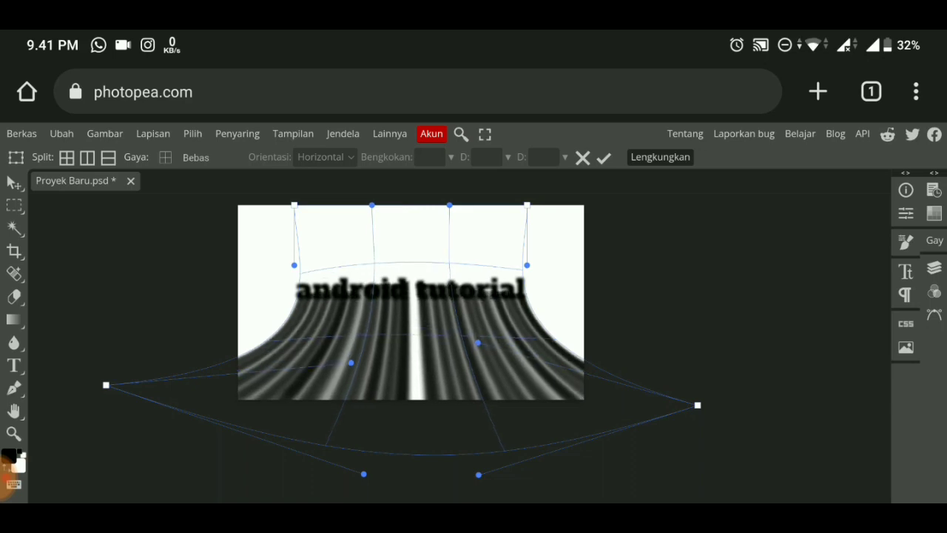
{"action": "left_click_drag", "start_coordinate": [478, 342], "coordinate": [479, 337]}
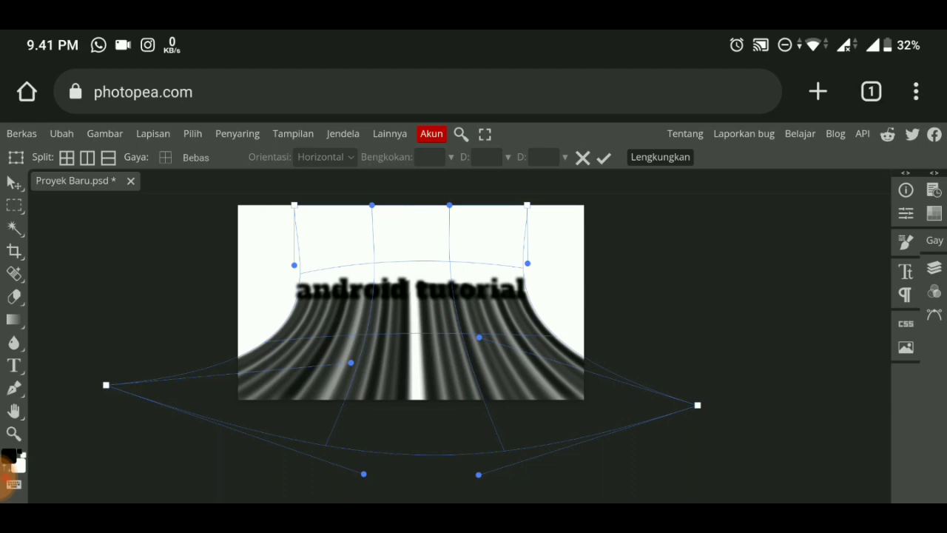
{"action": "left_click_drag", "start_coordinate": [419, 453], "coordinate": [418, 456]}
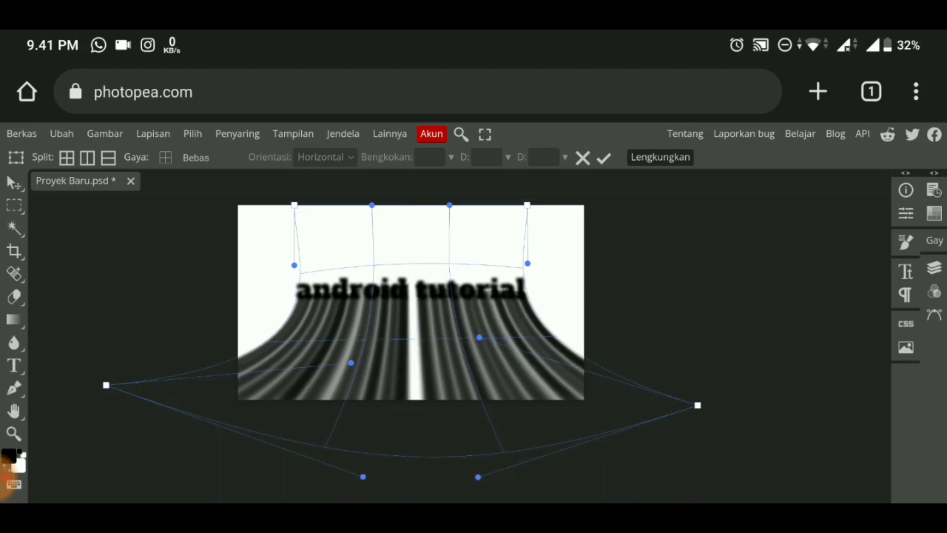
{"action": "mouse_move", "coordinate": [697, 405]}
{"action": "left_mouse_down"}
{"action": "mouse_move", "coordinate": [715, 406]}
{"action": "mouse_move", "coordinate": [698, 400]}
{"action": "left_mouse_up"}
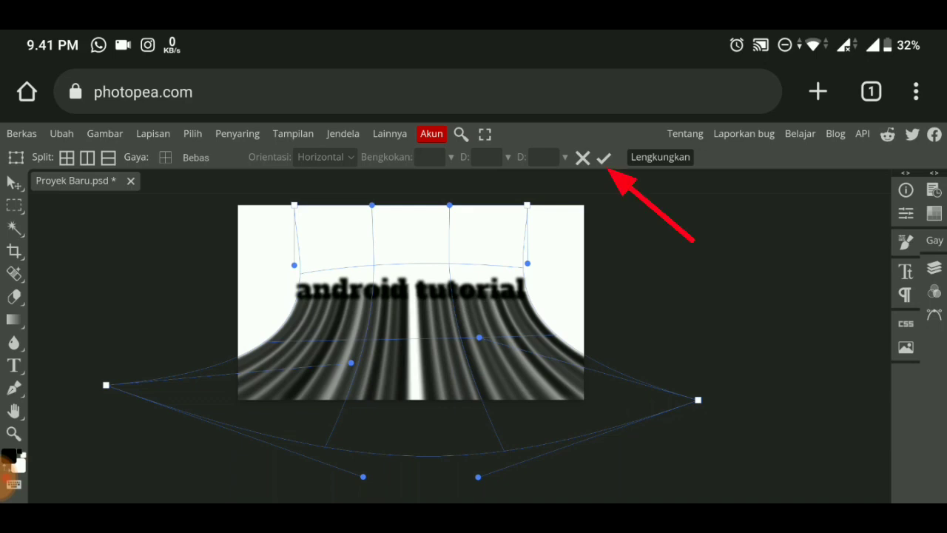
{"action": "left_click", "coordinate": [604, 157]}
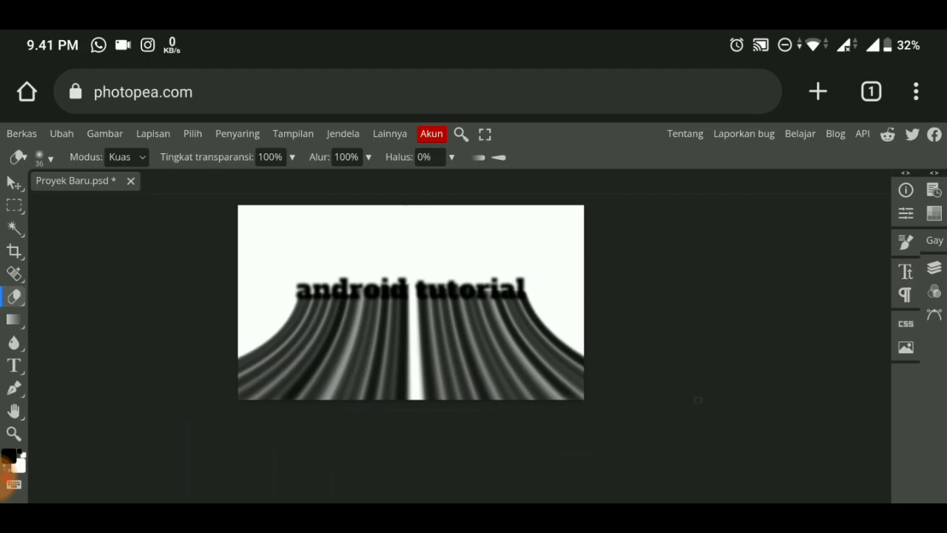
Select the android tutorial layer and add a Peta Gradient (gradient map) adjustment above it
{"action": "left_click", "coordinate": [934, 267]}
{"action": "left_click", "coordinate": [810, 277]}
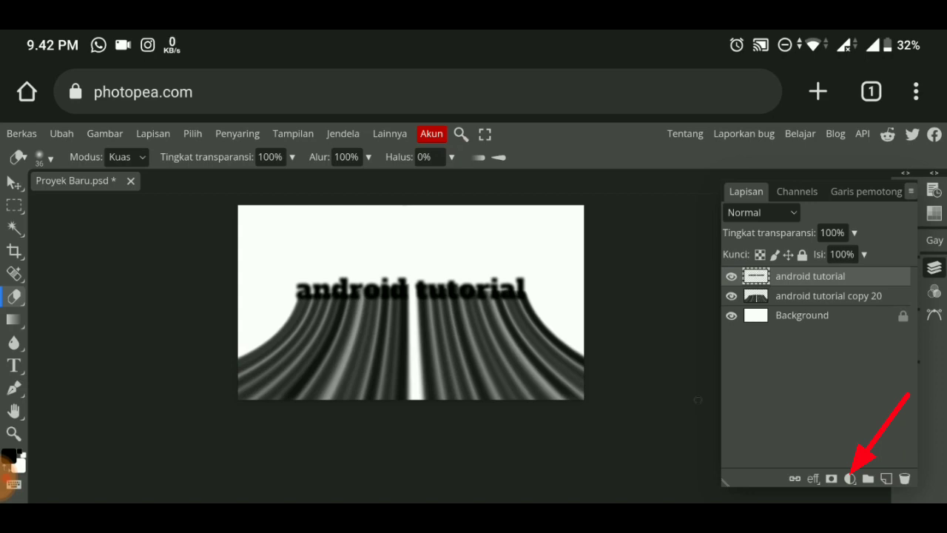
{"action": "left_click", "coordinate": [850, 478]}
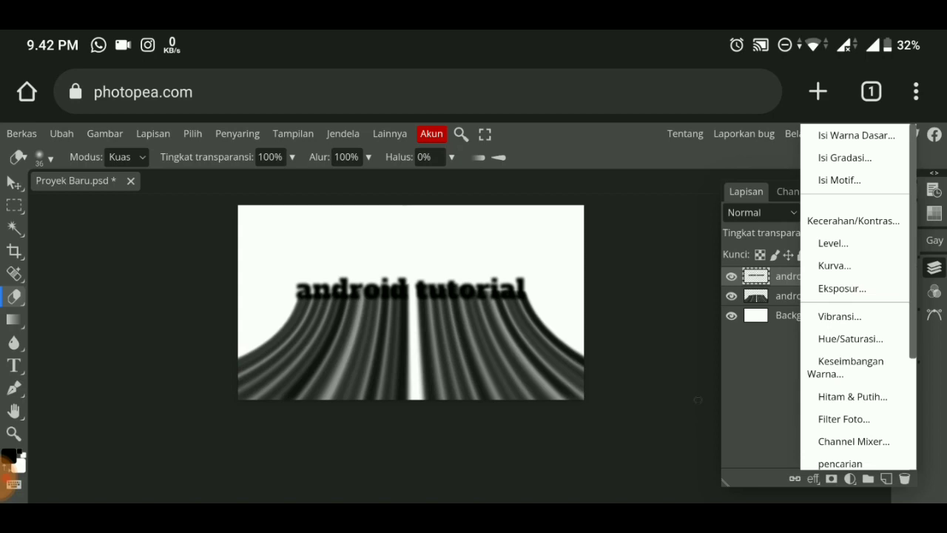
{"action": "scroll", "coordinate": [858, 296], "scroll_direction": "down", "scroll_amount": 4}
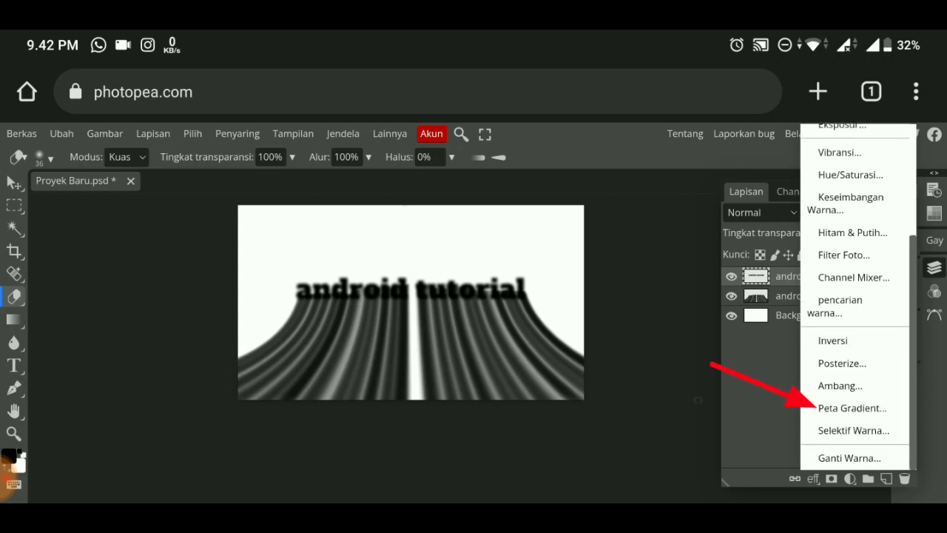
{"action": "left_click", "coordinate": [853, 407]}
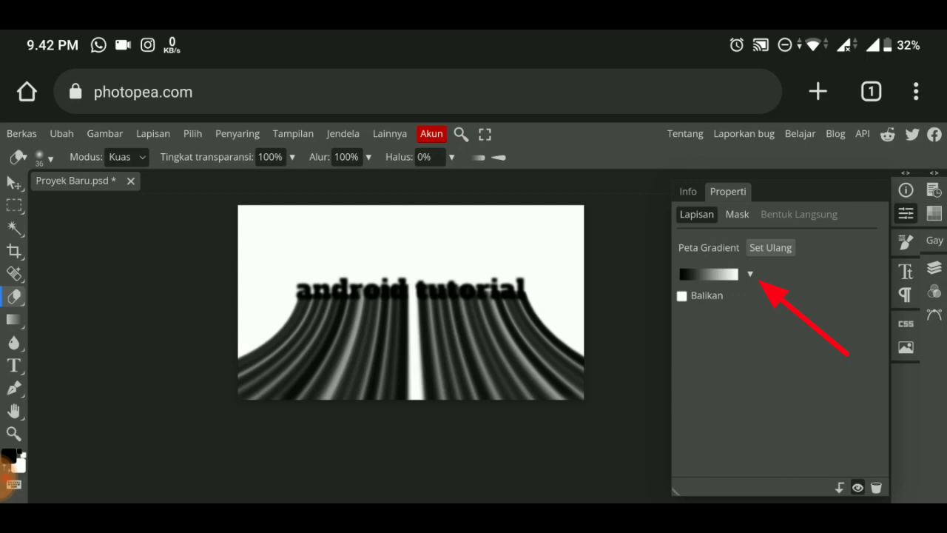
Browse gradient map presets, trying orange, brown, purple-orange, green-blue, magenta and blue-red schemes
{"action": "left_click", "coordinate": [750, 274]}
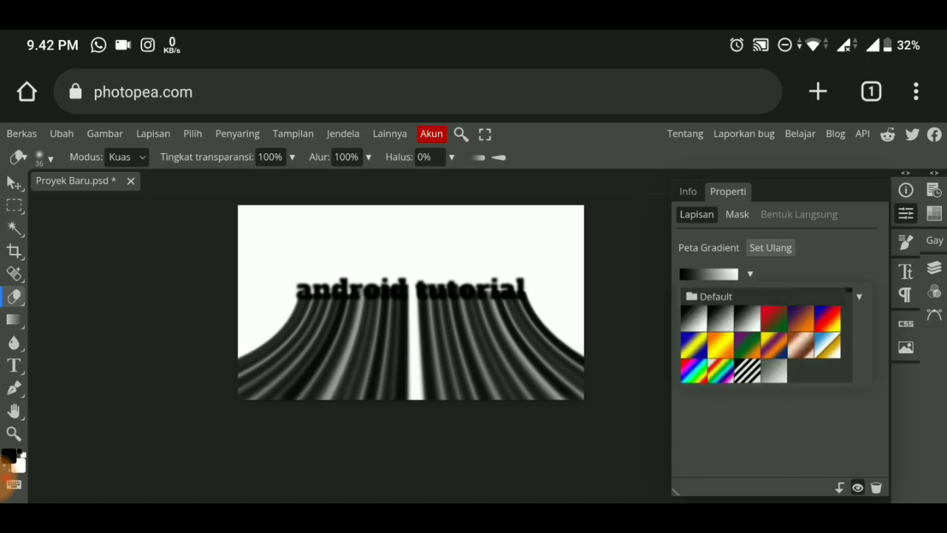
{"action": "scroll", "coordinate": [762, 334], "scroll_direction": "down", "scroll_amount": 3}
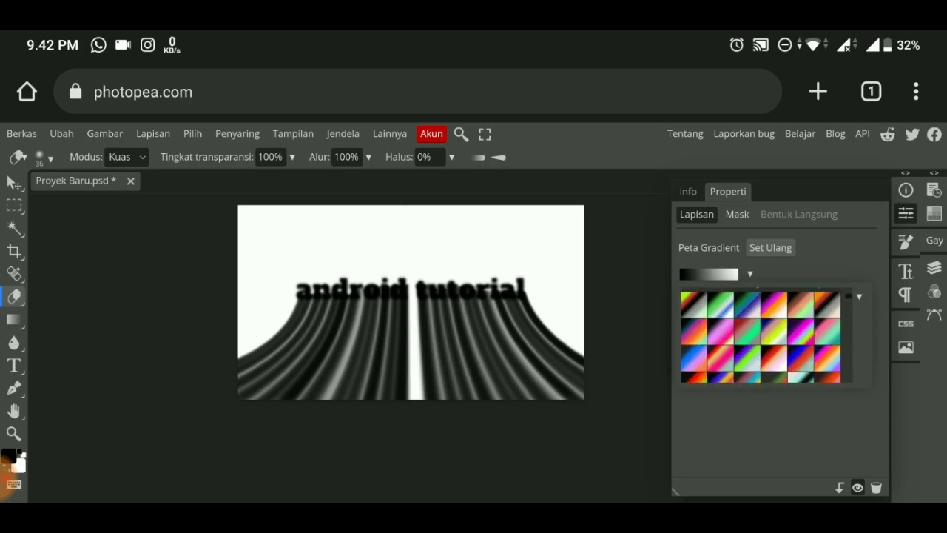
{"action": "scroll", "coordinate": [762, 333], "scroll_direction": "up", "scroll_amount": 2}
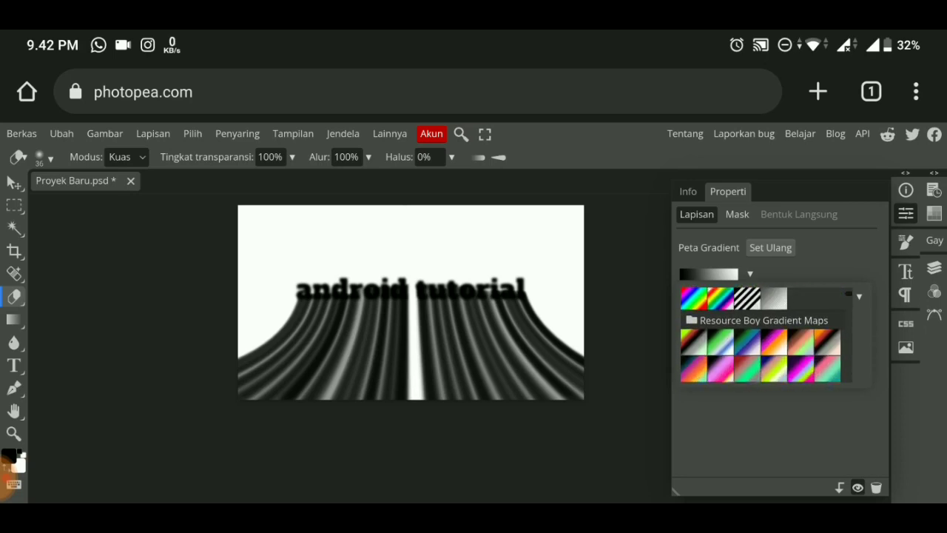
{"action": "left_click", "coordinate": [827, 341]}
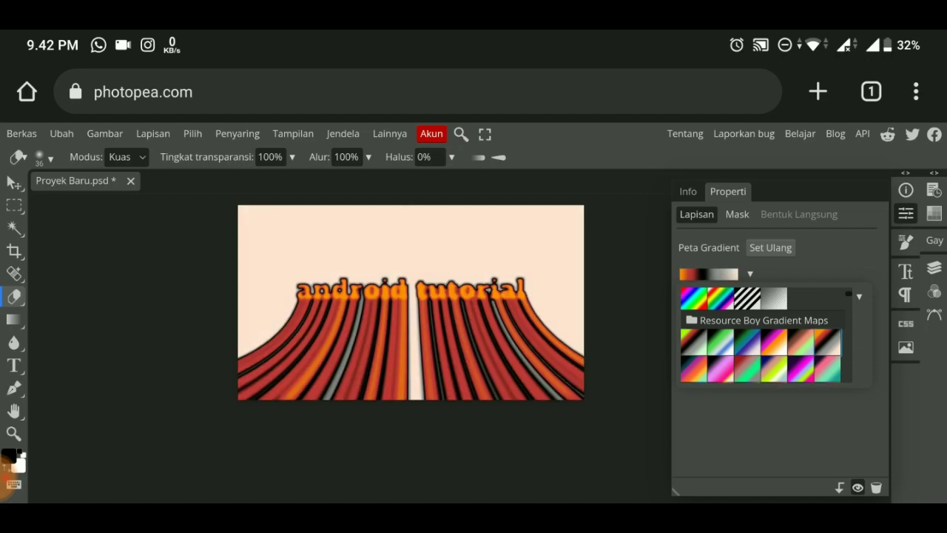
{"action": "left_click", "coordinate": [801, 342]}
{"action": "left_click", "coordinate": [774, 342]}
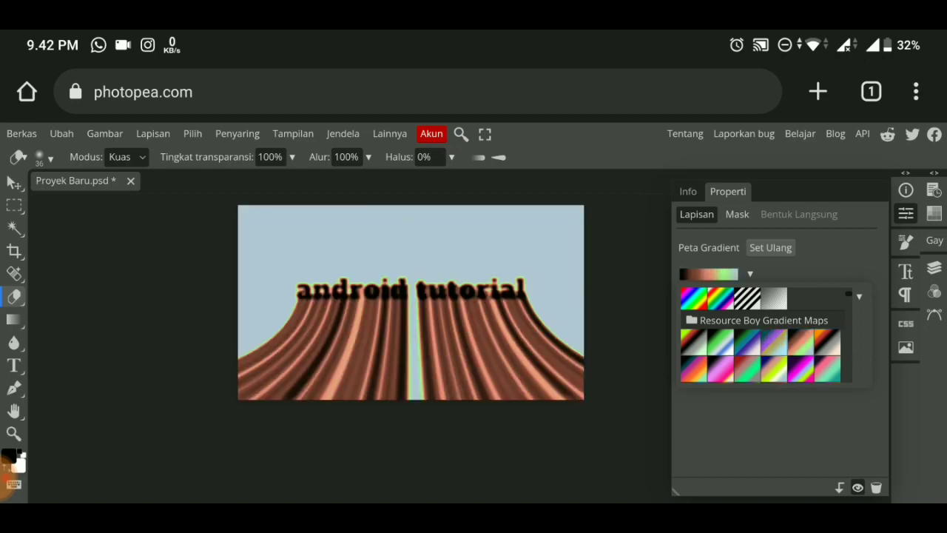
{"action": "left_click", "coordinate": [748, 342]}
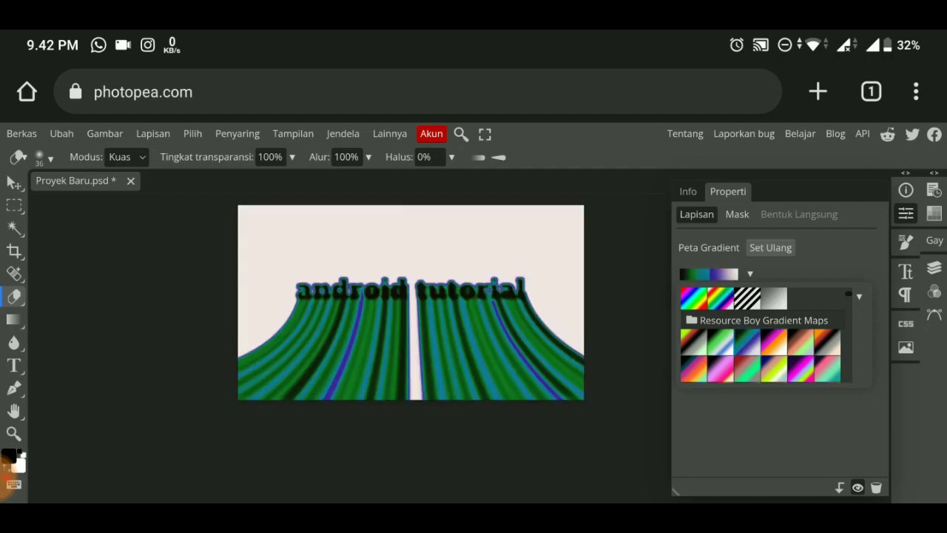
{"action": "scroll", "coordinate": [762, 333], "scroll_direction": "down", "scroll_amount": 2}
{"action": "left_click", "coordinate": [801, 317]}
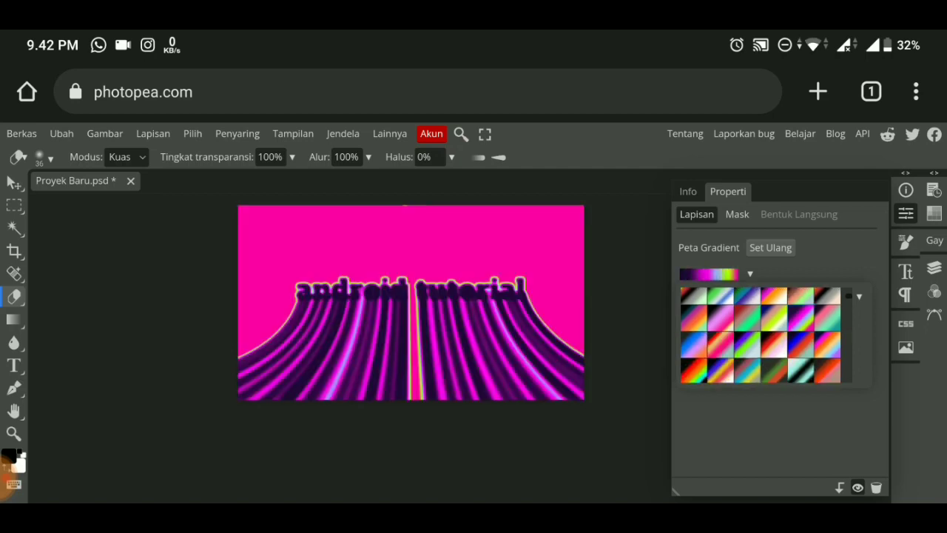
{"action": "left_click", "coordinate": [829, 318]}
{"action": "left_click", "coordinate": [829, 345]}
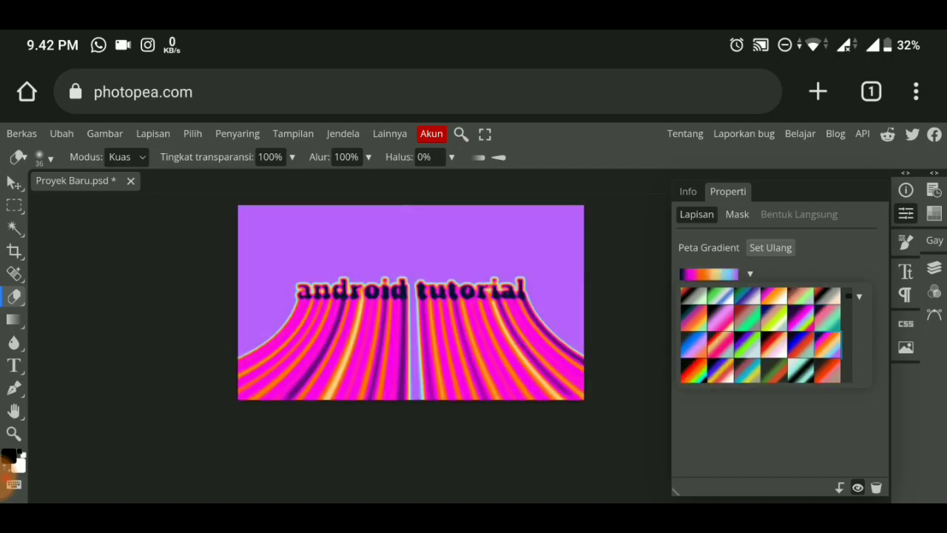
{"action": "left_click", "coordinate": [801, 344]}
Settle on the orange, black and white gradient map preset and close the properties
{"action": "scroll", "coordinate": [762, 333], "scroll_direction": "down", "scroll_amount": 2}
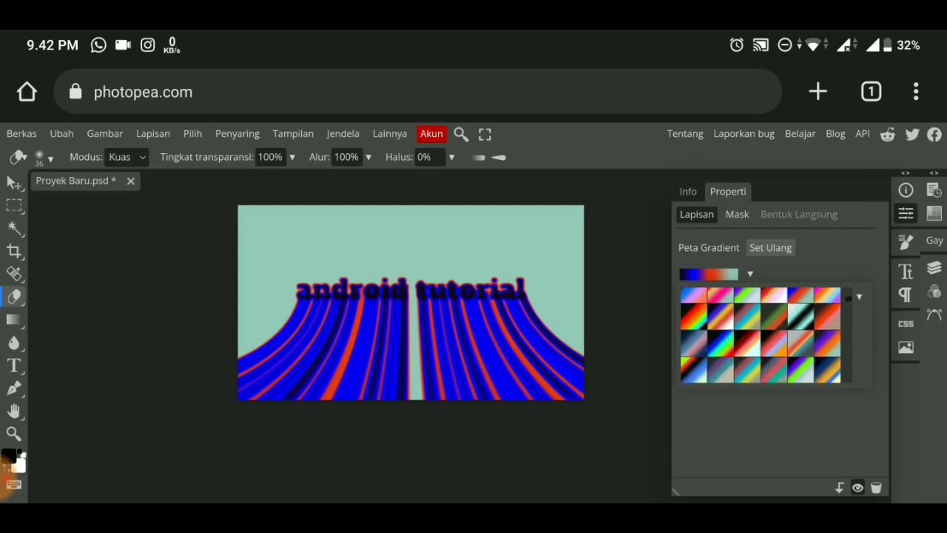
{"action": "left_click", "coordinate": [827, 316]}
{"action": "left_click", "coordinate": [828, 343]}
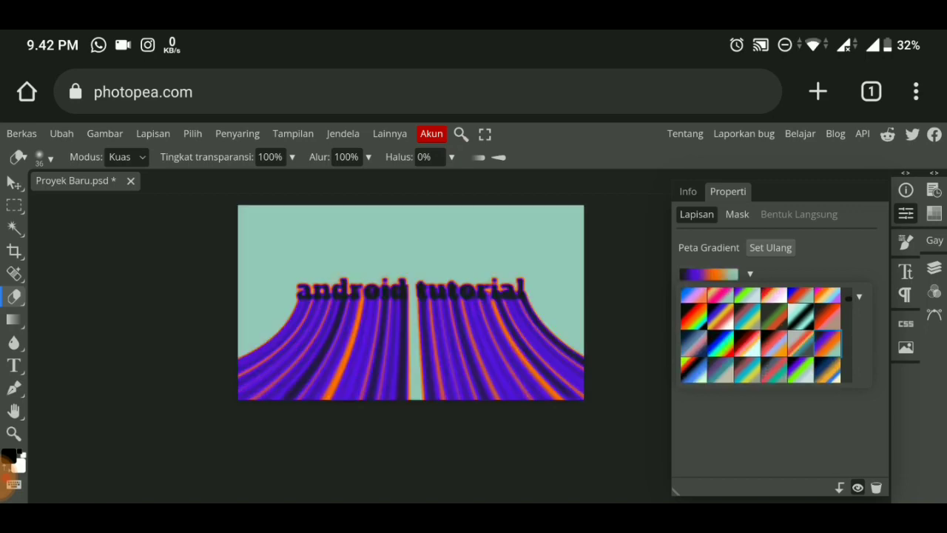
{"action": "left_click", "coordinate": [801, 344]}
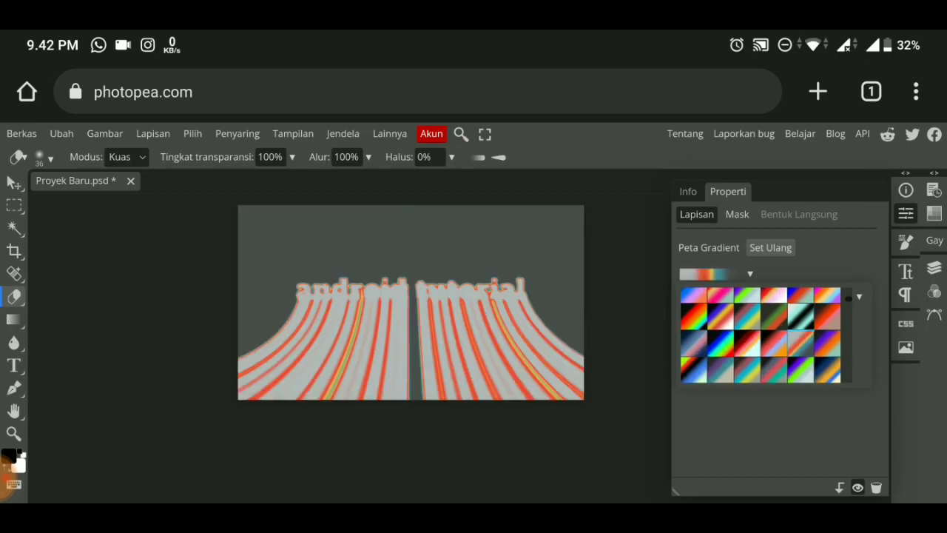
{"action": "left_click", "coordinate": [775, 342]}
{"action": "left_click", "coordinate": [748, 343]}
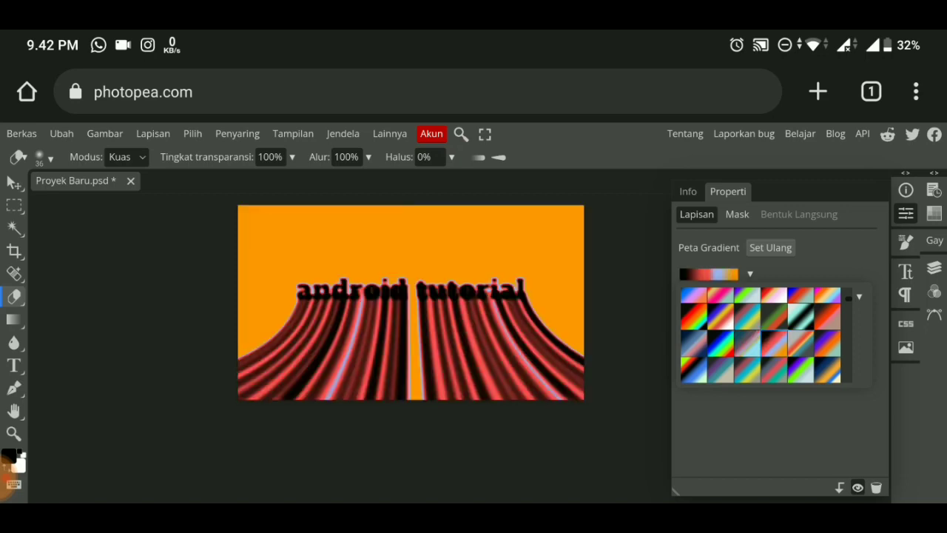
{"action": "left_click", "coordinate": [720, 343]}
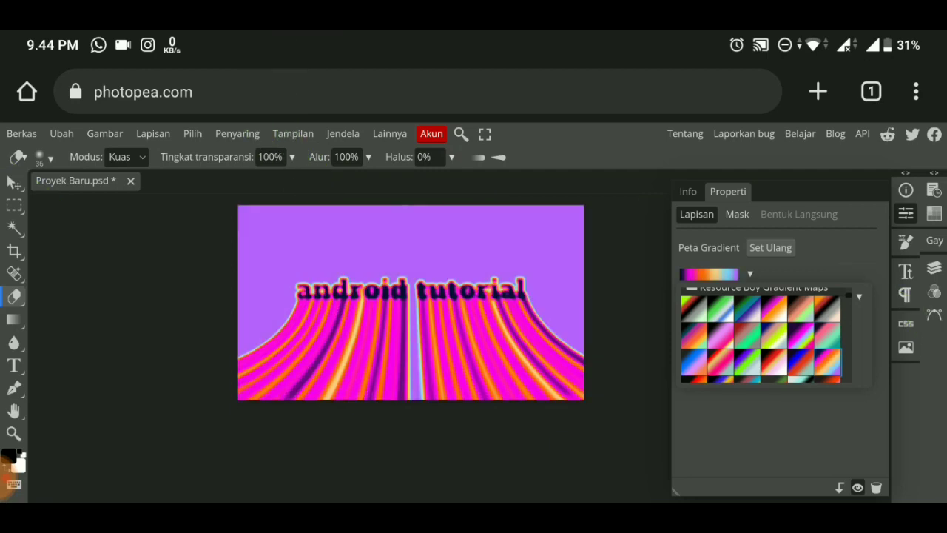
{"action": "left_click", "coordinate": [802, 361]}
{"action": "left_click", "coordinate": [828, 309]}
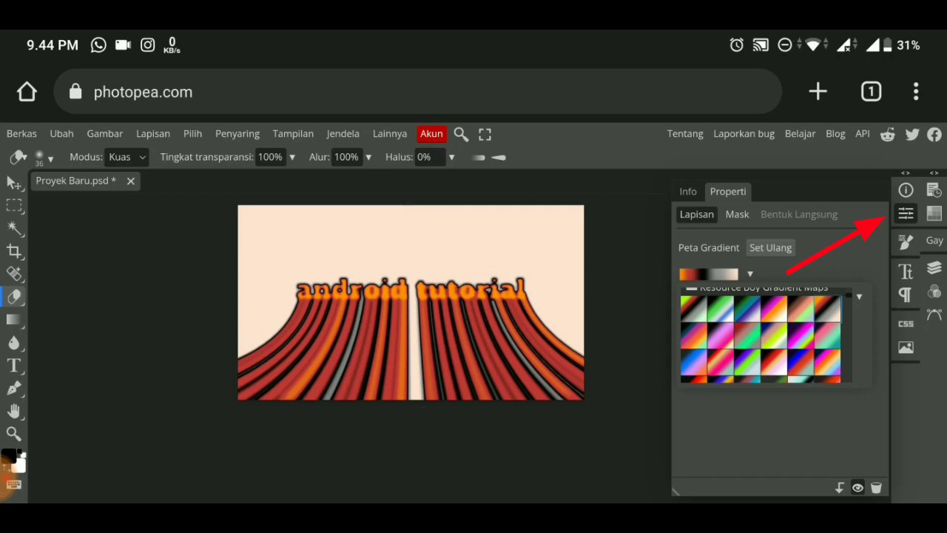
{"action": "left_click", "coordinate": [709, 274]}
{"action": "left_click", "coordinate": [905, 214]}
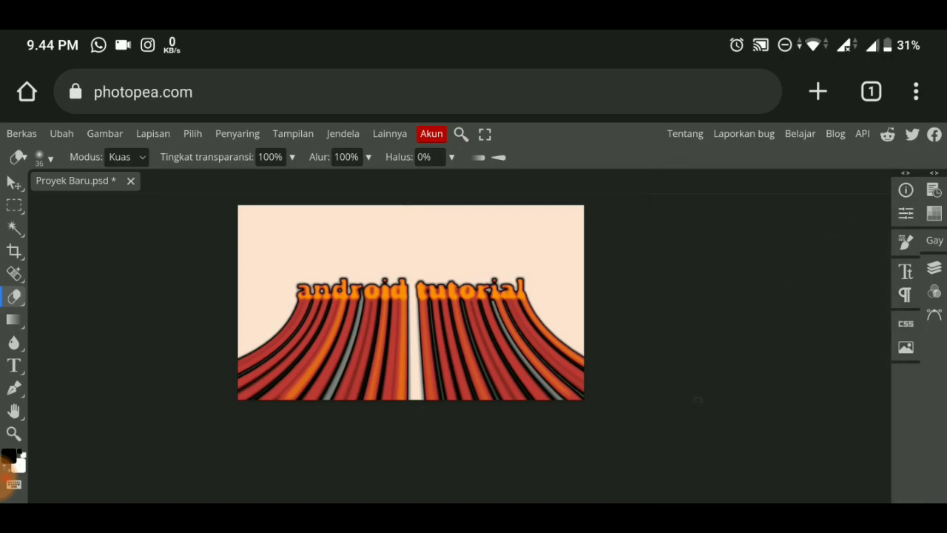
Show the layers list, select android tutorial and toggle its visibility off and on
{"action": "scroll", "coordinate": [379, 270], "scroll_direction": "up", "scroll_amount": 5}
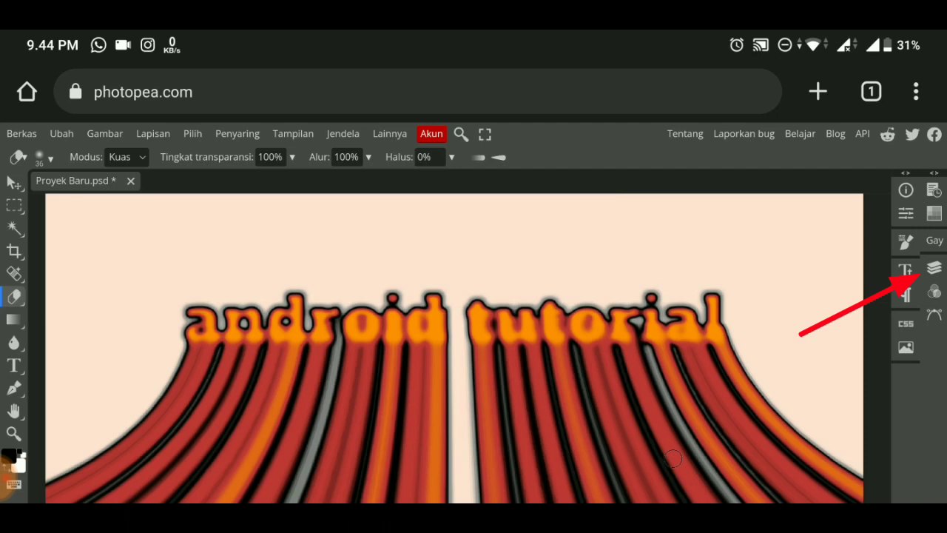
{"action": "left_click", "coordinate": [934, 268]}
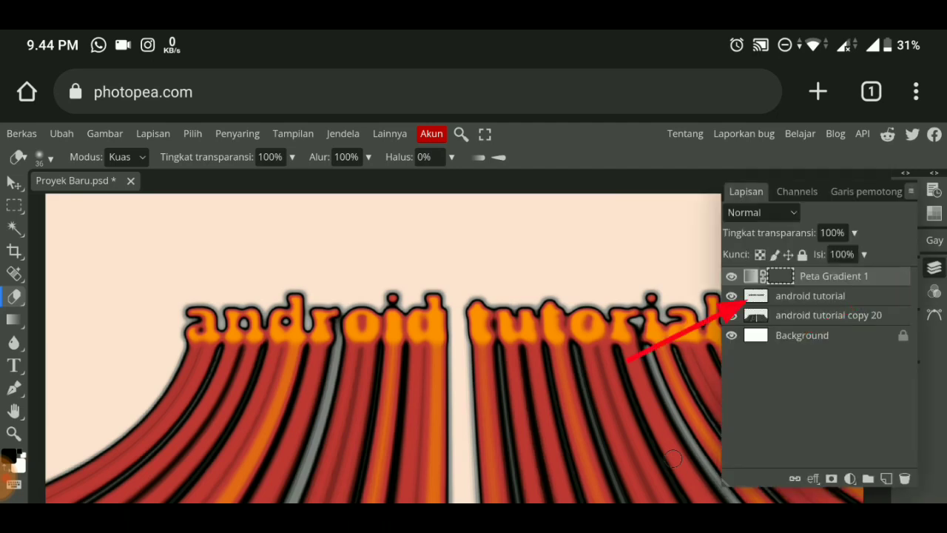
{"action": "left_click", "coordinate": [810, 295]}
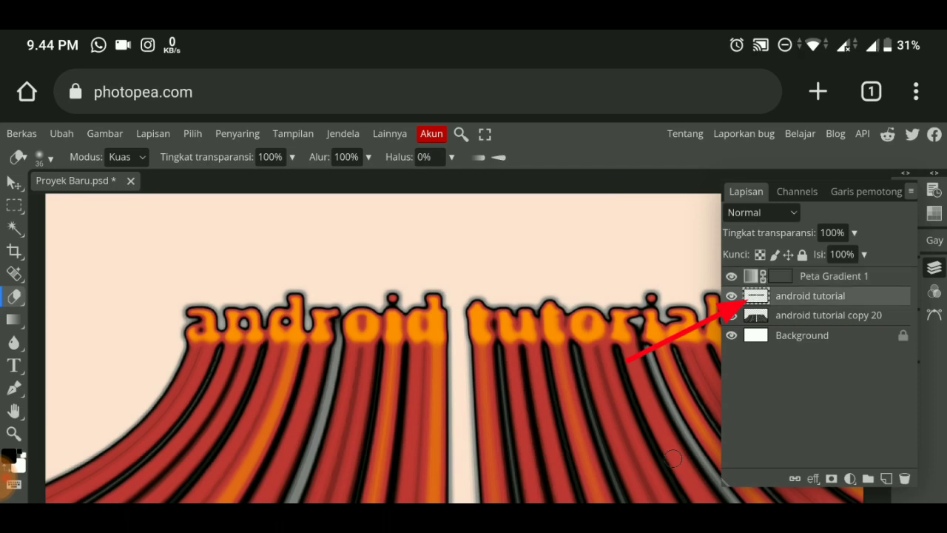
{"action": "left_click", "coordinate": [731, 295]}
{"action": "left_click", "coordinate": [731, 296]}
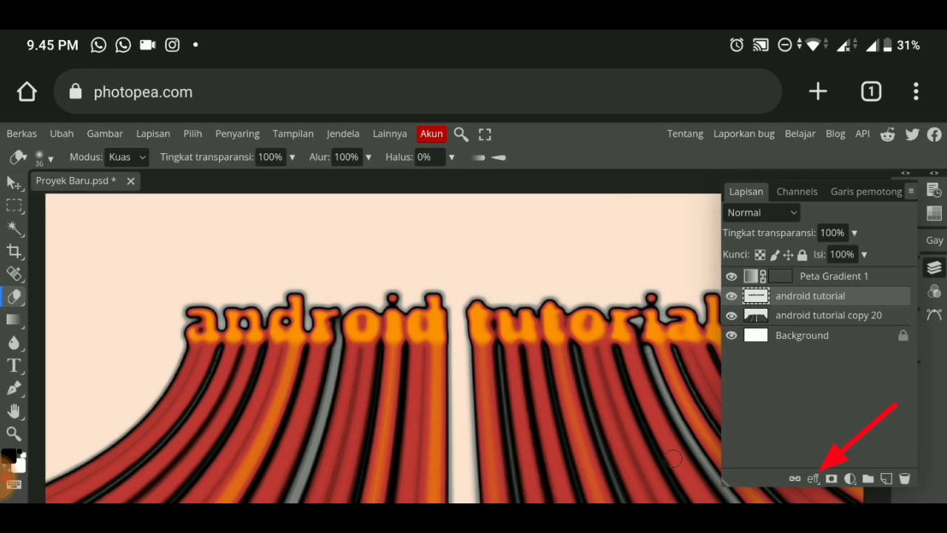
In android tutorial's layer style, disable Drop Shadow and enable a black Color Overlay at 100%
{"action": "left_click", "coordinate": [813, 479]}
{"action": "left_click", "coordinate": [840, 481]}
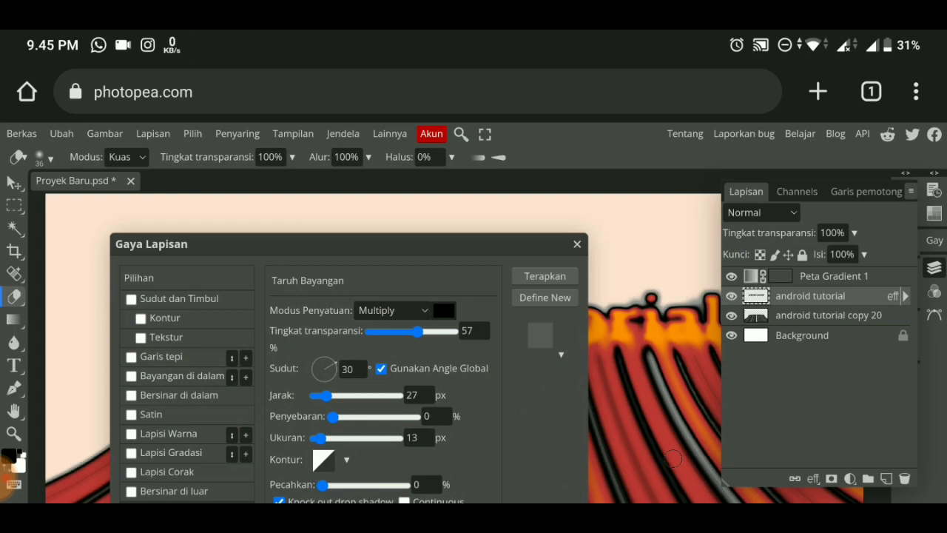
{"action": "left_click_drag", "start_coordinate": [296, 244], "coordinate": [380, 156]}
{"action": "left_click", "coordinate": [214, 422]}
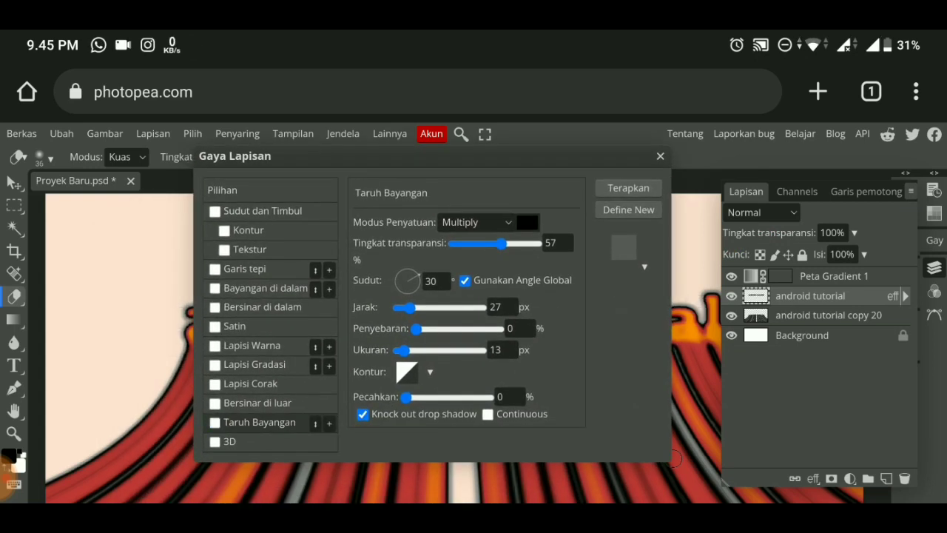
{"action": "left_click", "coordinate": [215, 345]}
{"action": "left_click_drag", "start_coordinate": [296, 156], "coordinate": [248, 369]}
{"action": "mouse_move", "coordinate": [296, 353]}
{"action": "left_mouse_down"}
{"action": "mouse_move", "coordinate": [315, 211]}
{"action": "mouse_move", "coordinate": [250, 279]}
{"action": "mouse_move", "coordinate": [234, 334]}
{"action": "mouse_move", "coordinate": [294, 239]}
{"action": "mouse_move", "coordinate": [288, 225]}
{"action": "left_mouse_up"}
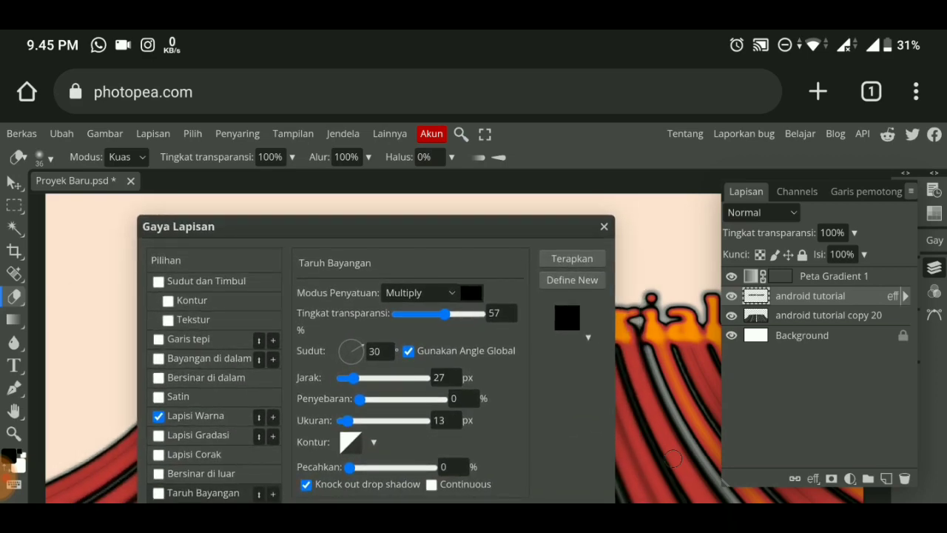
{"action": "left_click", "coordinate": [196, 416]}
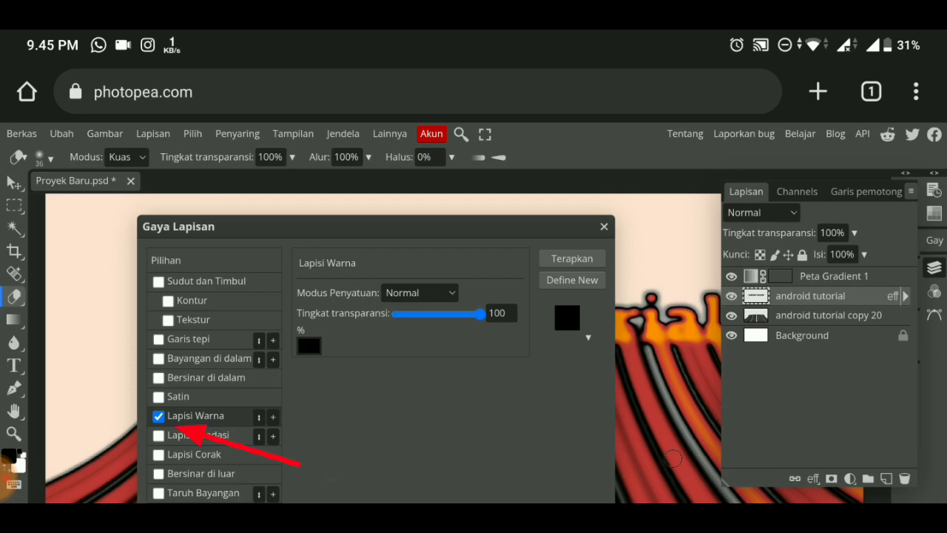
{"action": "mouse_move", "coordinate": [289, 226]}
{"action": "left_mouse_down"}
{"action": "mouse_move", "coordinate": [229, 377]}
{"action": "mouse_move", "coordinate": [286, 226]}
{"action": "mouse_move", "coordinate": [294, 176]}
{"action": "left_mouse_up"}
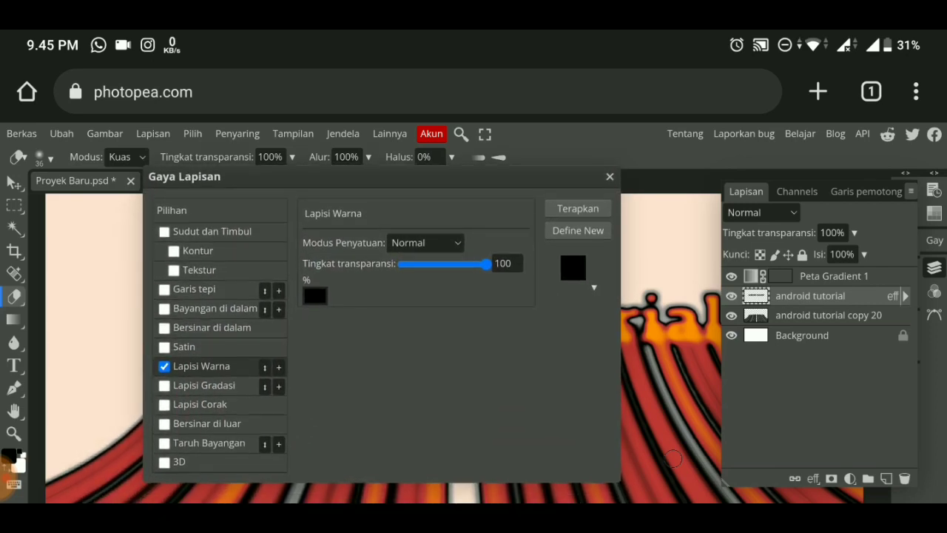
Enable Inner Glow on the text and try a few glow colours before cancelling
{"action": "left_click", "coordinate": [165, 327]}
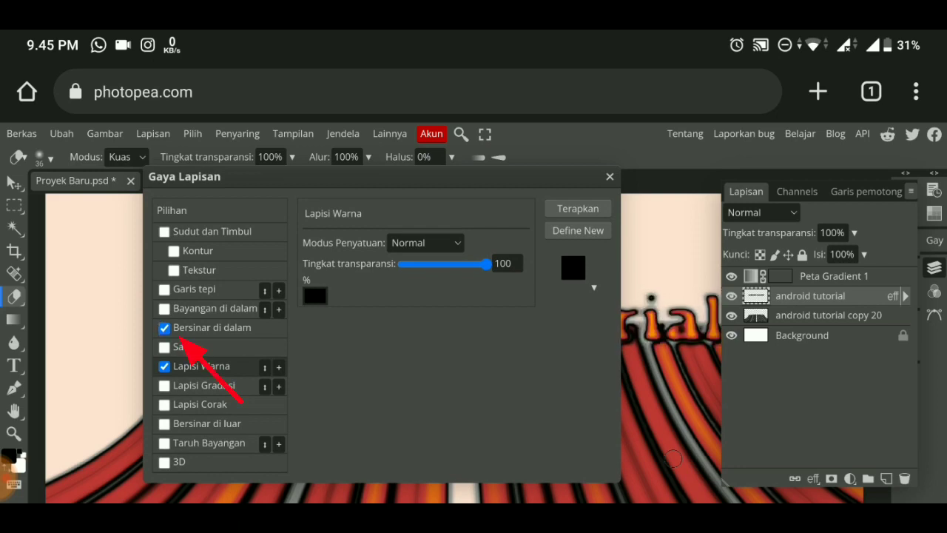
{"action": "left_click", "coordinate": [212, 327]}
{"action": "mouse_move", "coordinate": [192, 176]}
{"action": "left_mouse_down"}
{"action": "mouse_move", "coordinate": [180, 422]}
{"action": "mouse_move", "coordinate": [186, 227]}
{"action": "left_mouse_up"}
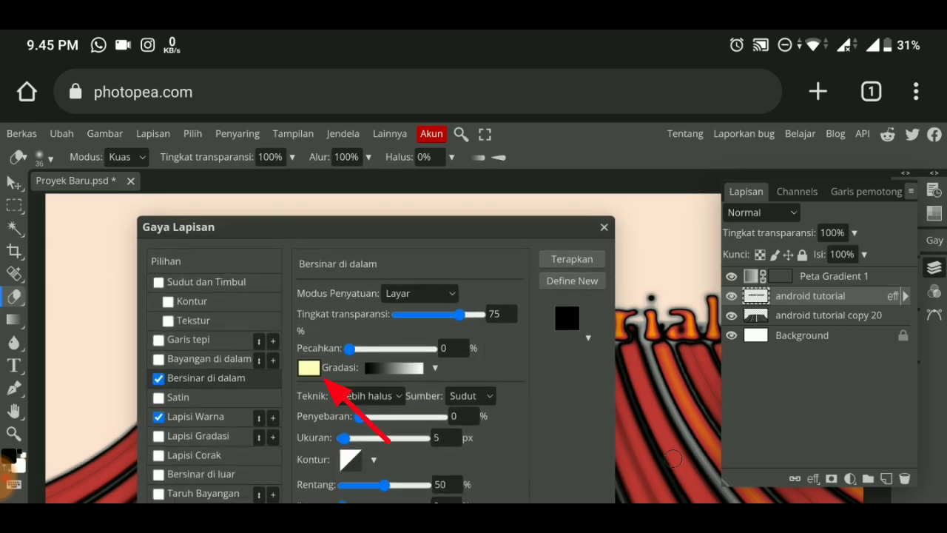
{"action": "left_click", "coordinate": [309, 367]}
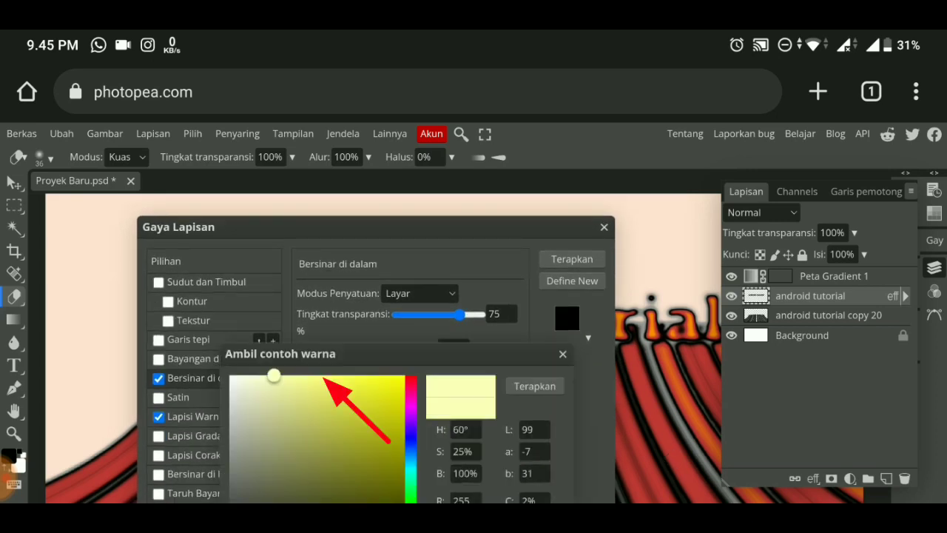
{"action": "left_click_drag", "start_coordinate": [274, 376], "coordinate": [290, 501]}
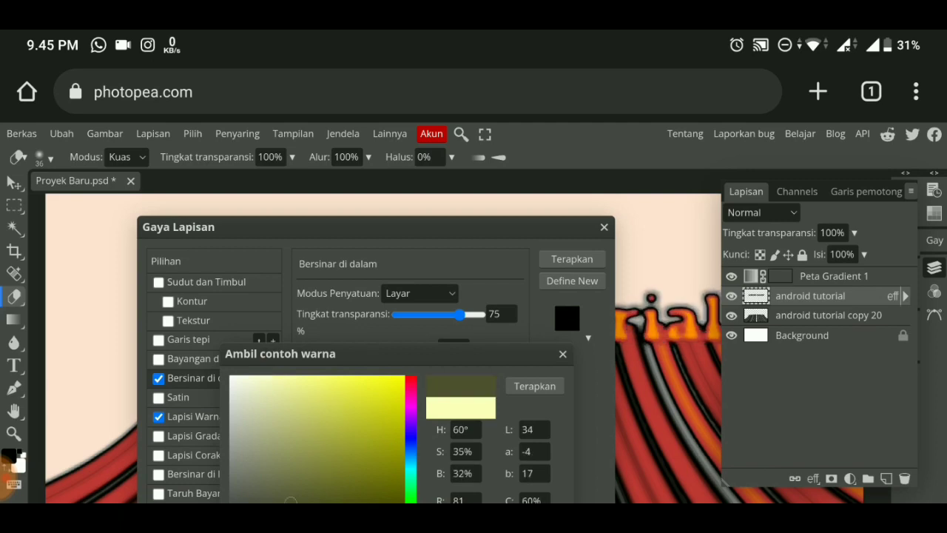
{"action": "left_click", "coordinate": [666, 236]}
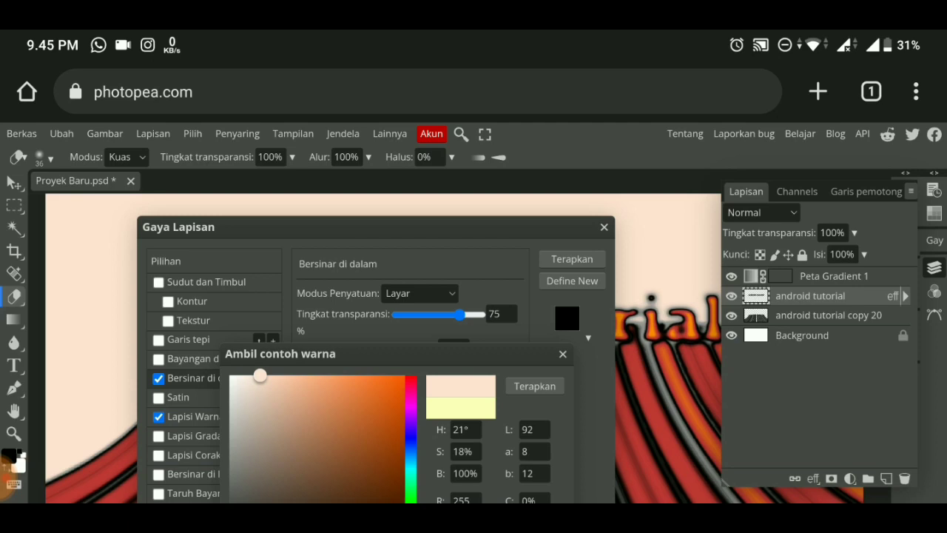
{"action": "key", "text": "Escape"}
Set the inner glow colour to grey #7a7a7a and apply it
{"action": "left_click_drag", "start_coordinate": [296, 226], "coordinate": [250, 137]}
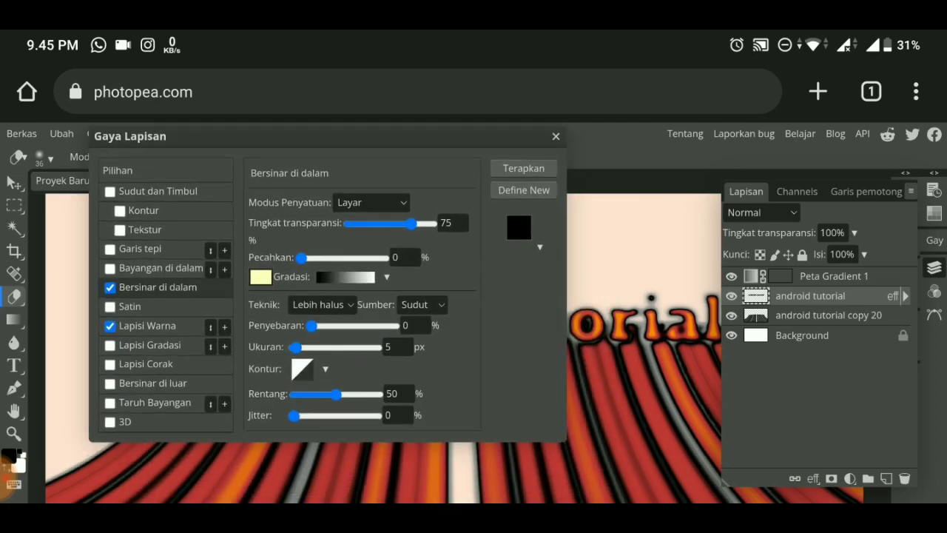
{"action": "left_click", "coordinate": [263, 277]}
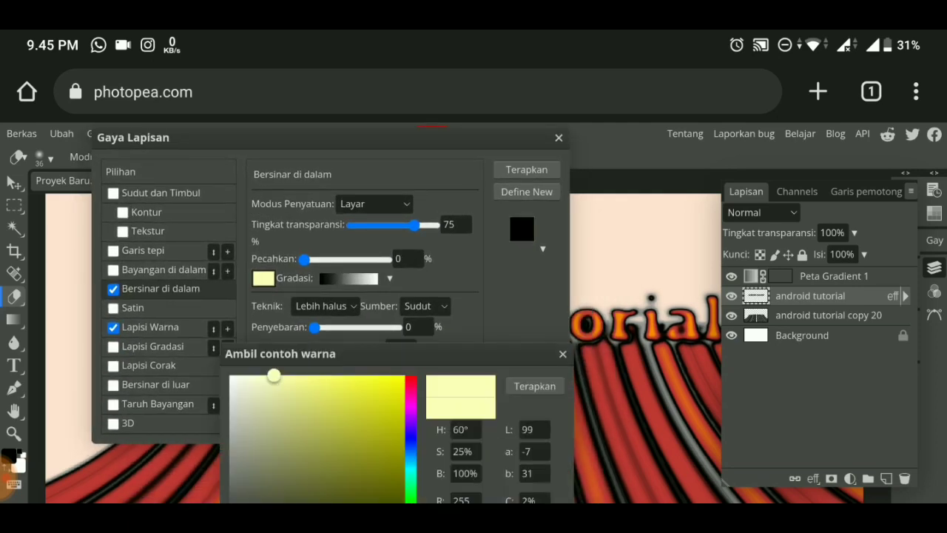
{"action": "left_click", "coordinate": [302, 451]}
{"action": "left_click", "coordinate": [277, 501]}
{"action": "mouse_move", "coordinate": [296, 353]}
{"action": "left_mouse_down"}
{"action": "mouse_move", "coordinate": [285, 239]}
{"action": "mouse_move", "coordinate": [193, 174]}
{"action": "left_mouse_up"}
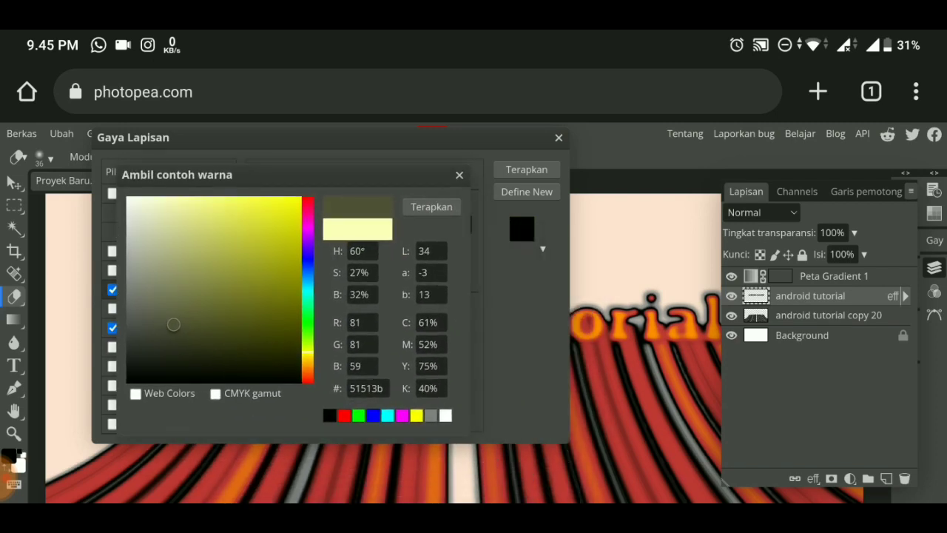
{"action": "mouse_move", "coordinate": [173, 324]}
{"action": "left_mouse_down"}
{"action": "mouse_move", "coordinate": [277, 353]}
{"action": "mouse_move", "coordinate": [302, 383]}
{"action": "left_mouse_up"}
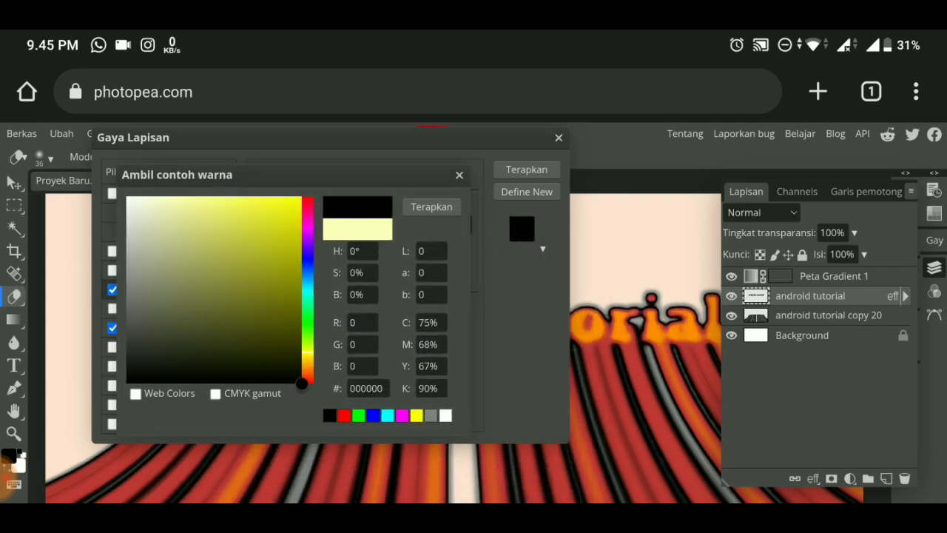
{"action": "left_click", "coordinate": [308, 367]}
{"action": "mouse_move", "coordinate": [229, 334]}
{"action": "left_mouse_down"}
{"action": "mouse_move", "coordinate": [217, 333]}
{"action": "mouse_move", "coordinate": [126, 215]}
{"action": "mouse_move", "coordinate": [152, 275]}
{"action": "mouse_move", "coordinate": [143, 269]}
{"action": "mouse_move", "coordinate": [170, 302]}
{"action": "mouse_move", "coordinate": [138, 313]}
{"action": "mouse_move", "coordinate": [131, 328]}
{"action": "mouse_move", "coordinate": [126, 294]}
{"action": "left_mouse_up"}
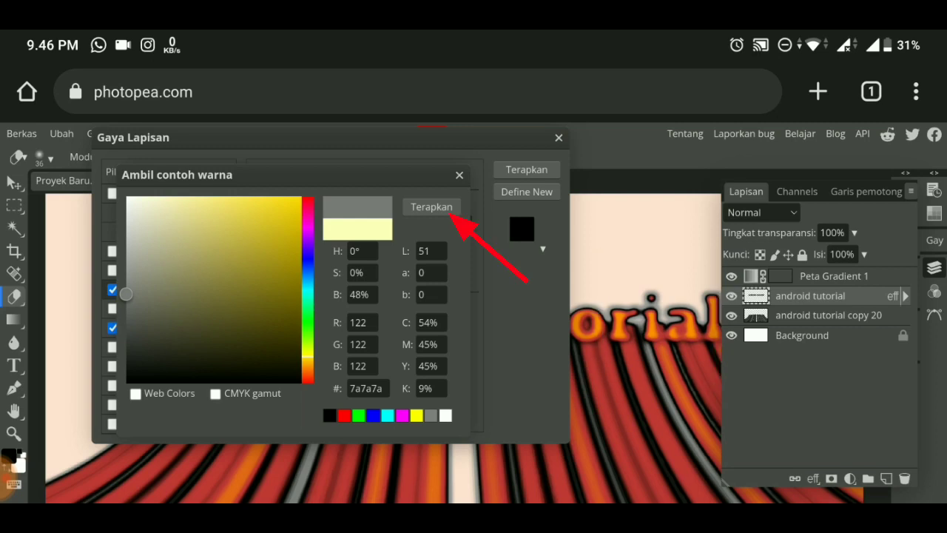
{"action": "left_click", "coordinate": [432, 206]}
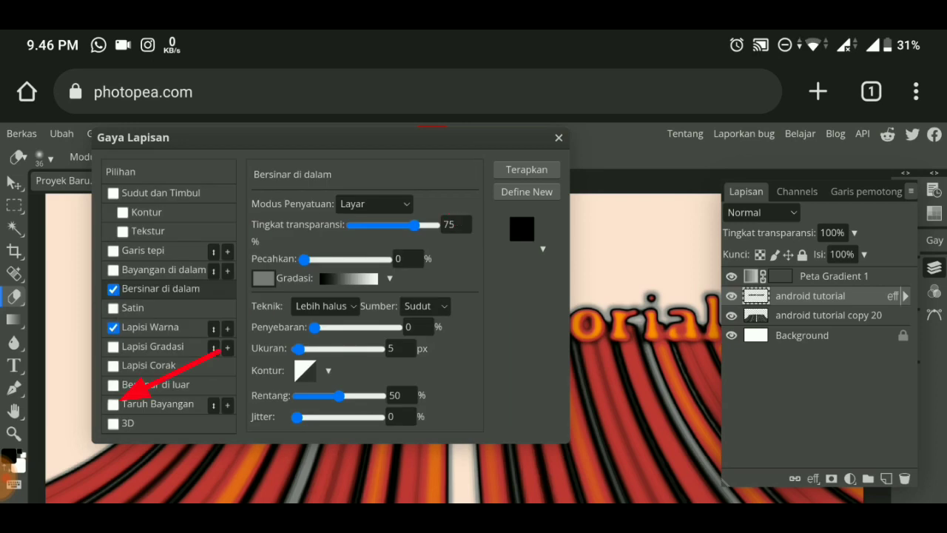
Re-enable the drop shadow with Normal blend mode at about 68% opacity
{"action": "left_click", "coordinate": [112, 405]}
{"action": "left_click", "coordinate": [156, 404]}
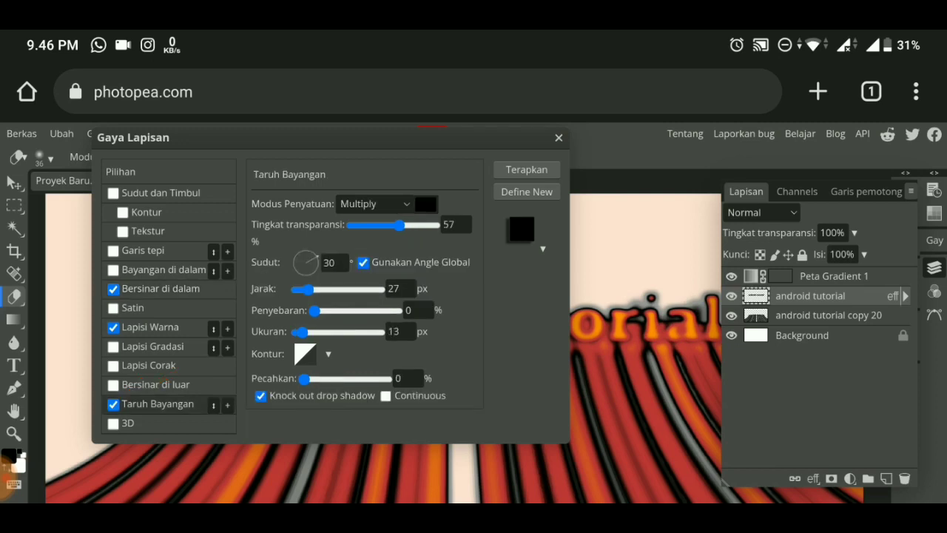
{"action": "left_click", "coordinate": [374, 204]}
{"action": "scroll", "coordinate": [474, 296], "scroll_direction": "up", "scroll_amount": 5}
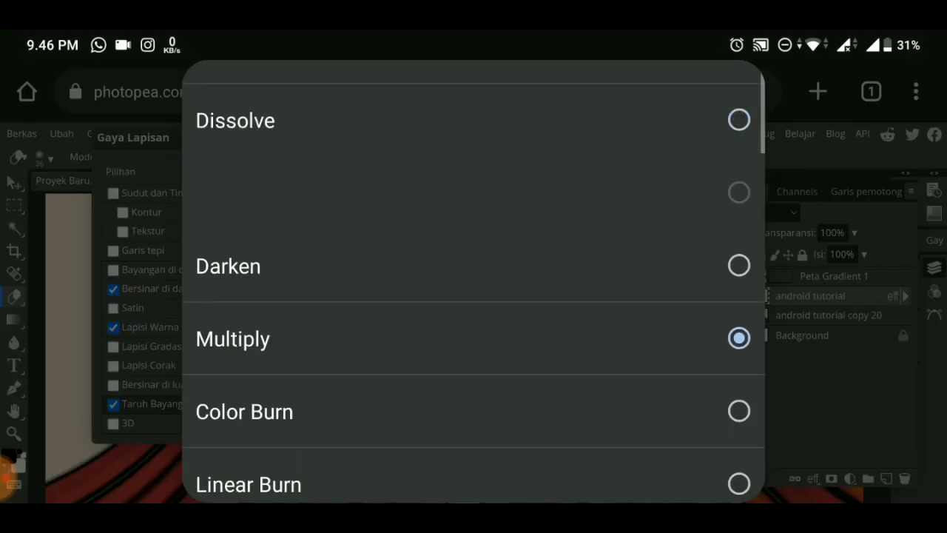
{"action": "left_click", "coordinate": [474, 96]}
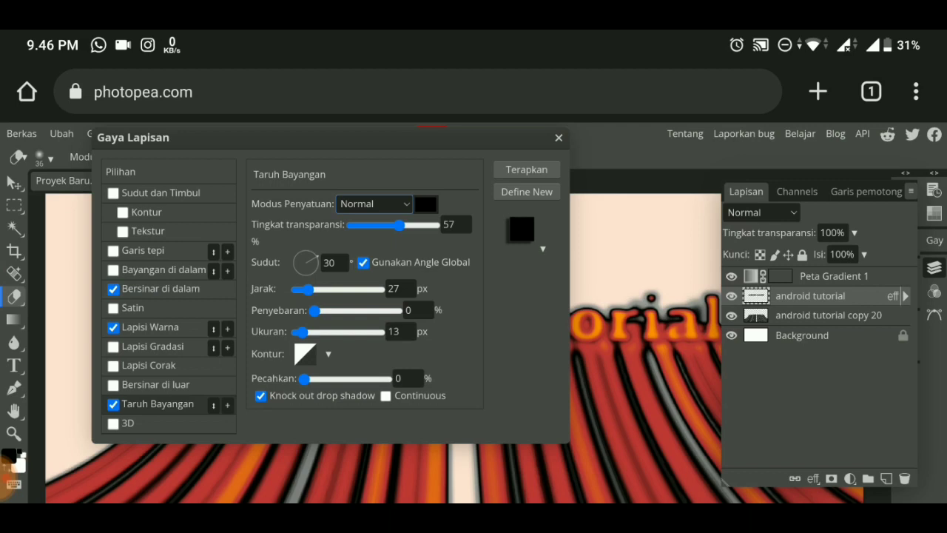
{"action": "mouse_move", "coordinate": [399, 224]}
{"action": "left_mouse_down"}
{"action": "mouse_move", "coordinate": [426, 224]}
{"action": "mouse_move", "coordinate": [409, 224]}
{"action": "left_mouse_up"}
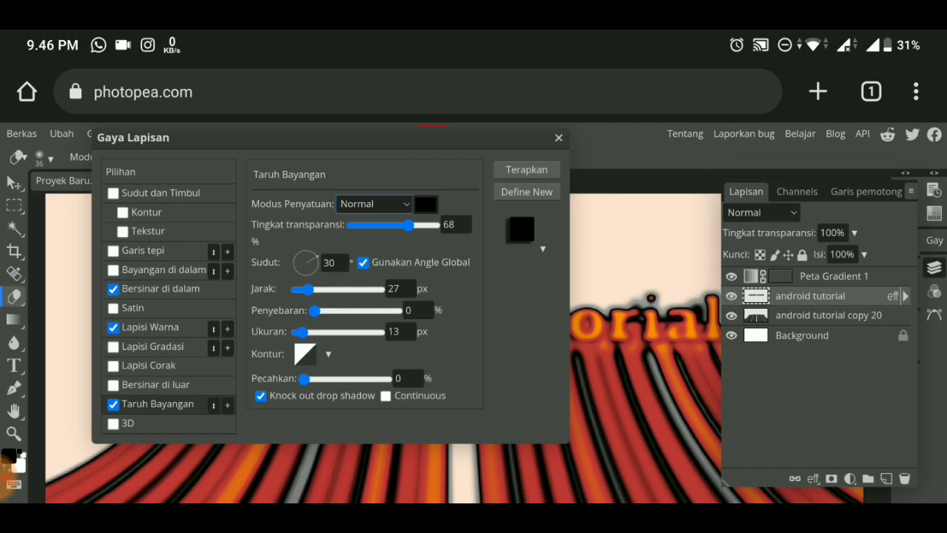
Give the shadow an olive colour and its own 120° angle, then apply the styles
{"action": "left_click", "coordinate": [425, 203]}
{"action": "mouse_move", "coordinate": [169, 281]}
{"action": "left_mouse_down"}
{"action": "mouse_move", "coordinate": [148, 285]}
{"action": "mouse_move", "coordinate": [176, 290]}
{"action": "mouse_move", "coordinate": [192, 310]}
{"action": "mouse_move", "coordinate": [188, 325]}
{"action": "left_mouse_up"}
{"action": "left_click", "coordinate": [190, 323]}
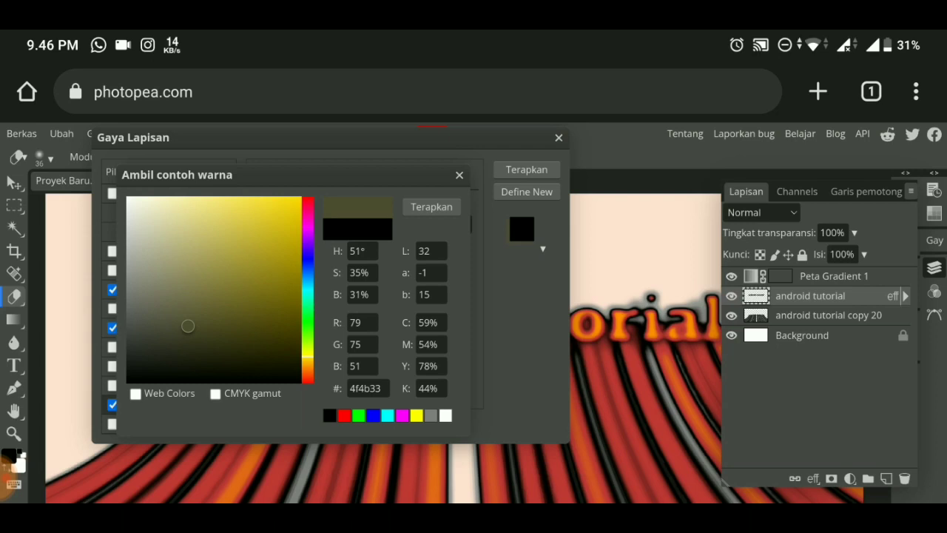
{"action": "left_click", "coordinate": [432, 206]}
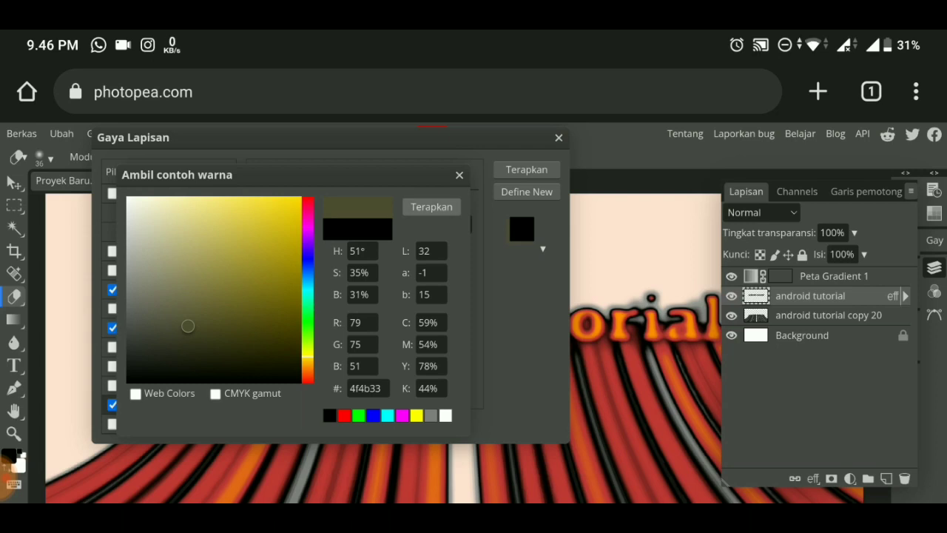
{"action": "left_click_drag", "start_coordinate": [222, 137], "coordinate": [309, 427]}
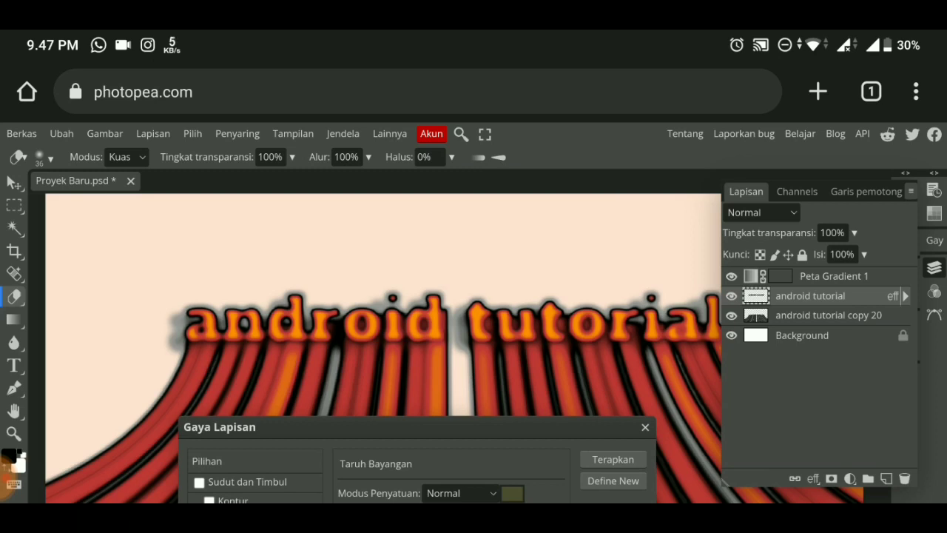
{"action": "left_click_drag", "start_coordinate": [222, 427], "coordinate": [87, 154]}
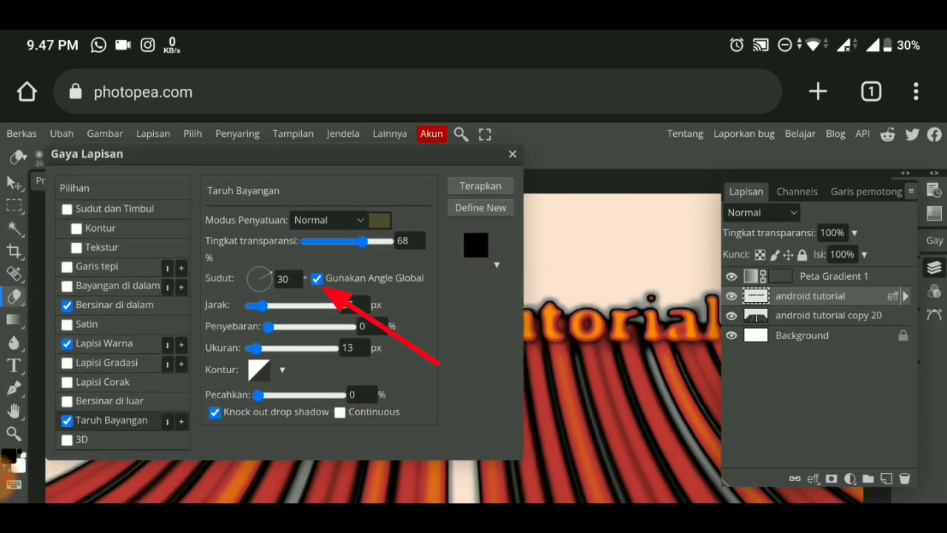
{"action": "left_click", "coordinate": [317, 279]}
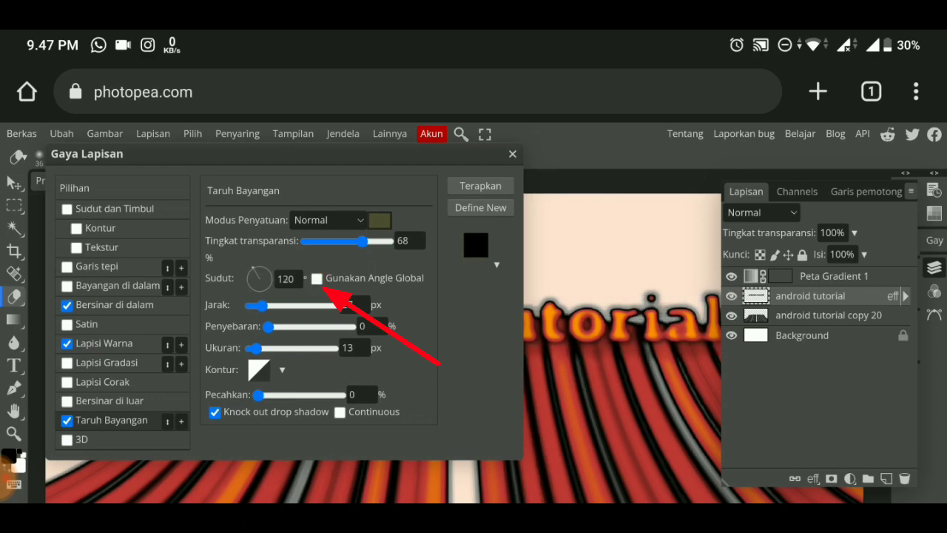
{"action": "mouse_move", "coordinate": [87, 153]}
{"action": "left_mouse_down"}
{"action": "mouse_move", "coordinate": [146, 422]}
{"action": "mouse_move", "coordinate": [81, 226]}
{"action": "left_mouse_up"}
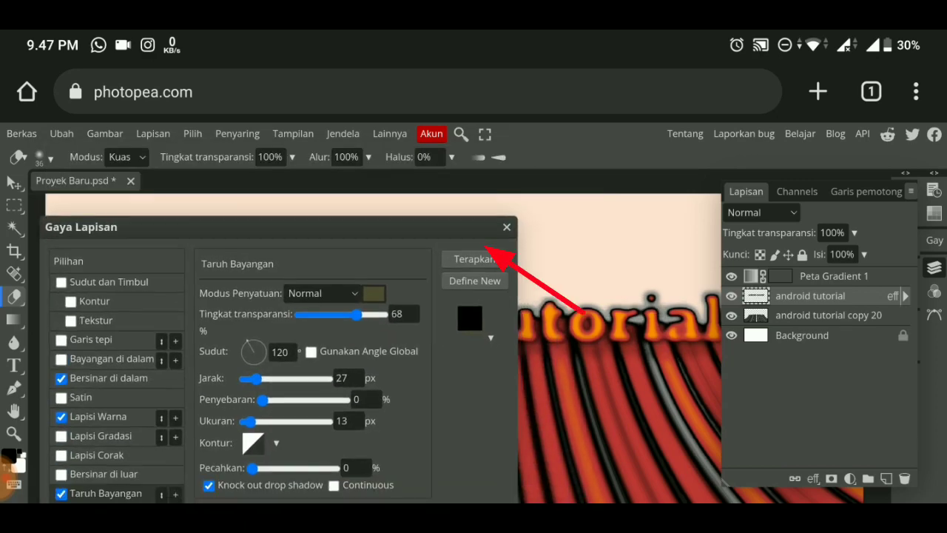
{"action": "left_click", "coordinate": [473, 259]}
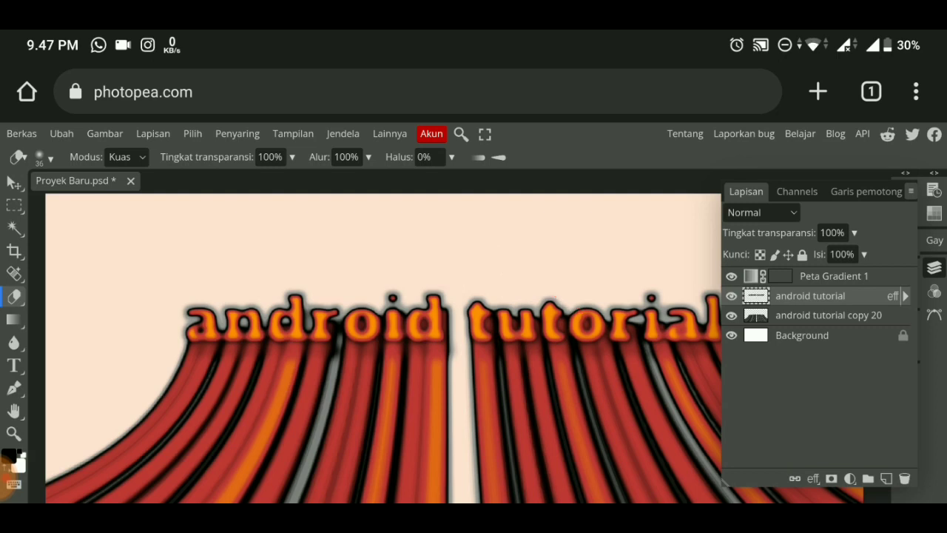
Zoom out, target the android tutorial copy 20 streaks layer and pick the Smudge tool
{"action": "scroll", "coordinate": [160, 308], "scroll_direction": "down", "scroll_amount": 3}
{"action": "scroll", "coordinate": [161, 309], "scroll_direction": "down", "scroll_amount": 1}
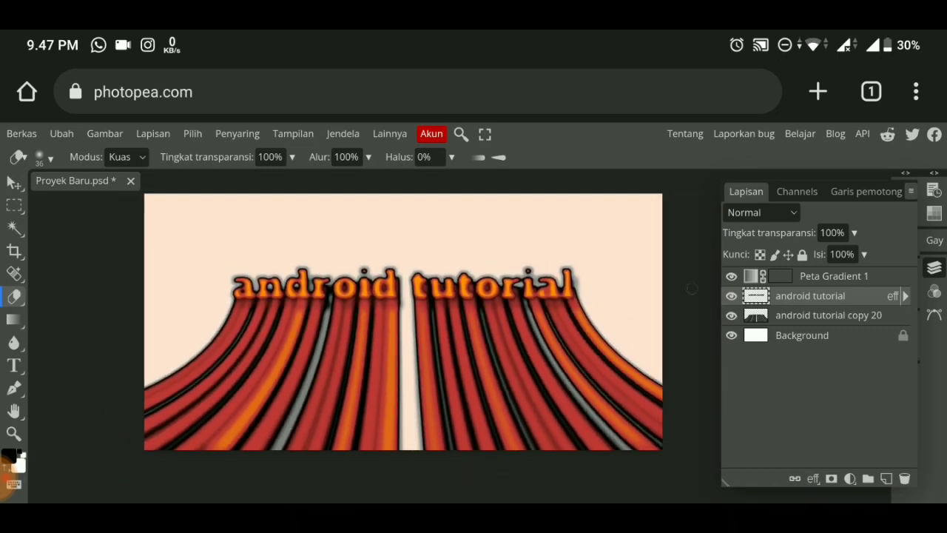
{"action": "scroll", "coordinate": [160, 308], "scroll_direction": "down", "scroll_amount": 1}
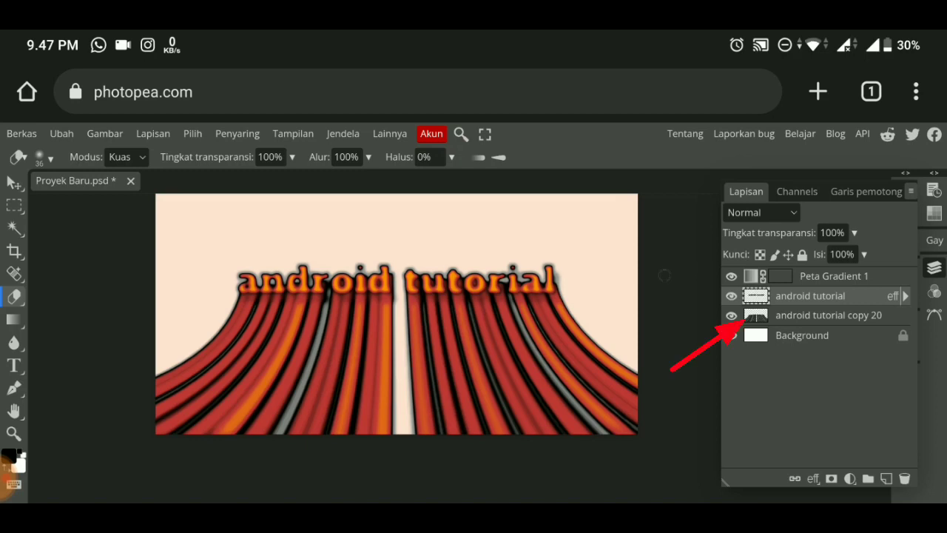
{"action": "left_click", "coordinate": [829, 315]}
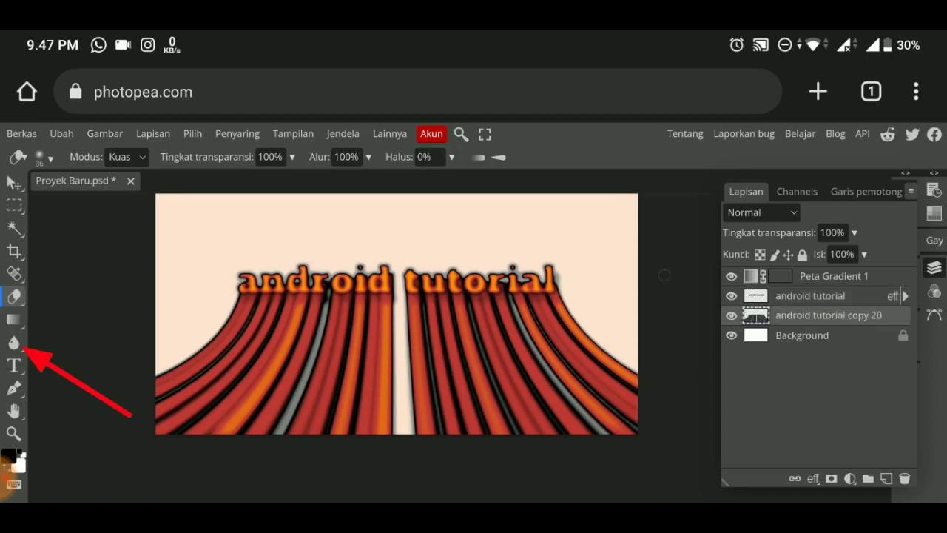
{"action": "left_click", "coordinate": [13, 342]}
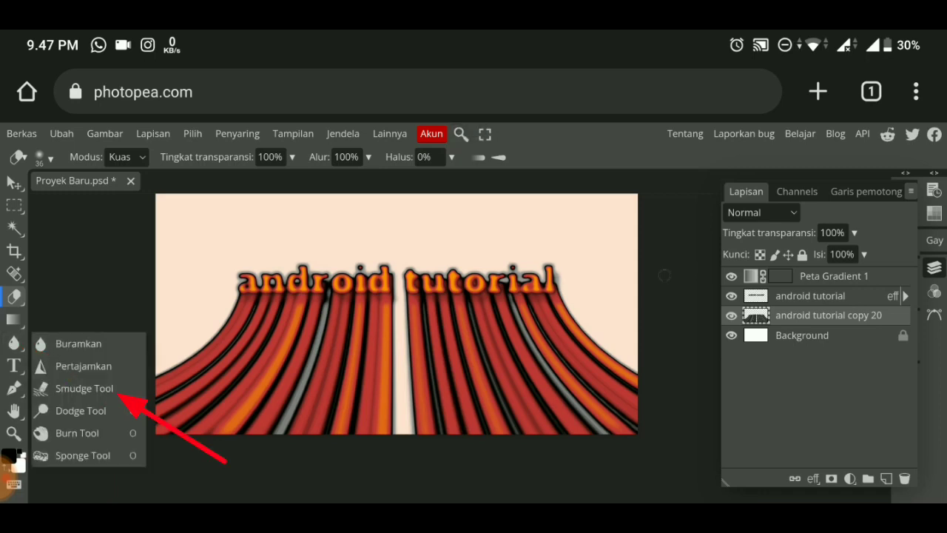
{"action": "left_click", "coordinate": [83, 389]}
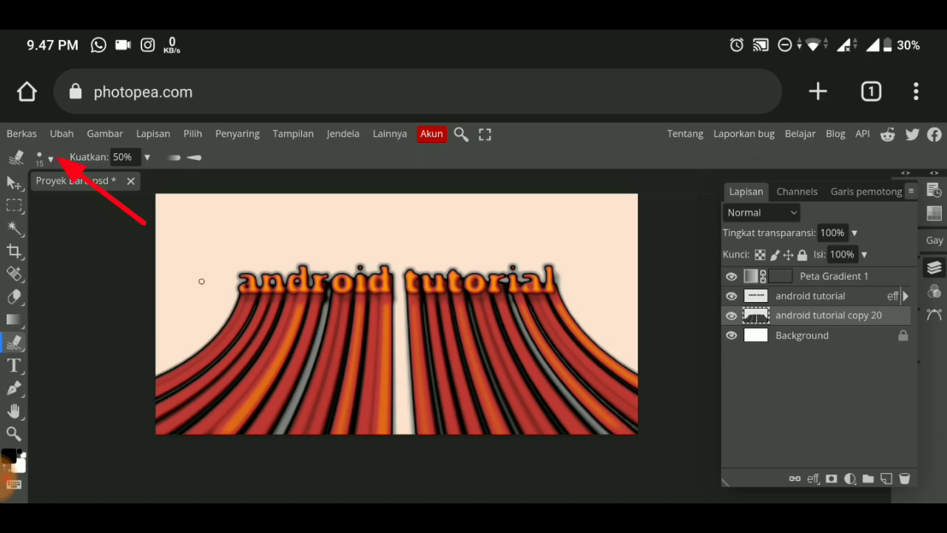
Set the smudge brush to 38 px, test-smear the left stripes, then undo it
{"action": "left_click", "coordinate": [45, 156]}
{"action": "left_click_drag", "start_coordinate": [111, 197], "coordinate": [148, 197]}
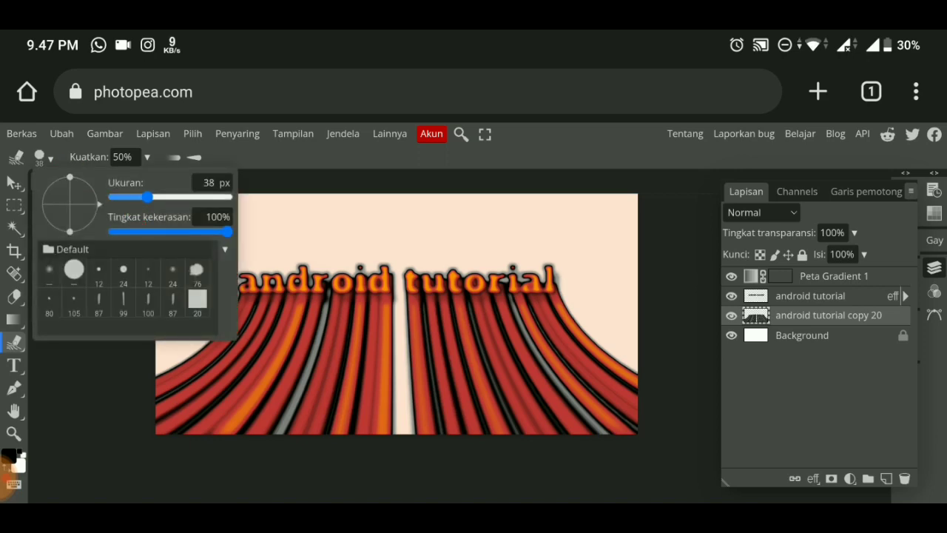
{"action": "left_click", "coordinate": [404, 220]}
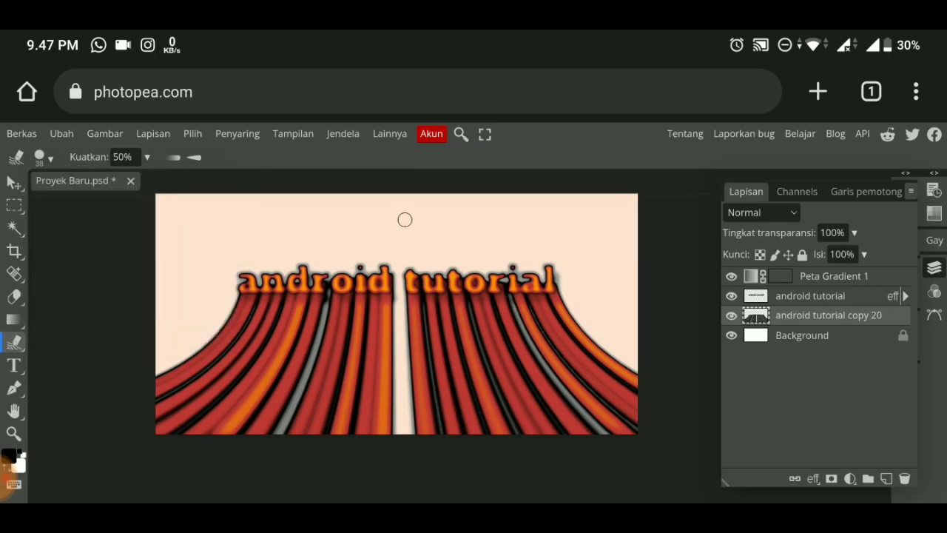
{"action": "scroll", "coordinate": [405, 219], "scroll_direction": "up", "scroll_amount": 3}
{"action": "mouse_move", "coordinate": [171, 320]}
{"action": "left_mouse_down"}
{"action": "mouse_move", "coordinate": [286, 261]}
{"action": "mouse_move", "coordinate": [255, 355]}
{"action": "mouse_move", "coordinate": [293, 278]}
{"action": "mouse_move", "coordinate": [263, 354]}
{"action": "left_mouse_up"}
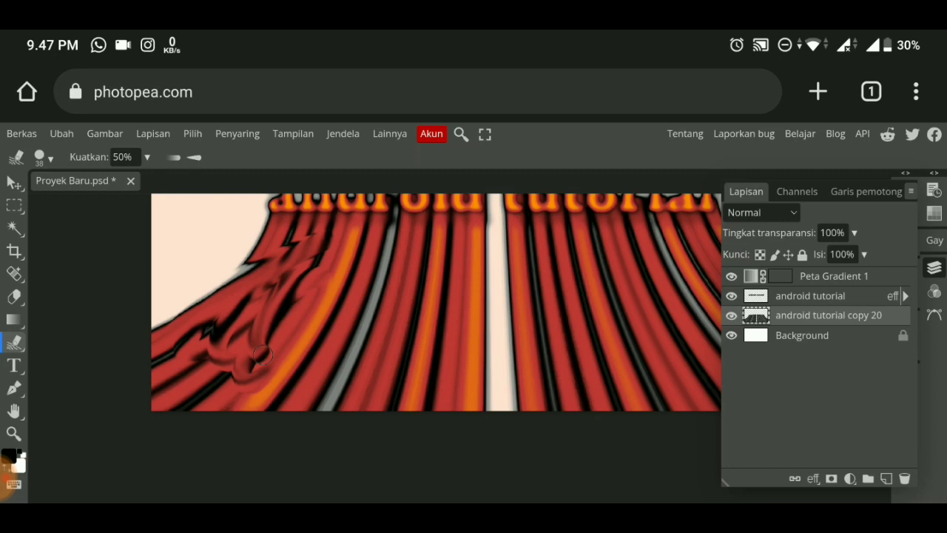
{"action": "scroll", "coordinate": [261, 355], "scroll_direction": "down", "scroll_amount": 3}
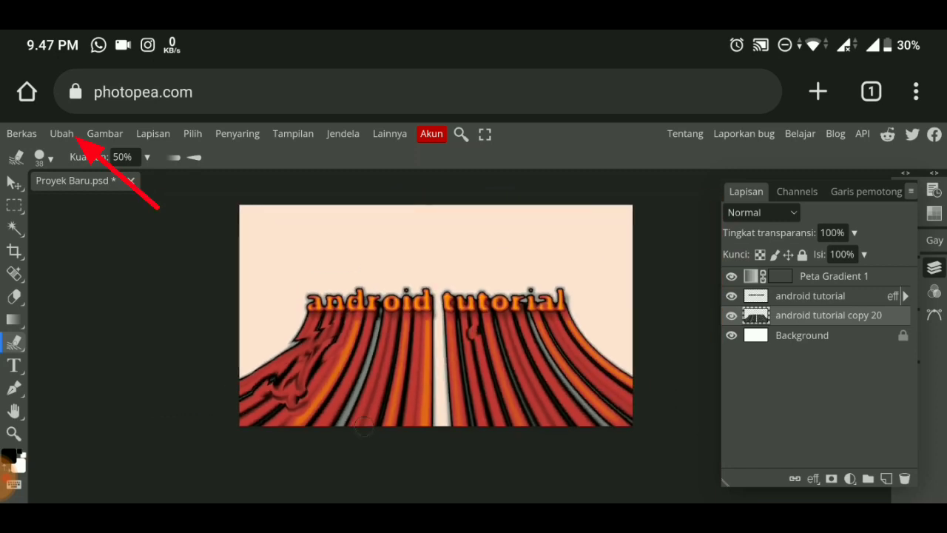
{"action": "left_click", "coordinate": [61, 133]}
{"action": "left_click", "coordinate": [116, 153]}
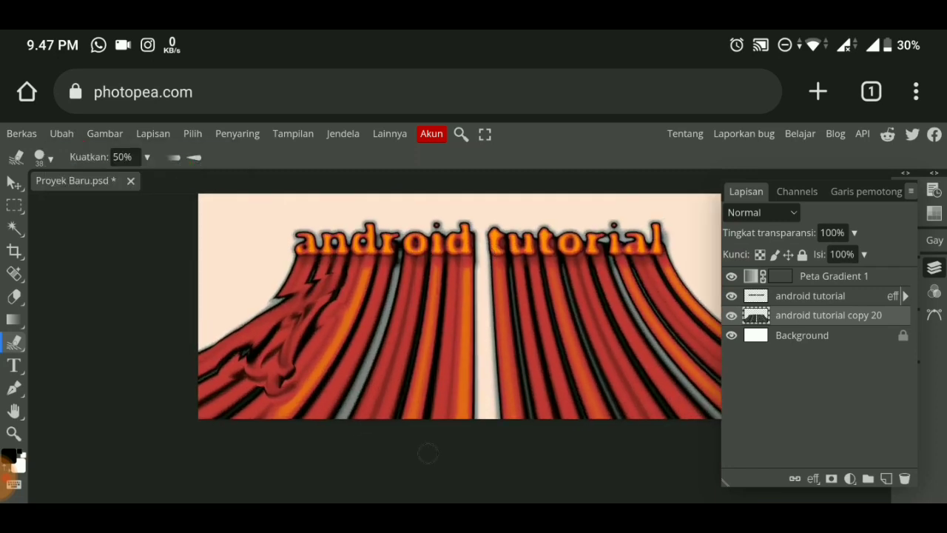
{"action": "left_click", "coordinate": [62, 134]}
{"action": "left_click", "coordinate": [116, 152]}
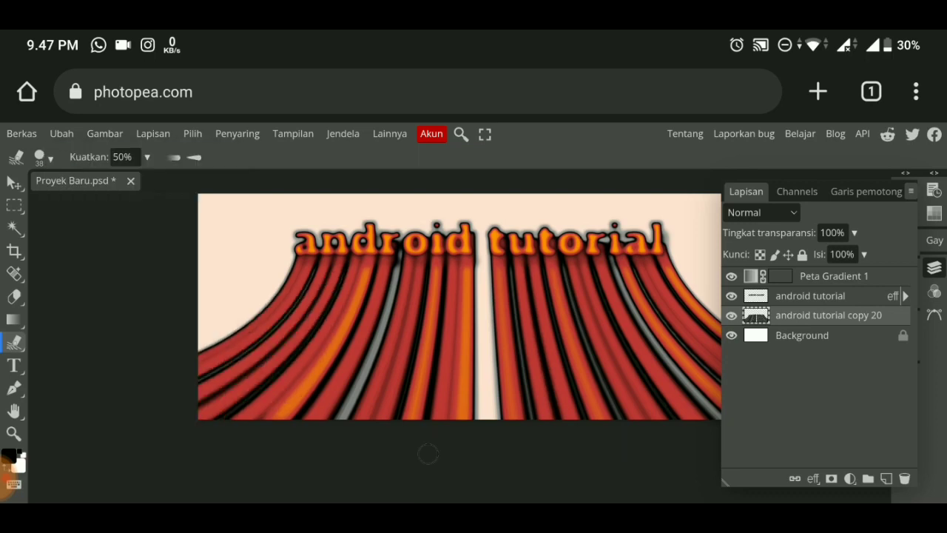
Smear the red stripes downward across the left, middle and right of the canvas
{"action": "mouse_move", "coordinate": [285, 292]}
{"action": "left_mouse_down"}
{"action": "mouse_move", "coordinate": [207, 373]}
{"action": "mouse_move", "coordinate": [200, 399]}
{"action": "left_mouse_up"}
{"action": "mouse_move", "coordinate": [318, 281]}
{"action": "left_mouse_down"}
{"action": "mouse_move", "coordinate": [214, 414]}
{"action": "mouse_move", "coordinate": [350, 291]}
{"action": "mouse_move", "coordinate": [318, 407]}
{"action": "left_mouse_up"}
{"action": "left_click_drag", "start_coordinate": [384, 274], "coordinate": [370, 407]}
{"action": "left_click_drag", "start_coordinate": [429, 259], "coordinate": [414, 415]}
{"action": "mouse_move", "coordinate": [474, 274]}
{"action": "left_mouse_down"}
{"action": "mouse_move", "coordinate": [461, 384]}
{"action": "mouse_move", "coordinate": [504, 296]}
{"action": "mouse_move", "coordinate": [537, 414]}
{"action": "left_mouse_up"}
{"action": "left_click_drag", "start_coordinate": [551, 281], "coordinate": [629, 408]}
{"action": "left_click_drag", "start_coordinate": [644, 281], "coordinate": [711, 341]}
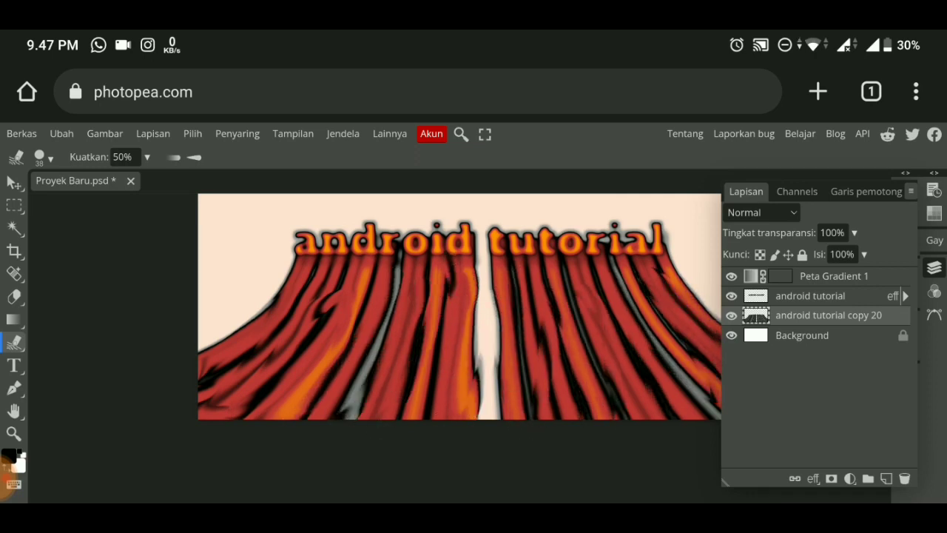
Smear the right-side stripes further, then undo the last few strokes
{"action": "left_click", "coordinate": [935, 268]}
{"action": "mouse_move", "coordinate": [673, 289]}
{"action": "left_mouse_down"}
{"action": "mouse_move", "coordinate": [740, 378]}
{"action": "mouse_move", "coordinate": [733, 418]}
{"action": "left_mouse_up"}
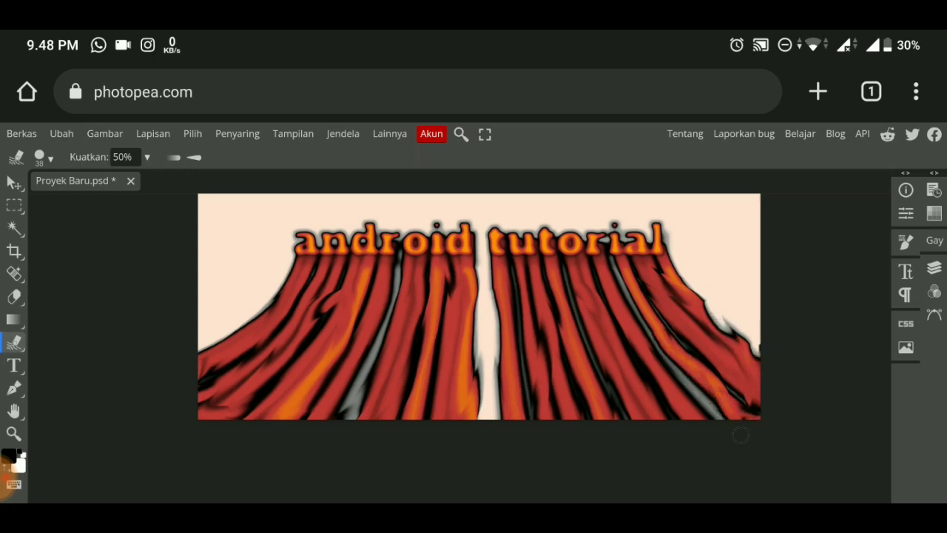
{"action": "left_click_drag", "start_coordinate": [636, 333], "coordinate": [533, 418]}
{"action": "left_click_drag", "start_coordinate": [518, 318], "coordinate": [503, 418]}
{"action": "left_click", "coordinate": [62, 133]}
{"action": "left_click", "coordinate": [110, 200]}
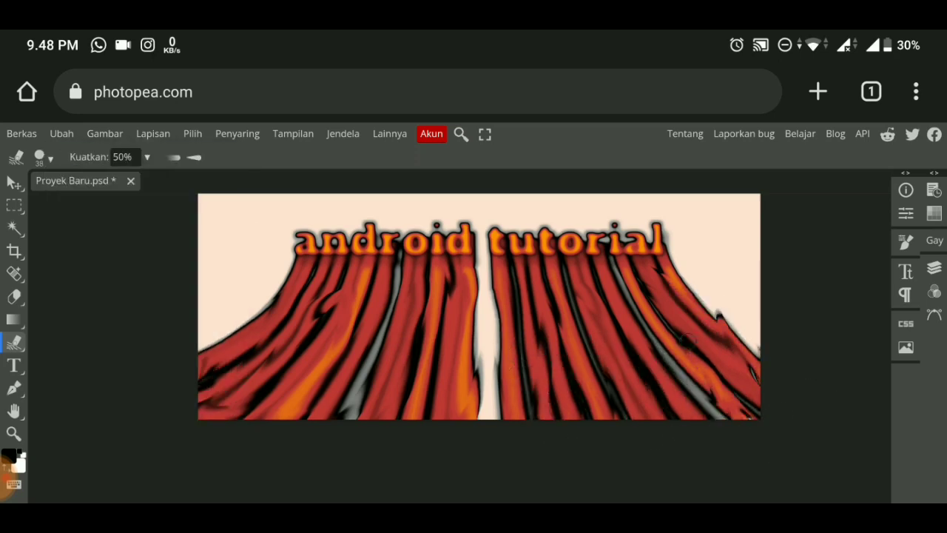
{"action": "left_click", "coordinate": [61, 133]}
{"action": "left_click", "coordinate": [111, 153]}
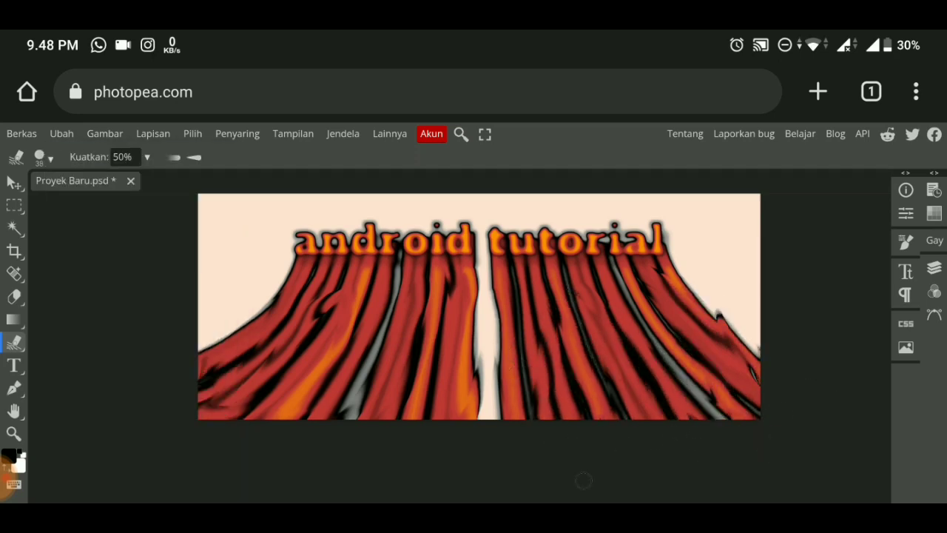
Refine the left curtain edge, centre gap and right folds, undoing strokes as needed
{"action": "left_click_drag", "start_coordinate": [481, 341], "coordinate": [494, 416]}
{"action": "mouse_move", "coordinate": [270, 348]}
{"action": "left_mouse_down"}
{"action": "mouse_move", "coordinate": [250, 299]}
{"action": "mouse_move", "coordinate": [254, 279]}
{"action": "left_mouse_up"}
{"action": "left_click", "coordinate": [61, 133]}
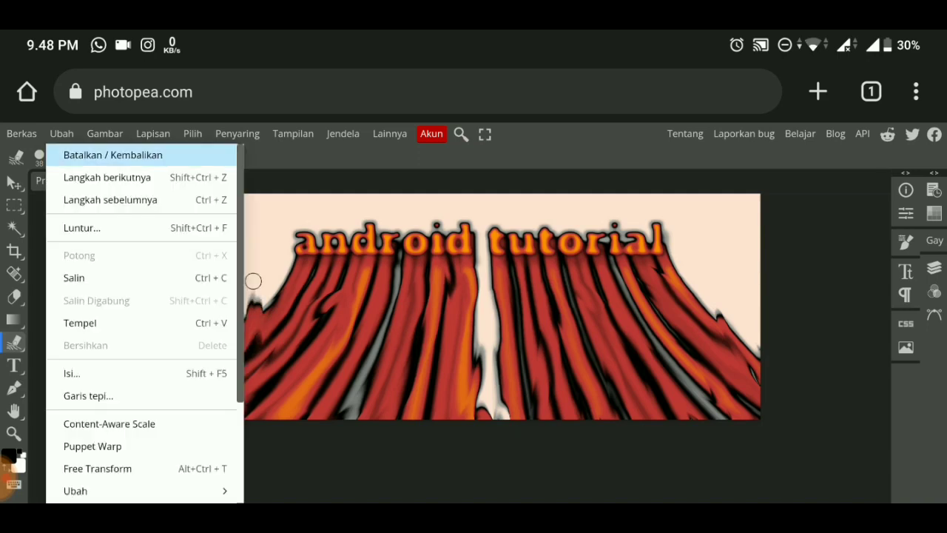
{"action": "left_click", "coordinate": [111, 154]}
{"action": "mouse_move", "coordinate": [243, 326]}
{"action": "left_mouse_down"}
{"action": "mouse_move", "coordinate": [276, 287]}
{"action": "mouse_move", "coordinate": [212, 334]}
{"action": "mouse_move", "coordinate": [249, 303]}
{"action": "left_mouse_up"}
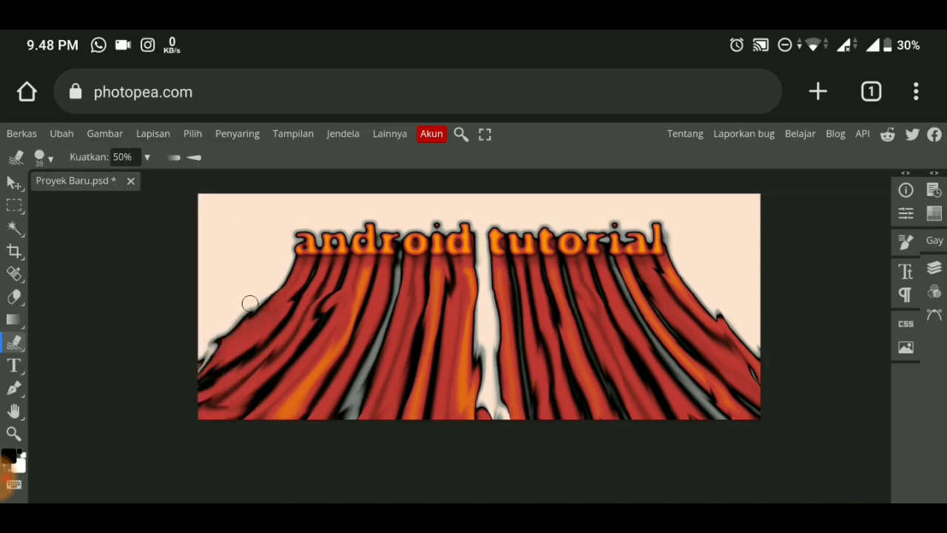
{"action": "mouse_move", "coordinate": [299, 403]}
{"action": "left_mouse_down"}
{"action": "mouse_move", "coordinate": [333, 422]}
{"action": "mouse_move", "coordinate": [333, 320]}
{"action": "left_mouse_up"}
{"action": "left_click", "coordinate": [61, 133]}
{"action": "left_click", "coordinate": [112, 154]}
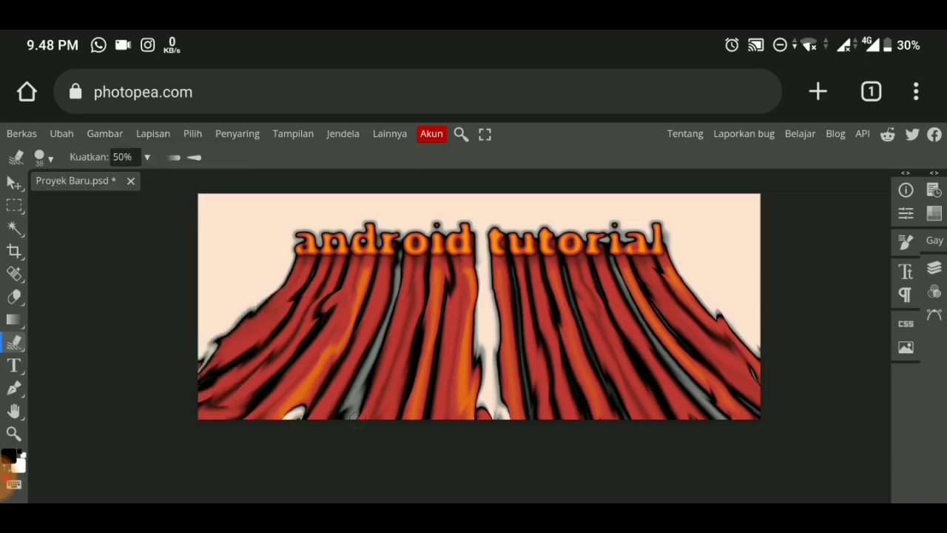
{"action": "mouse_move", "coordinate": [354, 415]}
{"action": "left_mouse_down"}
{"action": "mouse_move", "coordinate": [374, 331]}
{"action": "mouse_move", "coordinate": [354, 319]}
{"action": "left_mouse_up"}
{"action": "mouse_move", "coordinate": [614, 296]}
{"action": "left_mouse_down"}
{"action": "mouse_move", "coordinate": [625, 363]}
{"action": "mouse_move", "coordinate": [651, 385]}
{"action": "left_mouse_up"}
{"action": "mouse_move", "coordinate": [581, 347]}
{"action": "left_mouse_down"}
{"action": "mouse_move", "coordinate": [567, 303]}
{"action": "mouse_move", "coordinate": [651, 323]}
{"action": "left_mouse_up"}
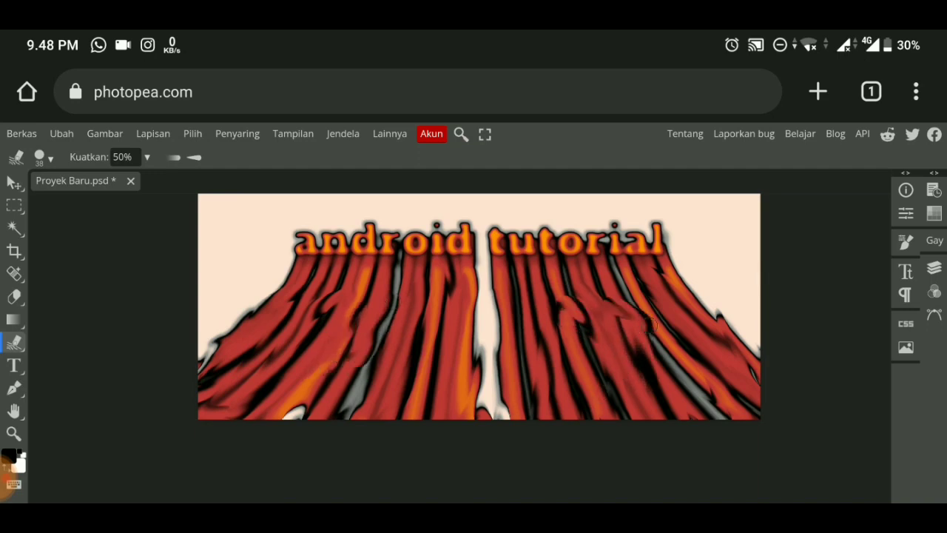
Start placing an image into the document with Berkas > Buka & Letakkan
{"action": "scroll", "coordinate": [557, 288], "scroll_direction": "down", "scroll_amount": 2}
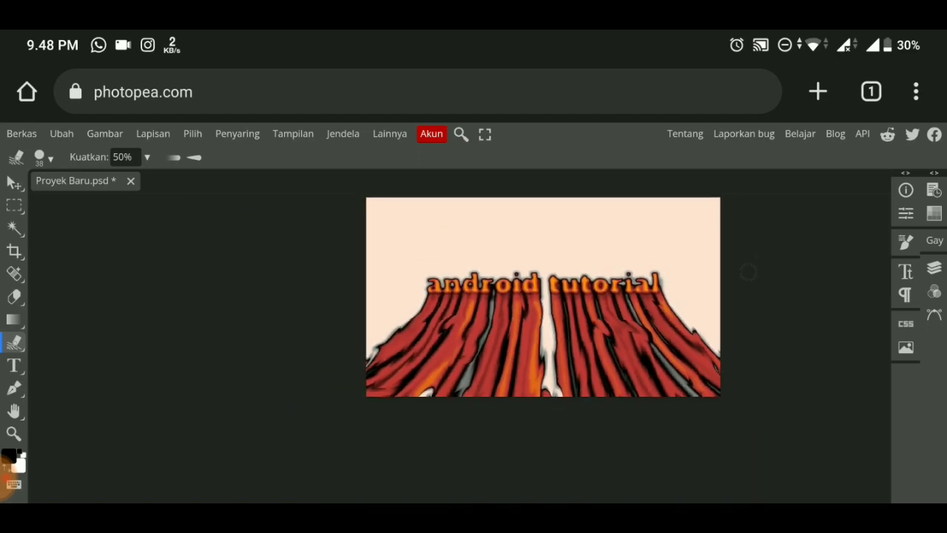
{"action": "scroll", "coordinate": [556, 288], "scroll_direction": "down", "scroll_amount": 2}
{"action": "scroll", "coordinate": [556, 288], "scroll_direction": "down", "scroll_amount": 2}
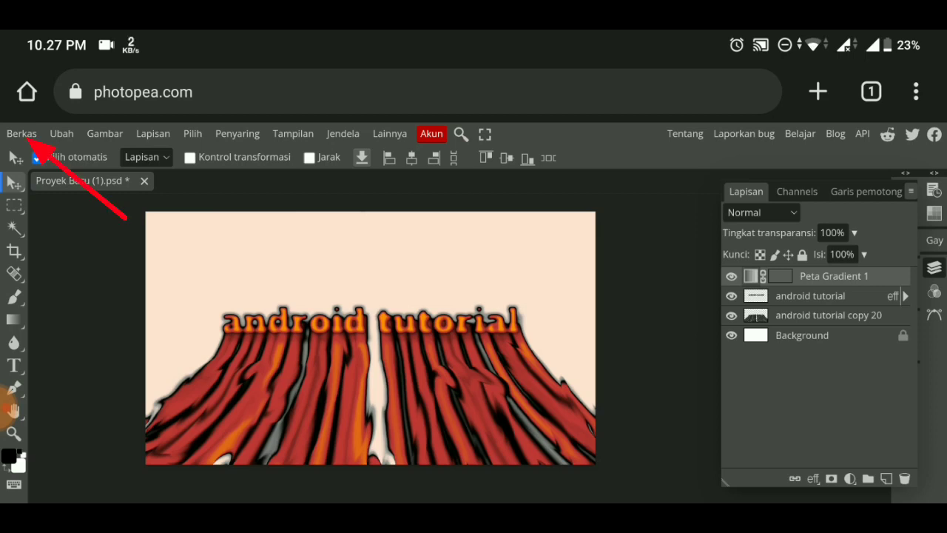
{"action": "left_click", "coordinate": [21, 133]}
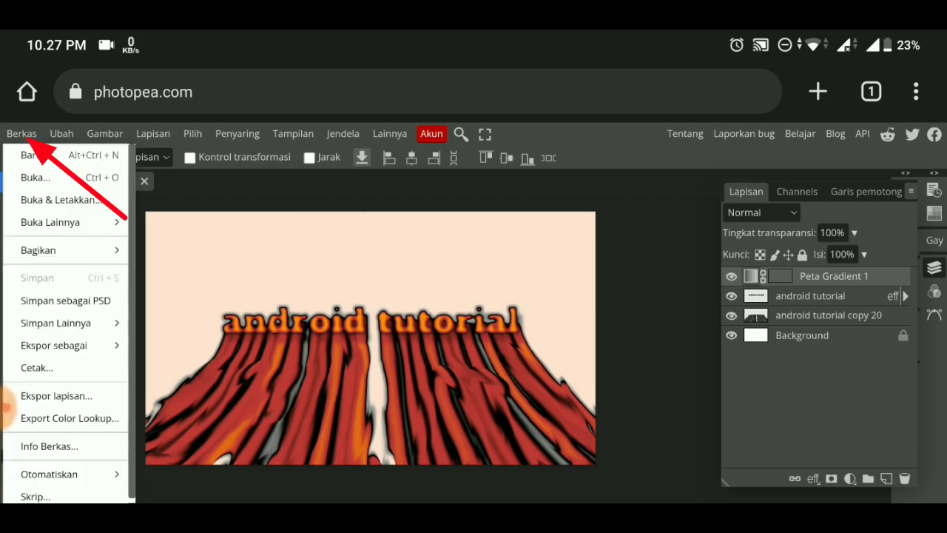
{"action": "left_click", "coordinate": [6, 407]}
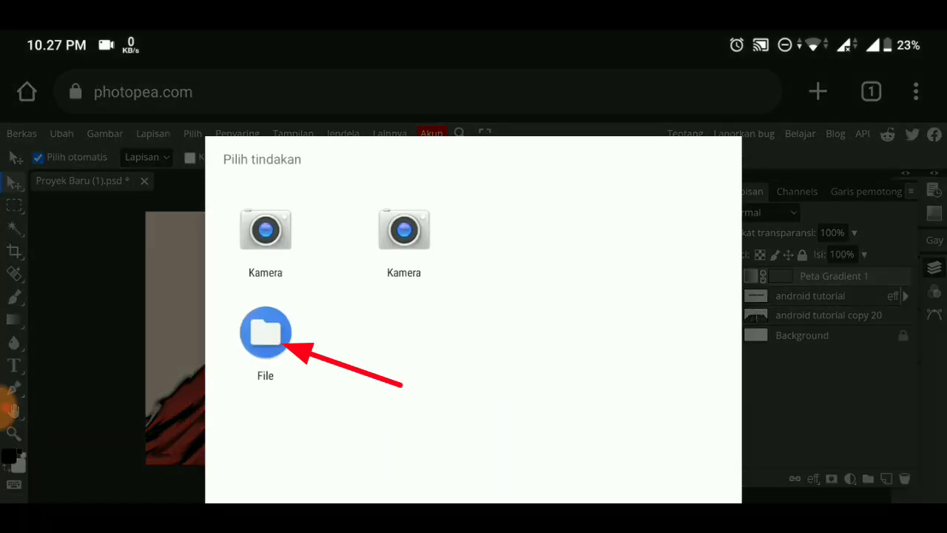
Pick the black-and-white grunge texture image from the Pin folder in Android Files
{"action": "left_click", "coordinate": [265, 333]}
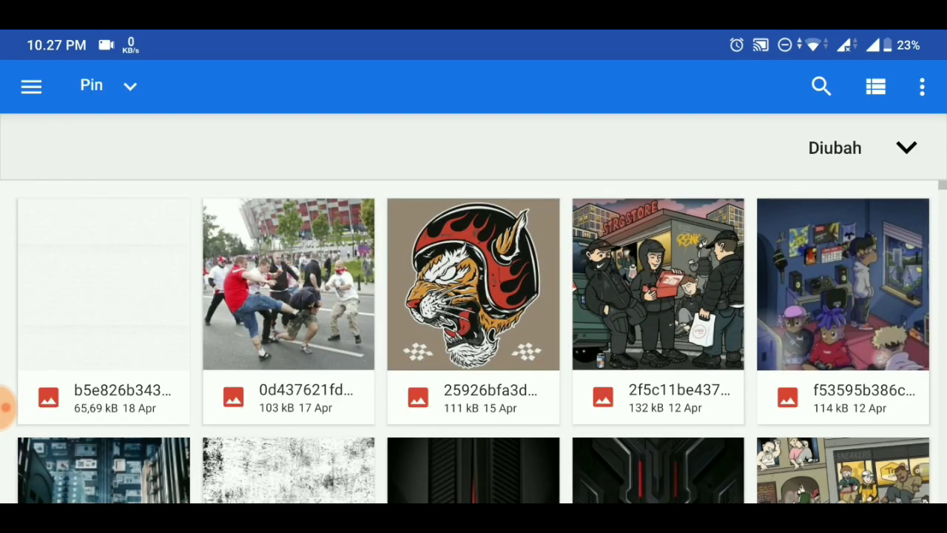
{"action": "scroll", "coordinate": [474, 341], "scroll_direction": "down", "scroll_amount": 1}
{"action": "scroll", "coordinate": [473, 340], "scroll_direction": "down", "scroll_amount": 2}
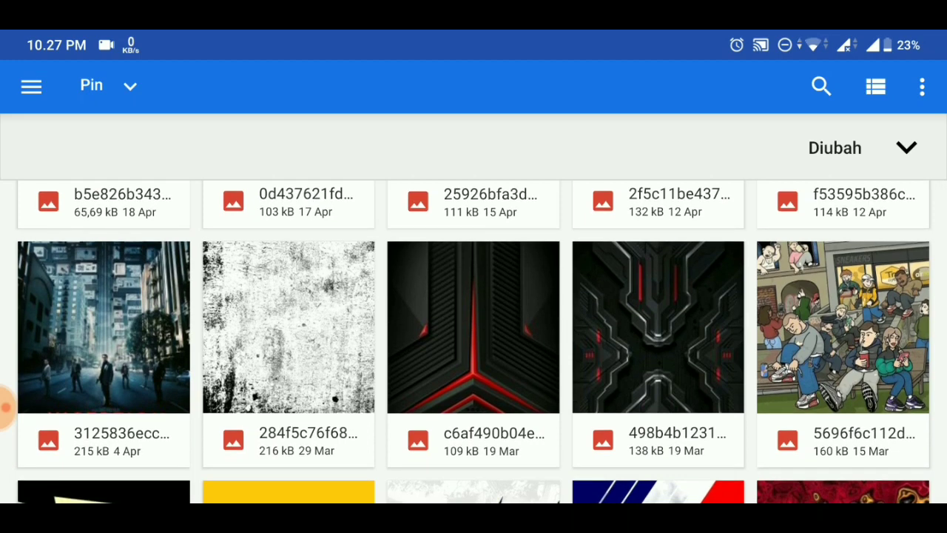
{"action": "left_click", "coordinate": [474, 326]}
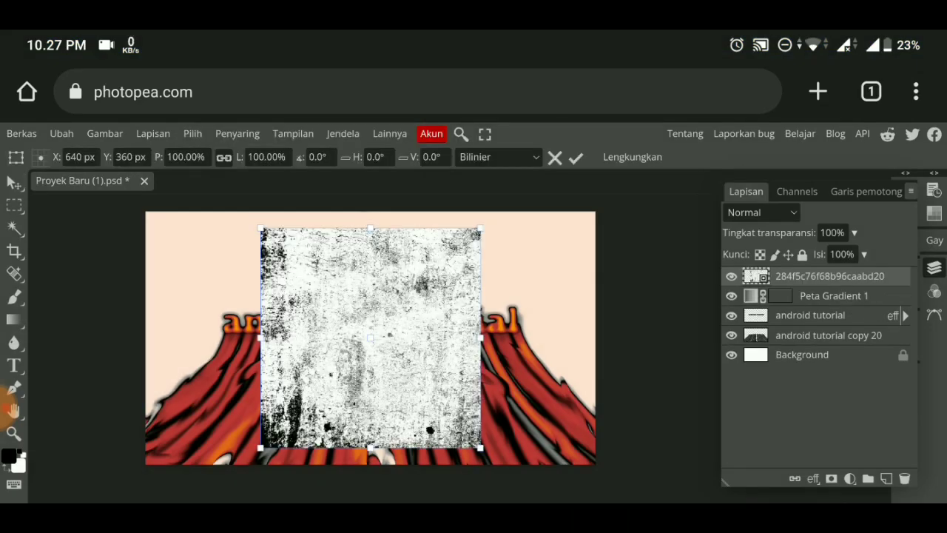
Rotate the grunge texture -90°, scale it to about 252% to fill the canvas, and commit
{"action": "scroll", "coordinate": [370, 338], "scroll_direction": "down", "scroll_amount": 1}
{"action": "scroll", "coordinate": [370, 337], "scroll_direction": "down", "scroll_amount": 1}
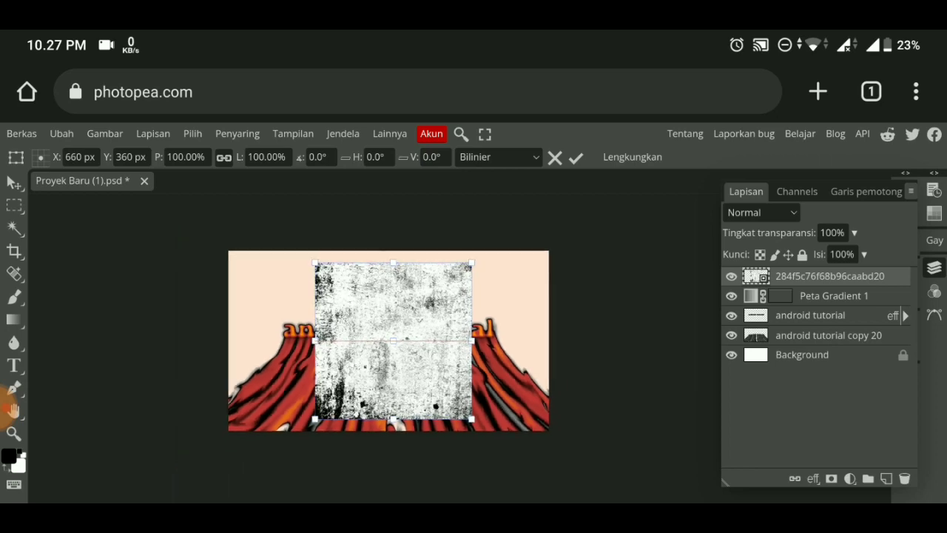
{"action": "scroll", "coordinate": [385, 335], "scroll_direction": "down", "scroll_amount": 1}
{"action": "mouse_move", "coordinate": [503, 244]}
{"action": "left_mouse_down"}
{"action": "mouse_move", "coordinate": [319, 213]}
{"action": "mouse_move", "coordinate": [302, 224]}
{"action": "left_mouse_up"}
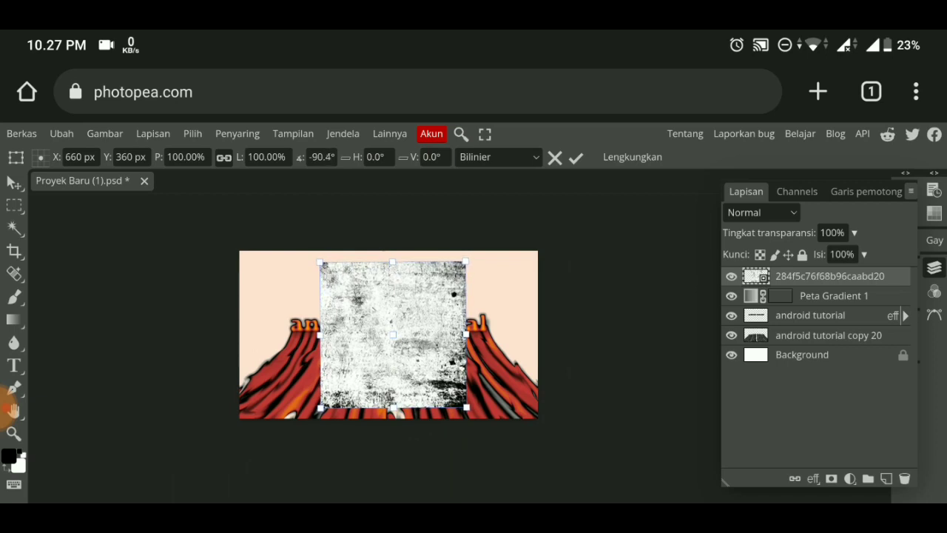
{"action": "left_click_drag", "start_coordinate": [466, 335], "coordinate": [579, 333]}
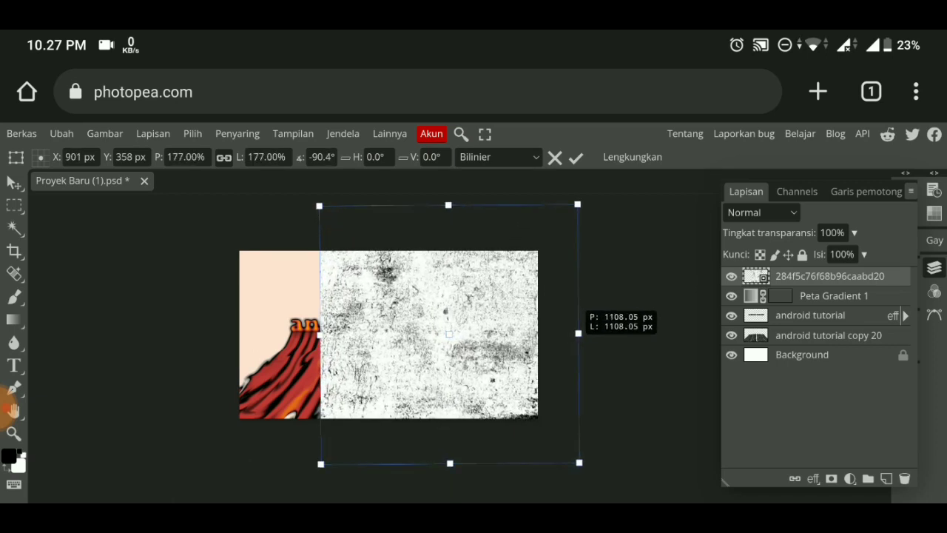
{"action": "left_click_drag", "start_coordinate": [319, 334], "coordinate": [209, 336]}
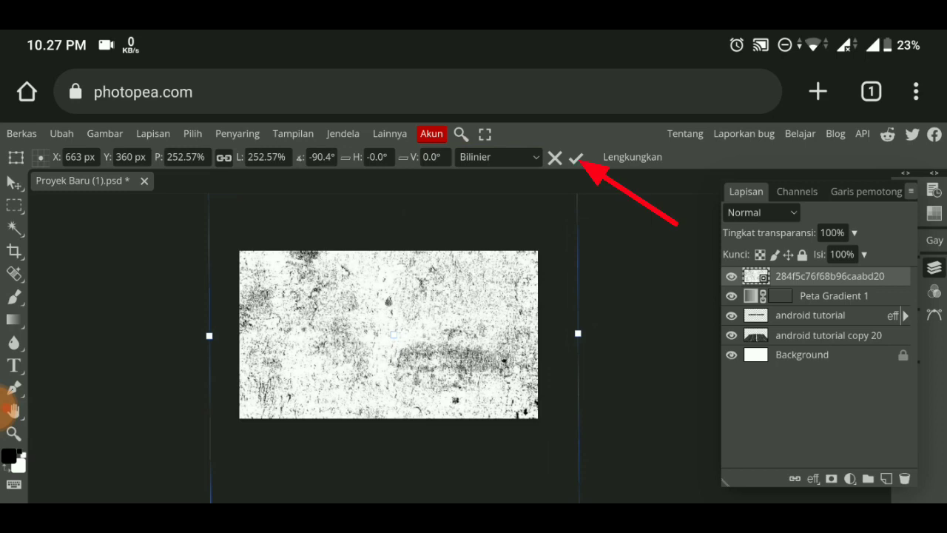
{"action": "left_click", "coordinate": [576, 157]}
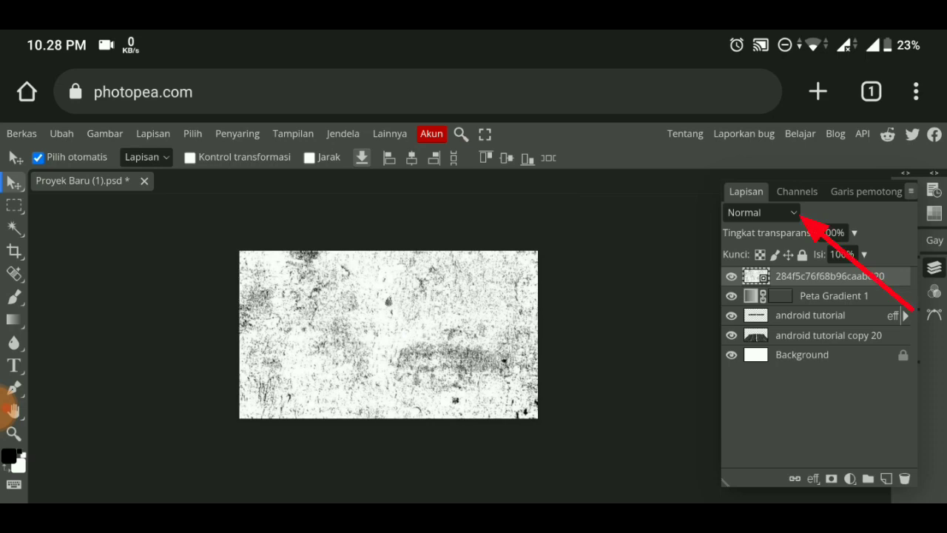
Set the grunge texture layer to Multiply blend mode at 78% opacity
{"action": "left_click", "coordinate": [761, 212]}
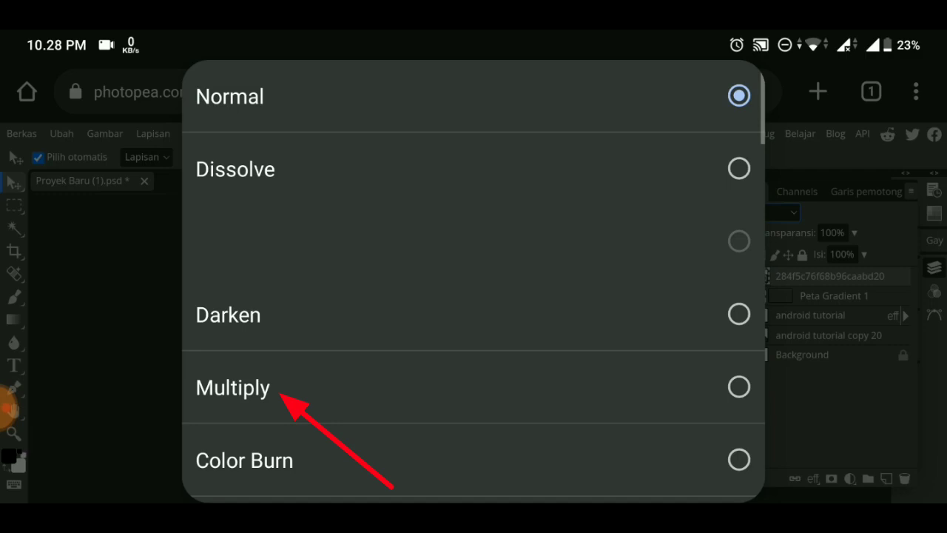
{"action": "left_click", "coordinate": [233, 387]}
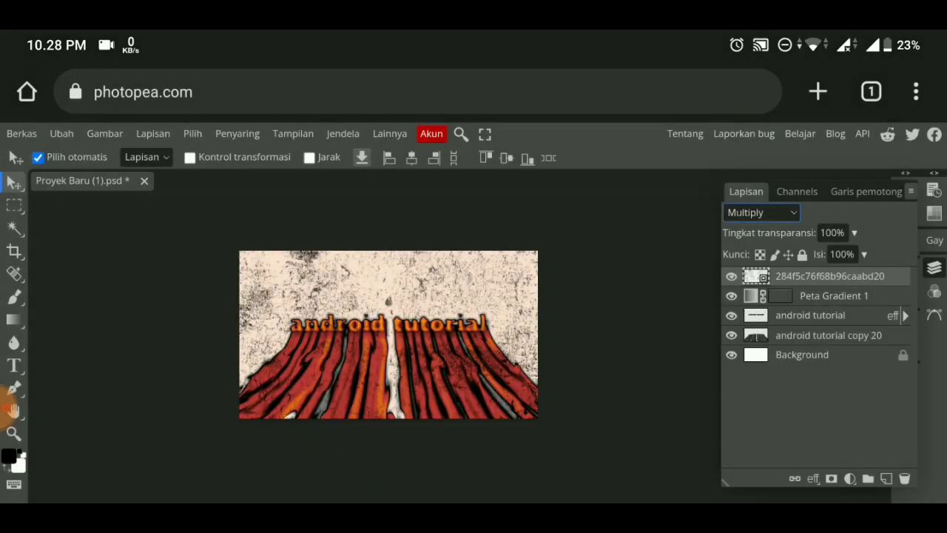
{"action": "left_click", "coordinate": [829, 335]}
{"action": "scroll", "coordinate": [366, 339], "scroll_direction": "up", "scroll_amount": 5}
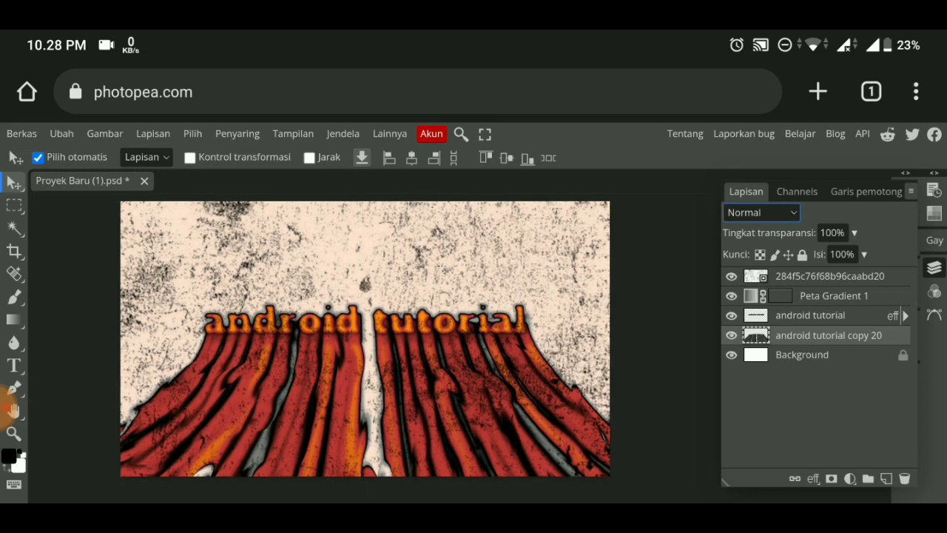
{"action": "left_click", "coordinate": [829, 276]}
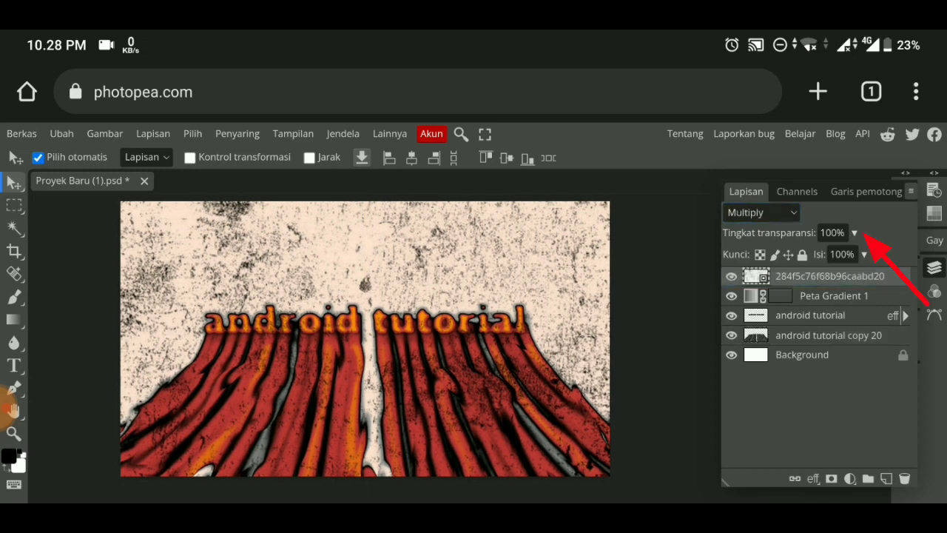
{"action": "left_click", "coordinate": [854, 232]}
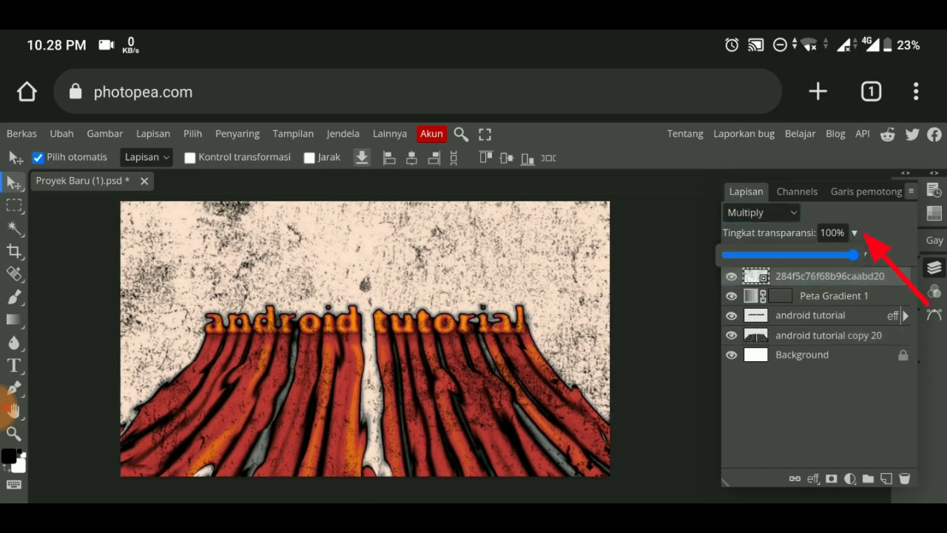
{"action": "left_click_drag", "start_coordinate": [857, 255], "coordinate": [828, 255]}
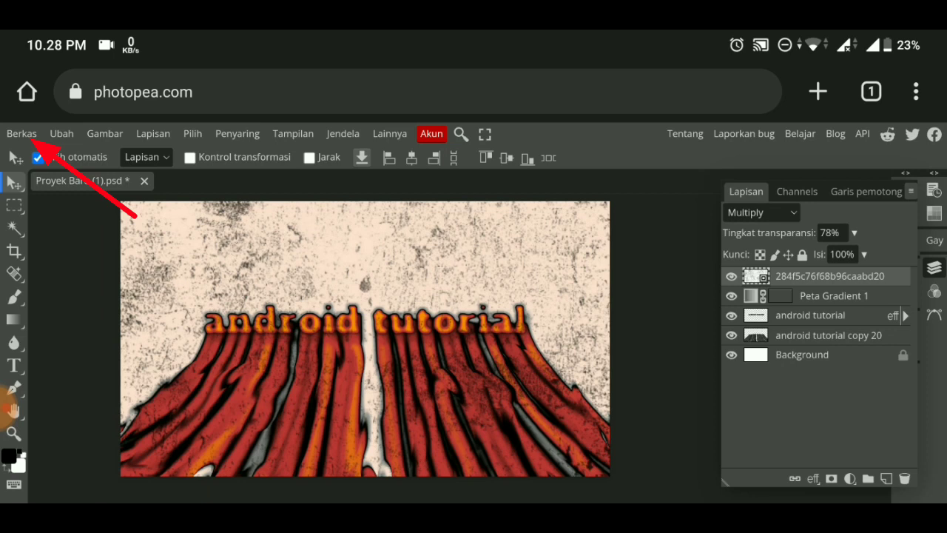
Open the PNG Save for Web dialog from Berkas > Ekspor sebagai > PNG
{"action": "left_click", "coordinate": [21, 133]}
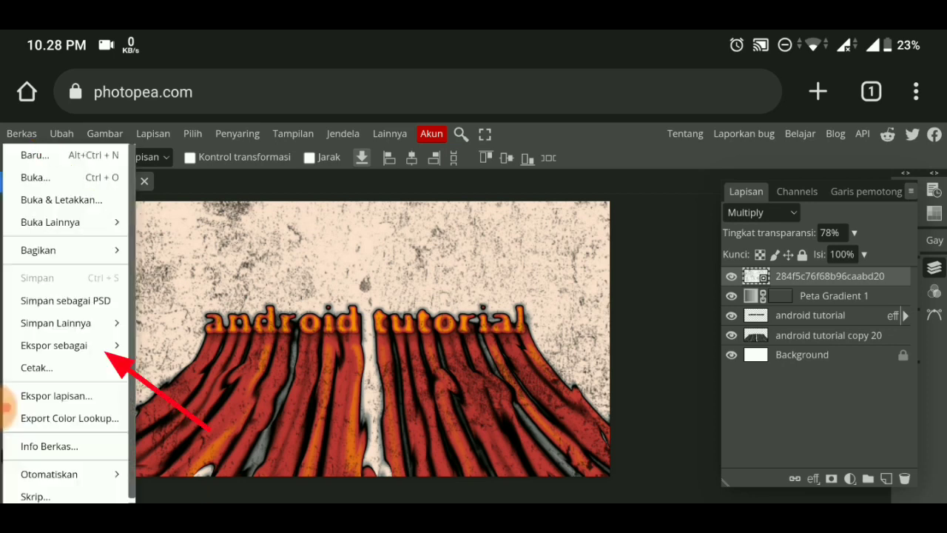
{"action": "left_click", "coordinate": [54, 345]}
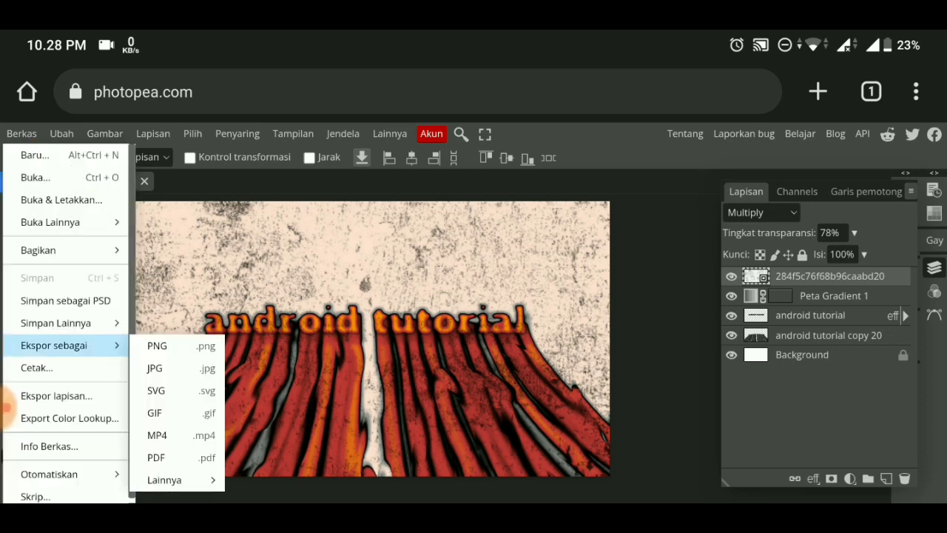
{"action": "left_click", "coordinate": [157, 346]}
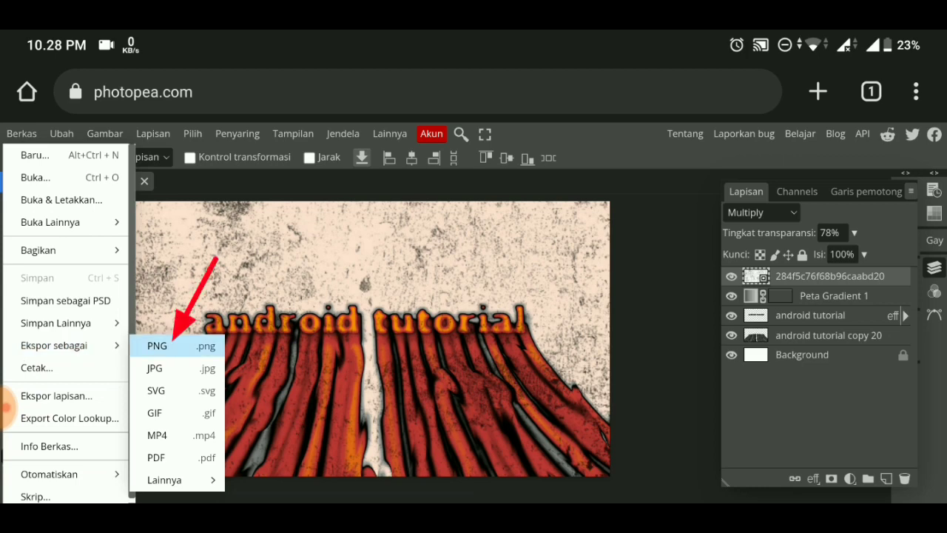
{"action": "left_click", "coordinate": [157, 346]}
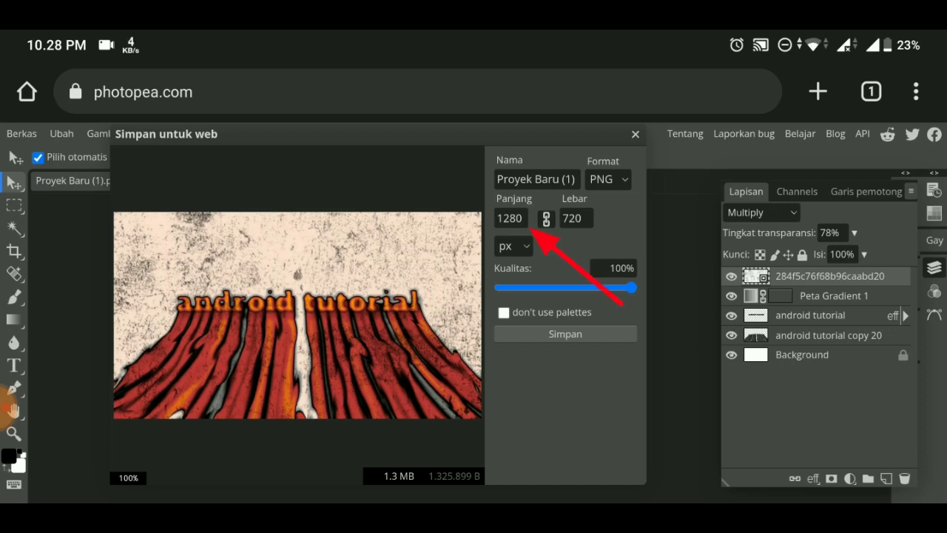
Change the export width from 1280 to 2000 px, giving 2000 × 1125
{"action": "left_click", "coordinate": [520, 219]}
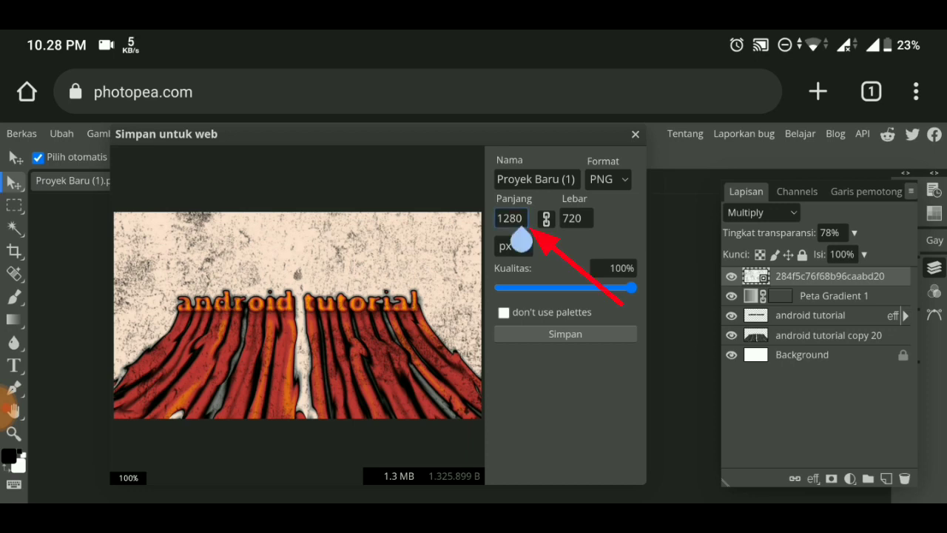
{"action": "key", "text": "Escape"}
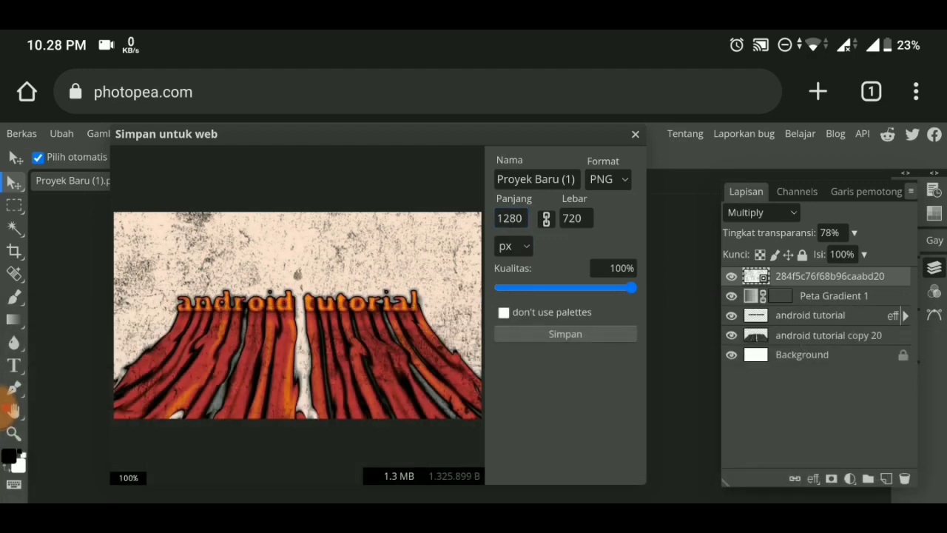
{"action": "left_click", "coordinate": [515, 219]}
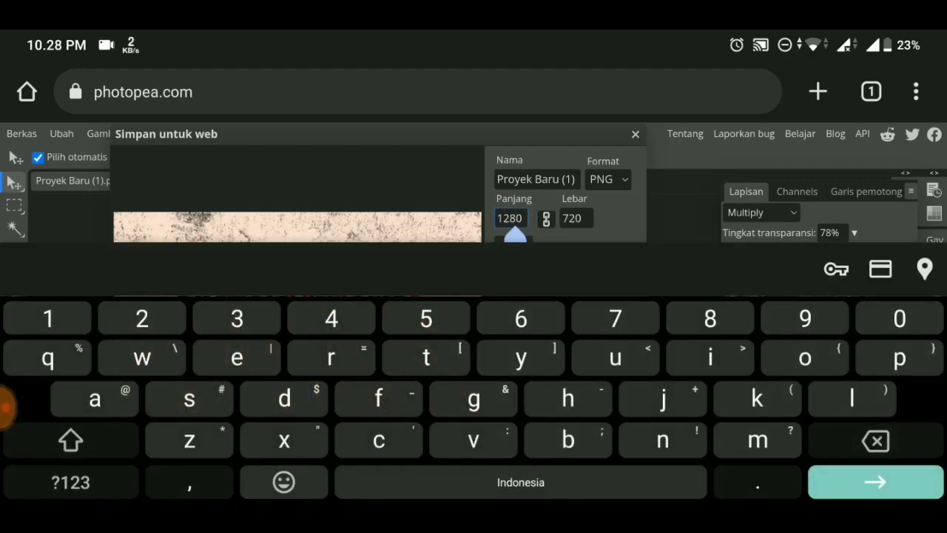
{"action": "key", "text": "BackSpace"}
{"action": "key", "text": "BackSpace"}
{"action": "key", "text": "BackSpace"}
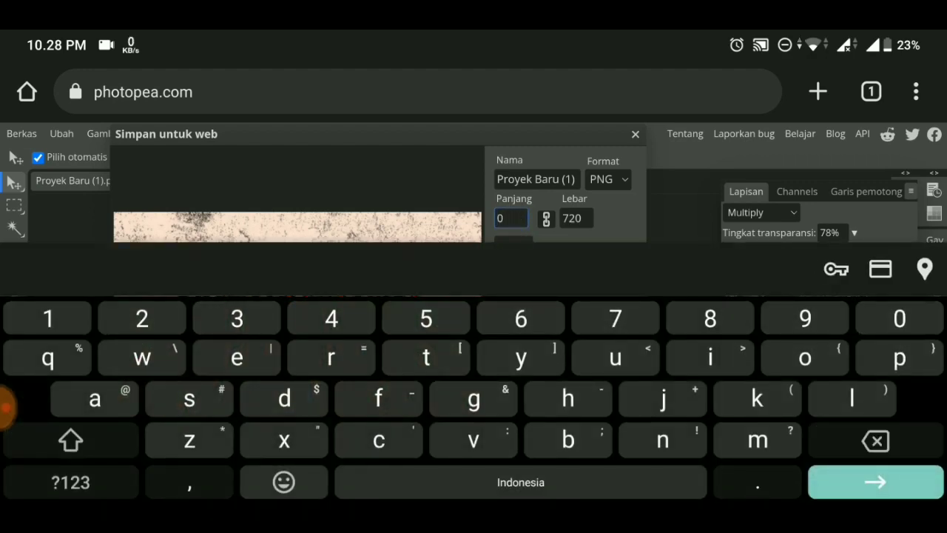
{"action": "type", "text": "2000"}
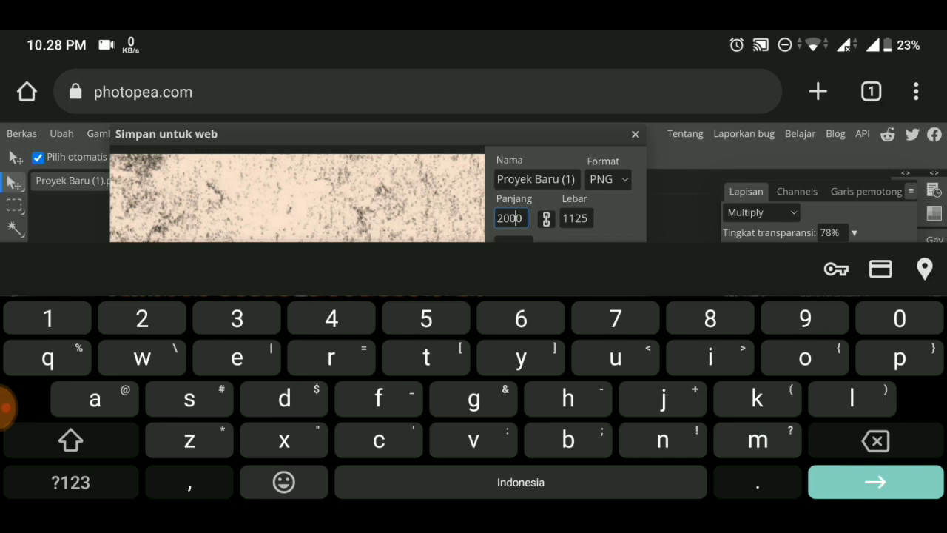
{"action": "key", "text": "Return"}
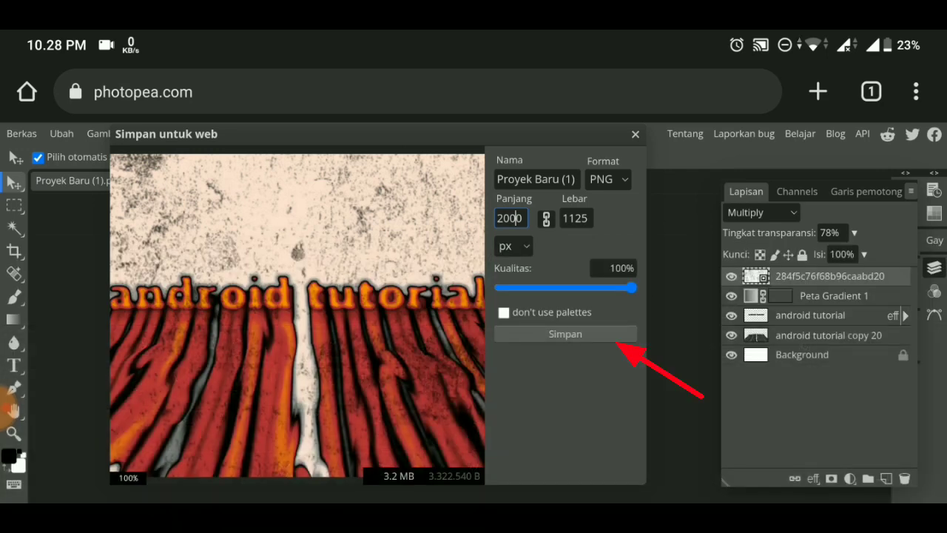
Start saving the 2000 px PNG and accept the prompt to watch an ad
{"action": "left_click", "coordinate": [566, 334]}
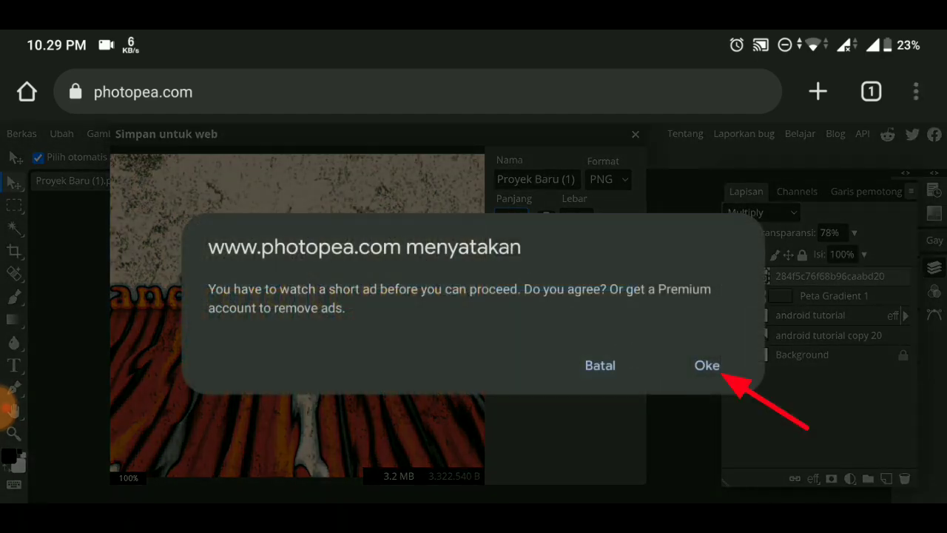
{"action": "left_click", "coordinate": [707, 365]}
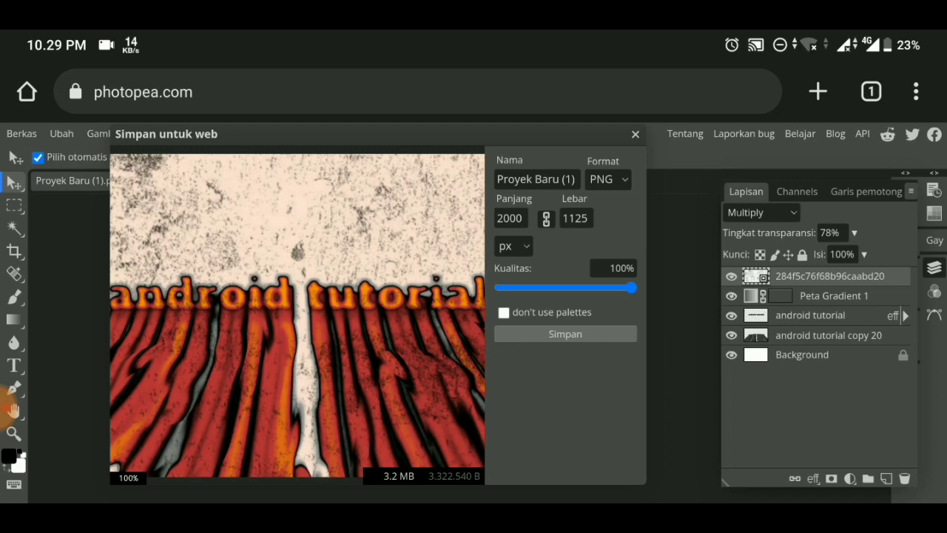
{"action": "left_click", "coordinate": [566, 334]}
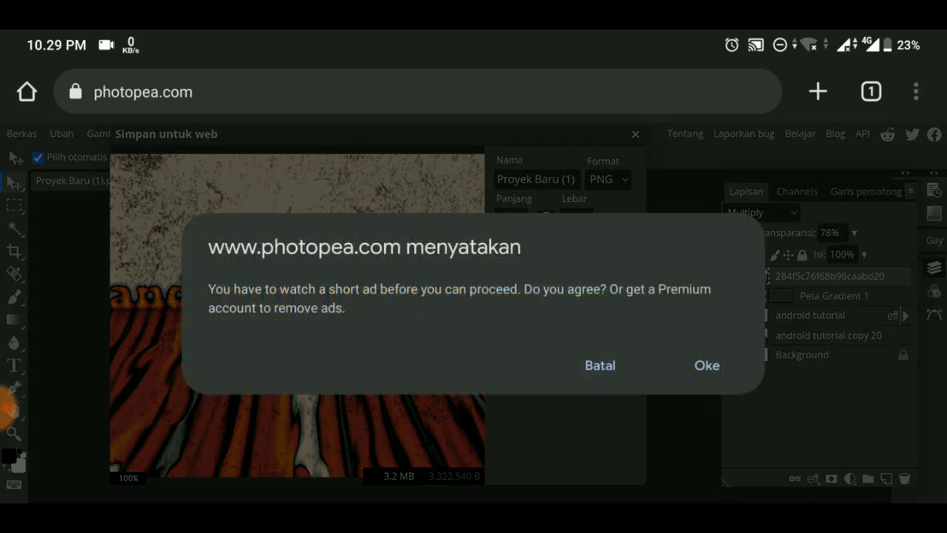
{"action": "left_click", "coordinate": [706, 363]}
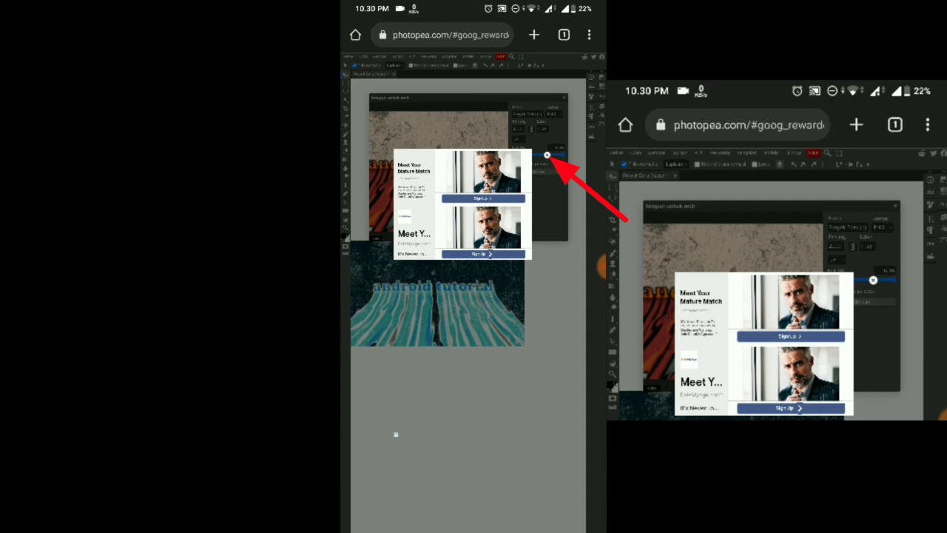
Close the ad, download the 3.17 MB Proyek Baru (1).png, and open it
{"action": "left_click", "coordinate": [547, 156]}
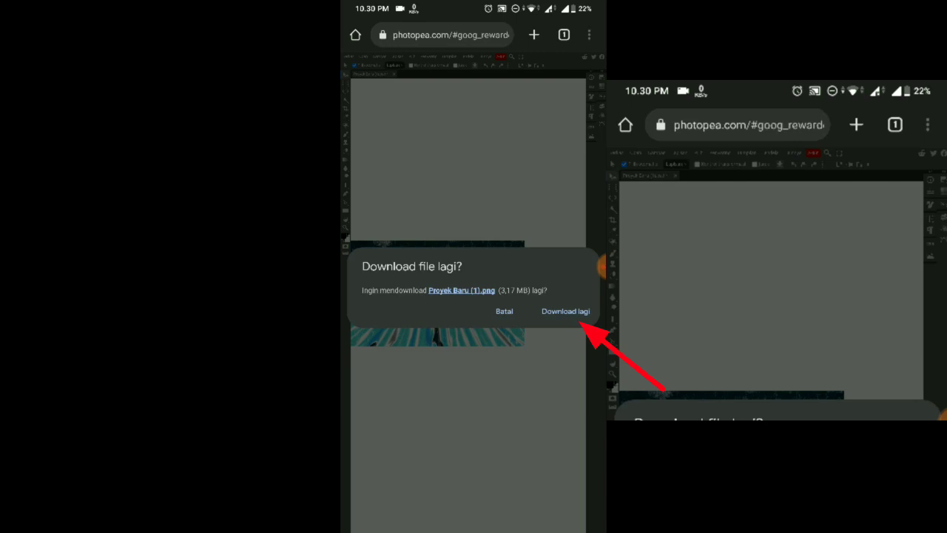
{"action": "left_click", "coordinate": [565, 311]}
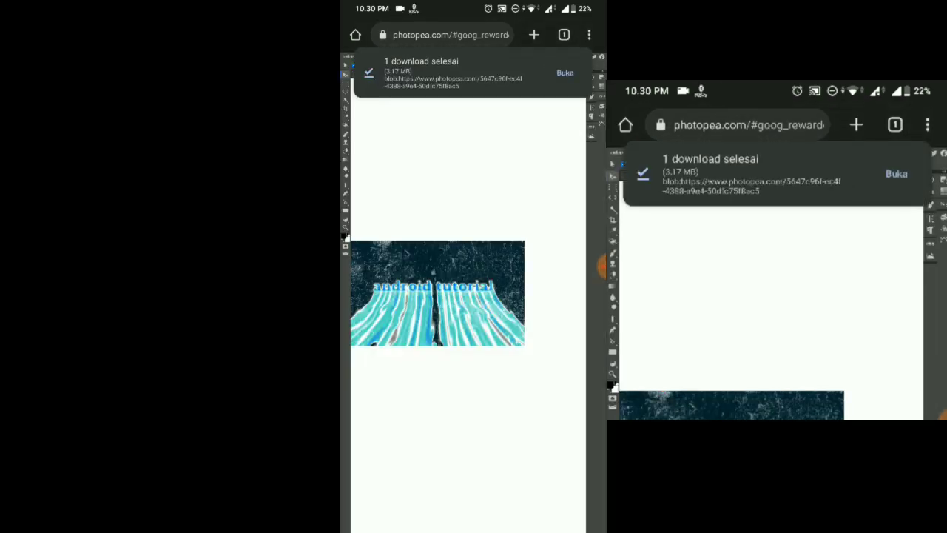
{"action": "left_click", "coordinate": [565, 73]}
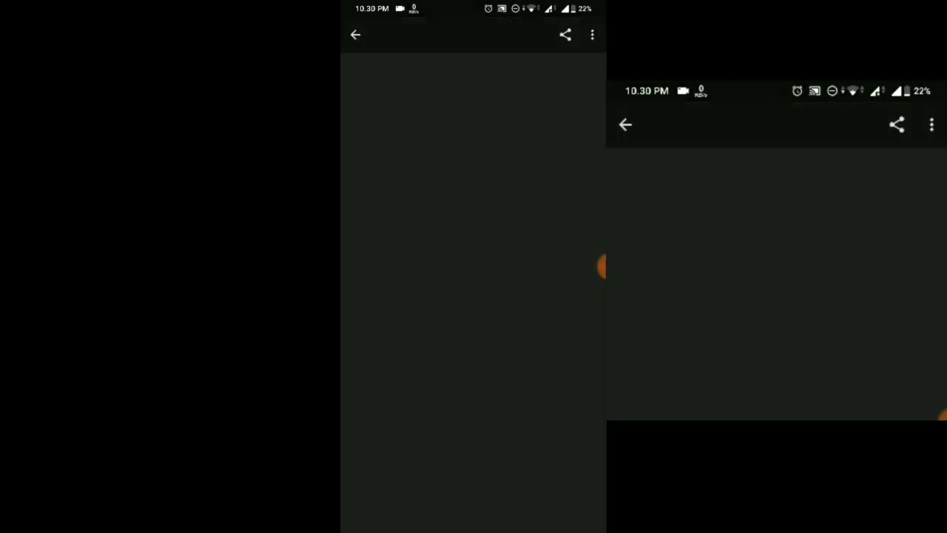